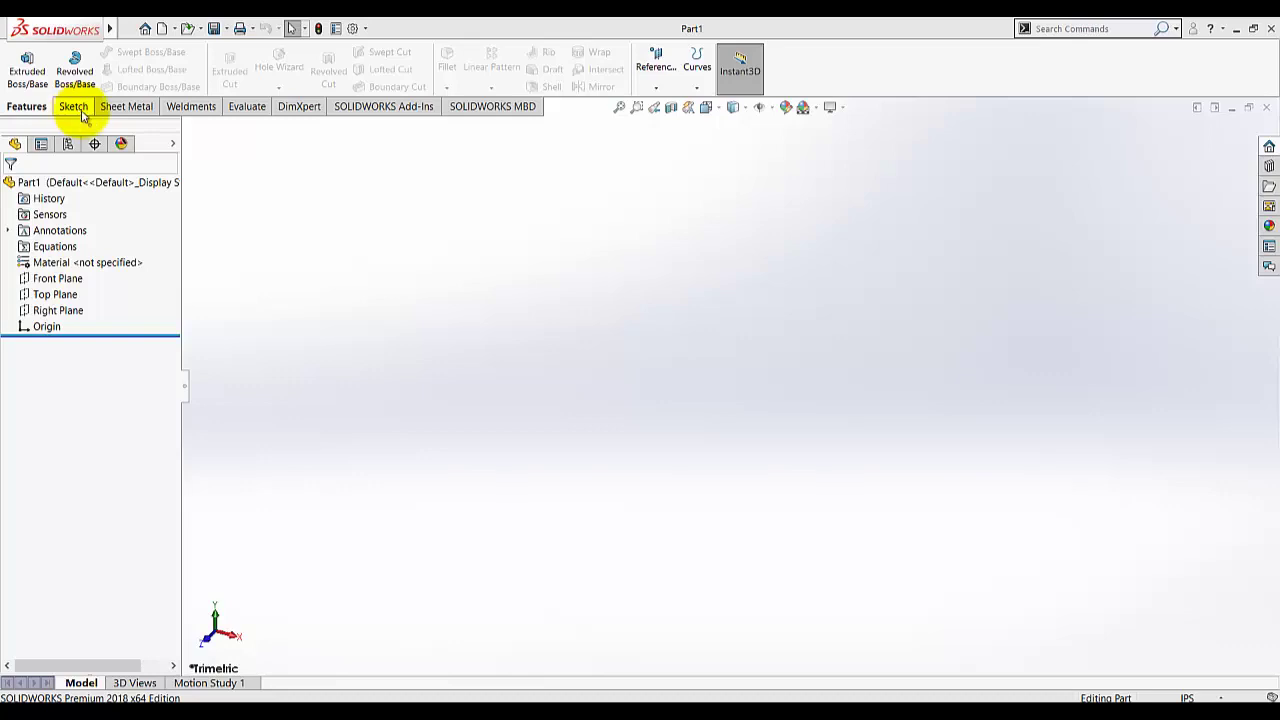
Keep the part in inch units and start a new sketch on the Right Plane
{"action": "left_click", "coordinate": [1168, 697]}
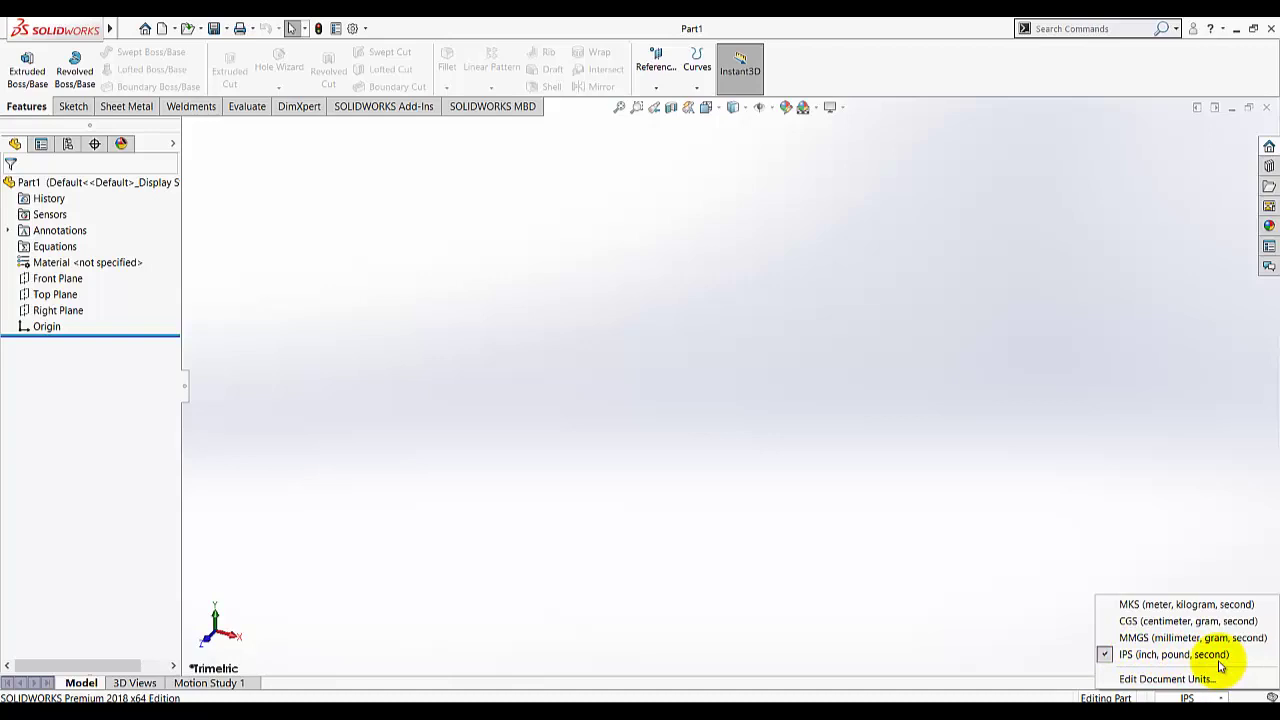
{"action": "left_click", "coordinate": [1146, 656]}
{"action": "left_click", "coordinate": [73, 106]}
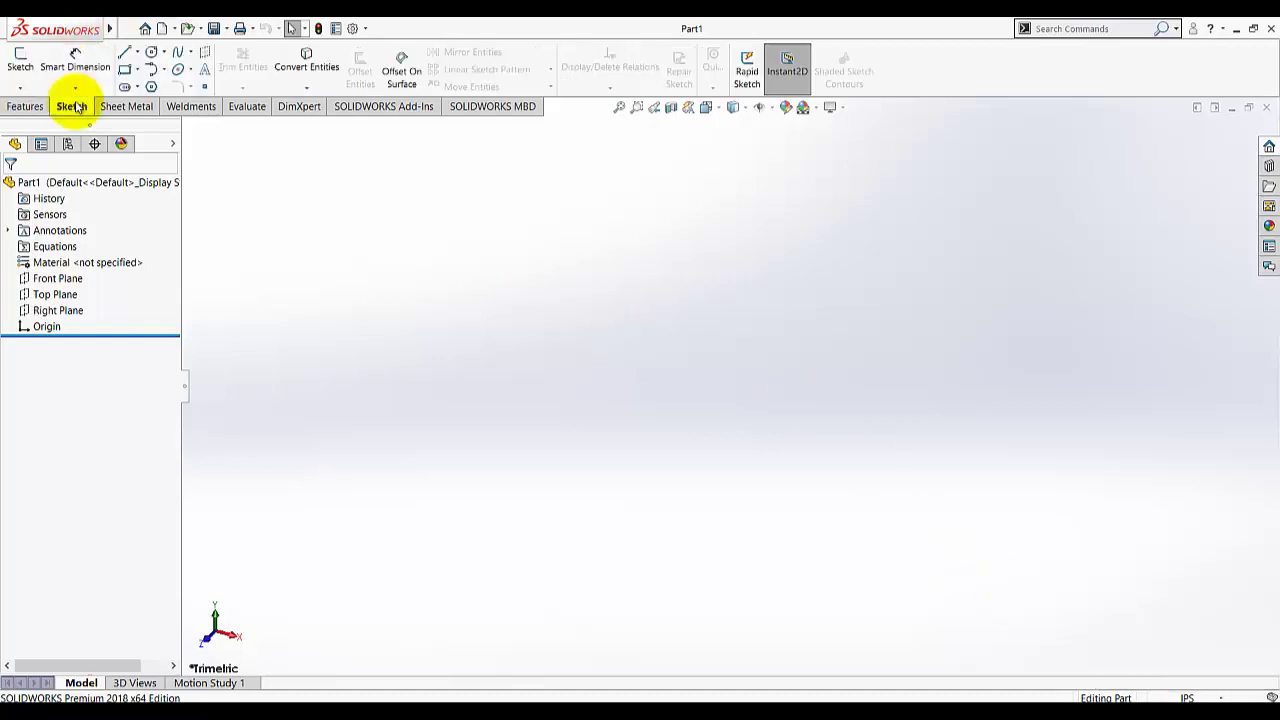
{"action": "left_click", "coordinate": [21, 67]}
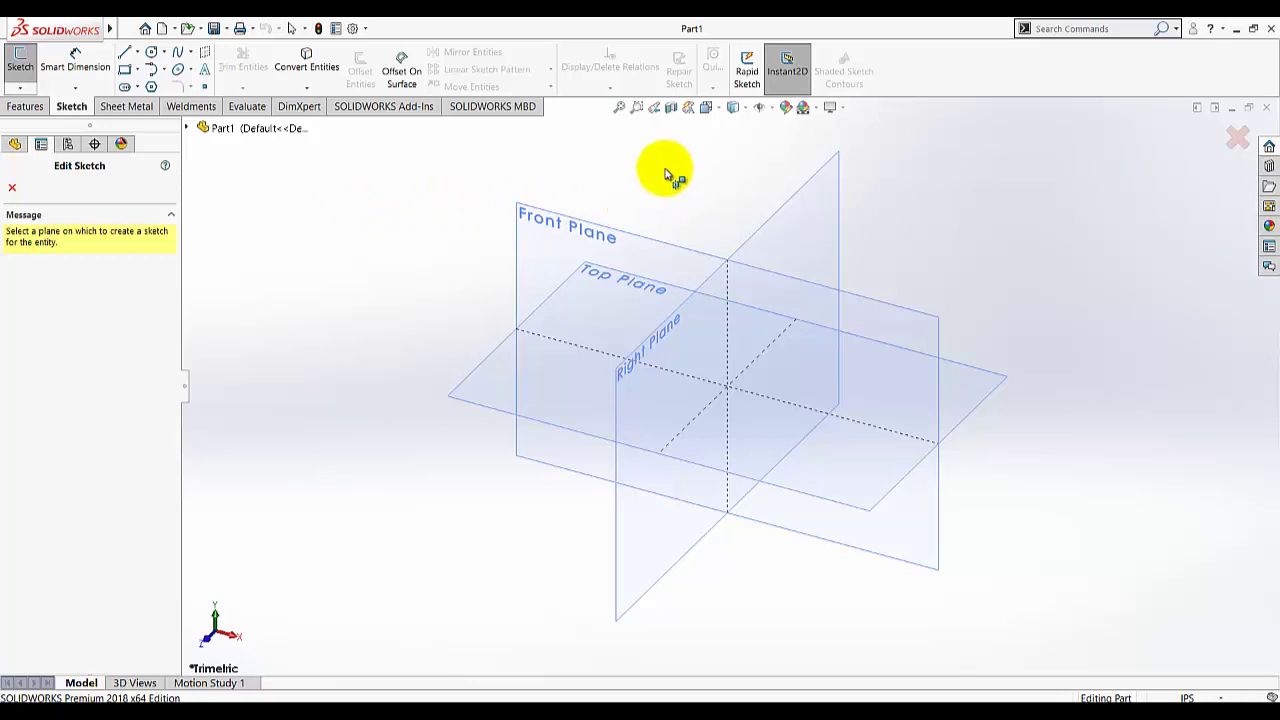
{"action": "left_click", "coordinate": [774, 229]}
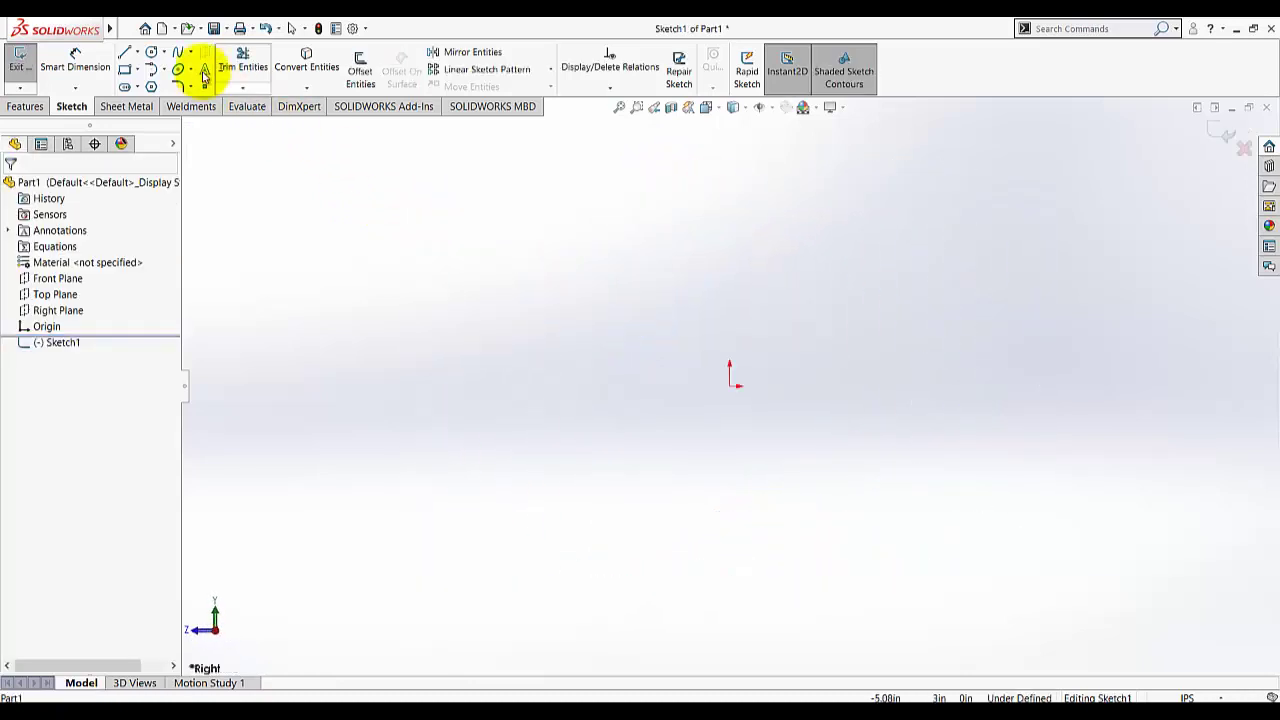
Draw a closed six-segment line outline that starts and ends at the origin
{"action": "left_click", "coordinate": [125, 54]}
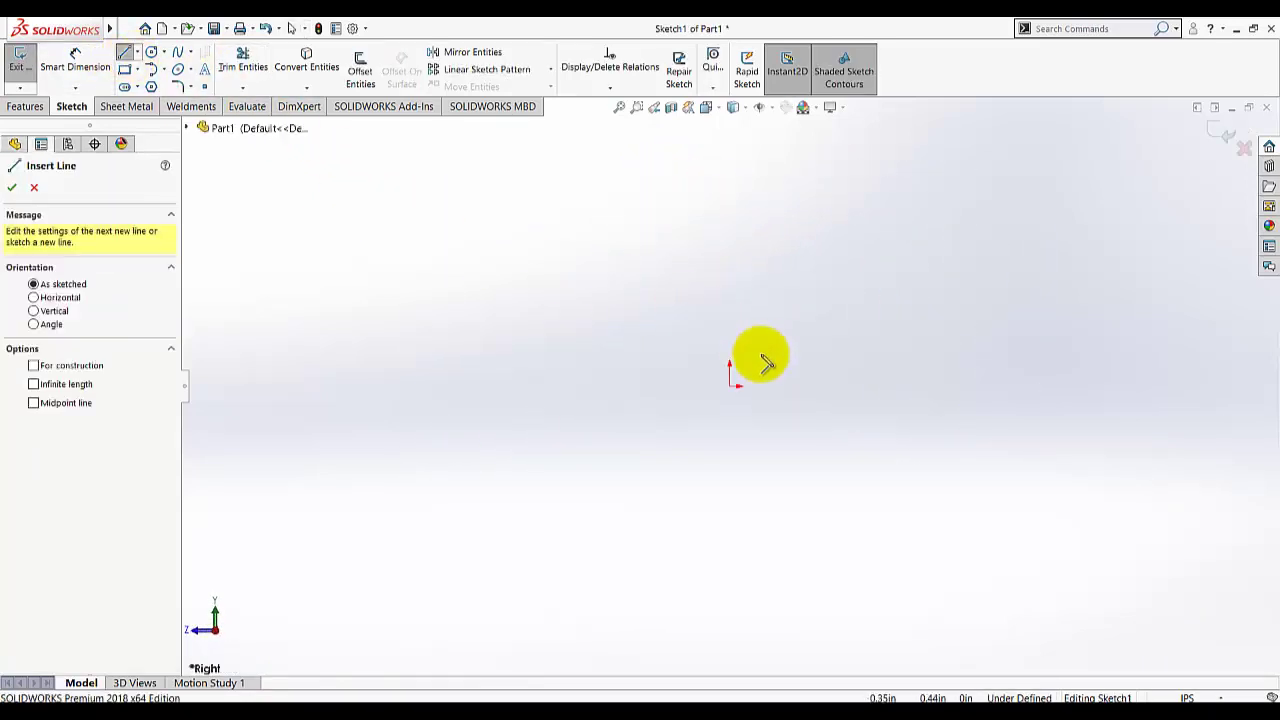
{"action": "left_click", "coordinate": [731, 388]}
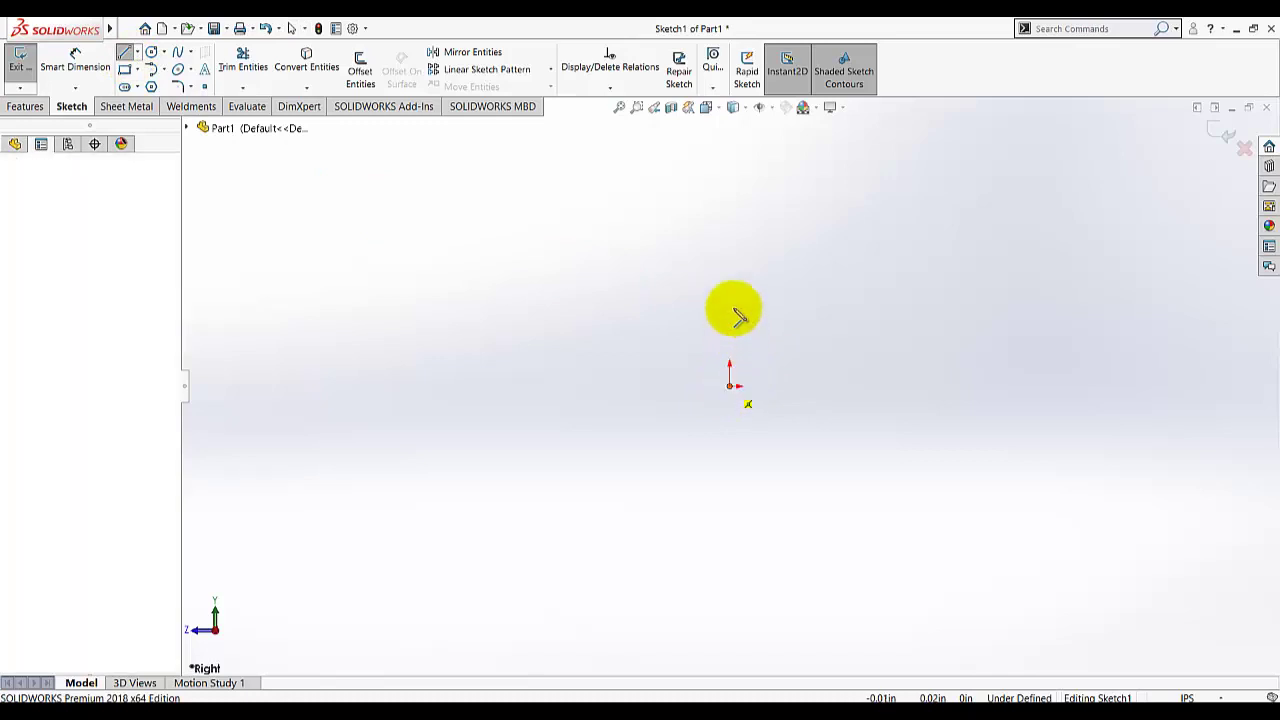
{"action": "left_click", "coordinate": [730, 316]}
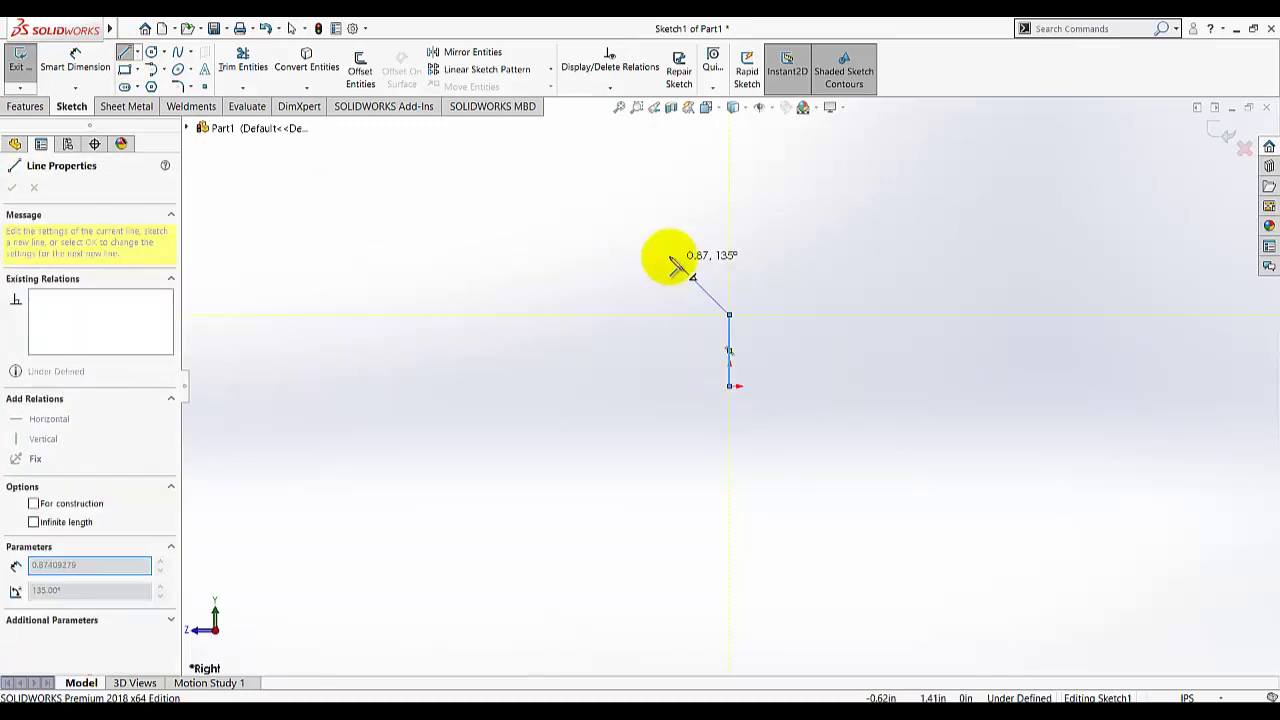
{"action": "left_click", "coordinate": [654, 240]}
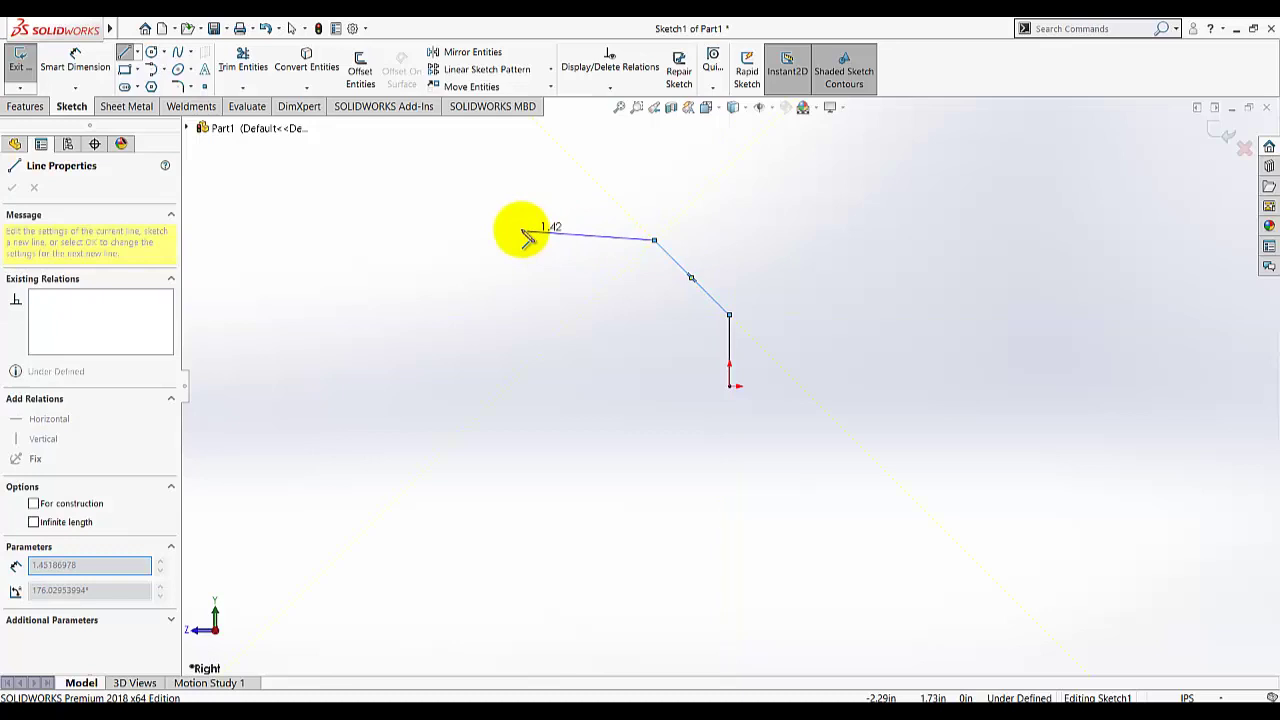
{"action": "left_click", "coordinate": [498, 240]}
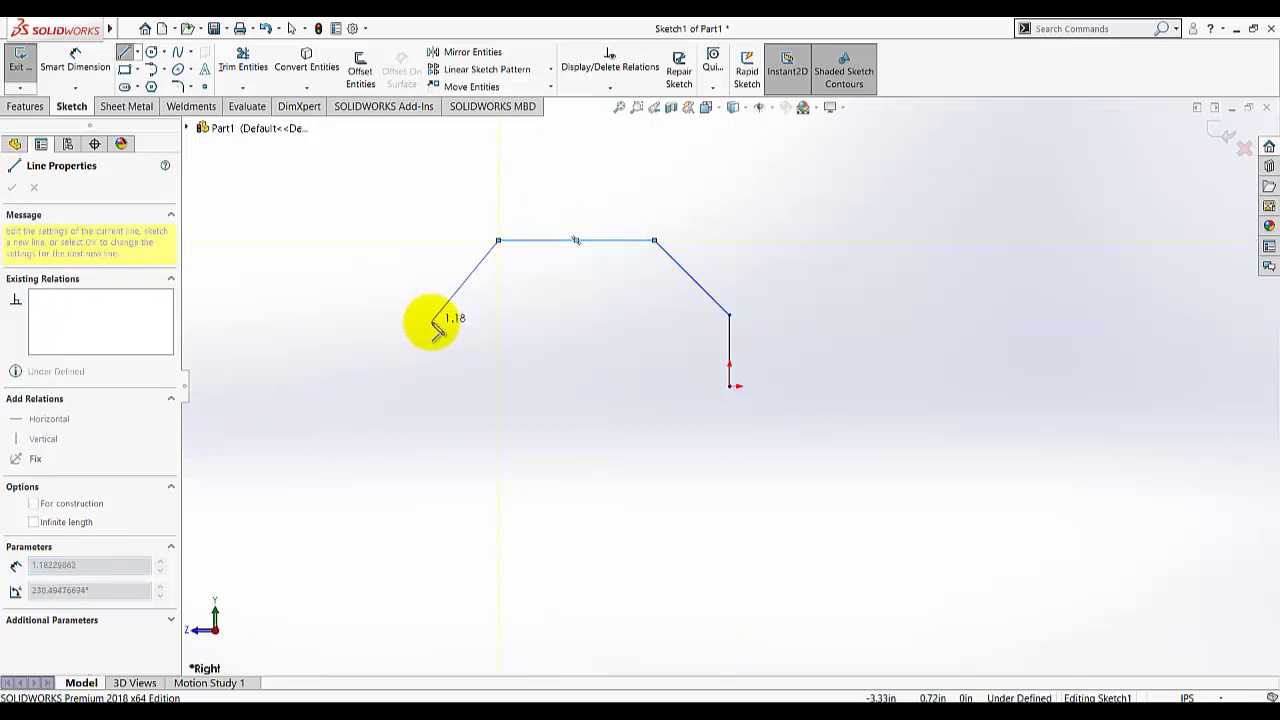
{"action": "left_click", "coordinate": [431, 321]}
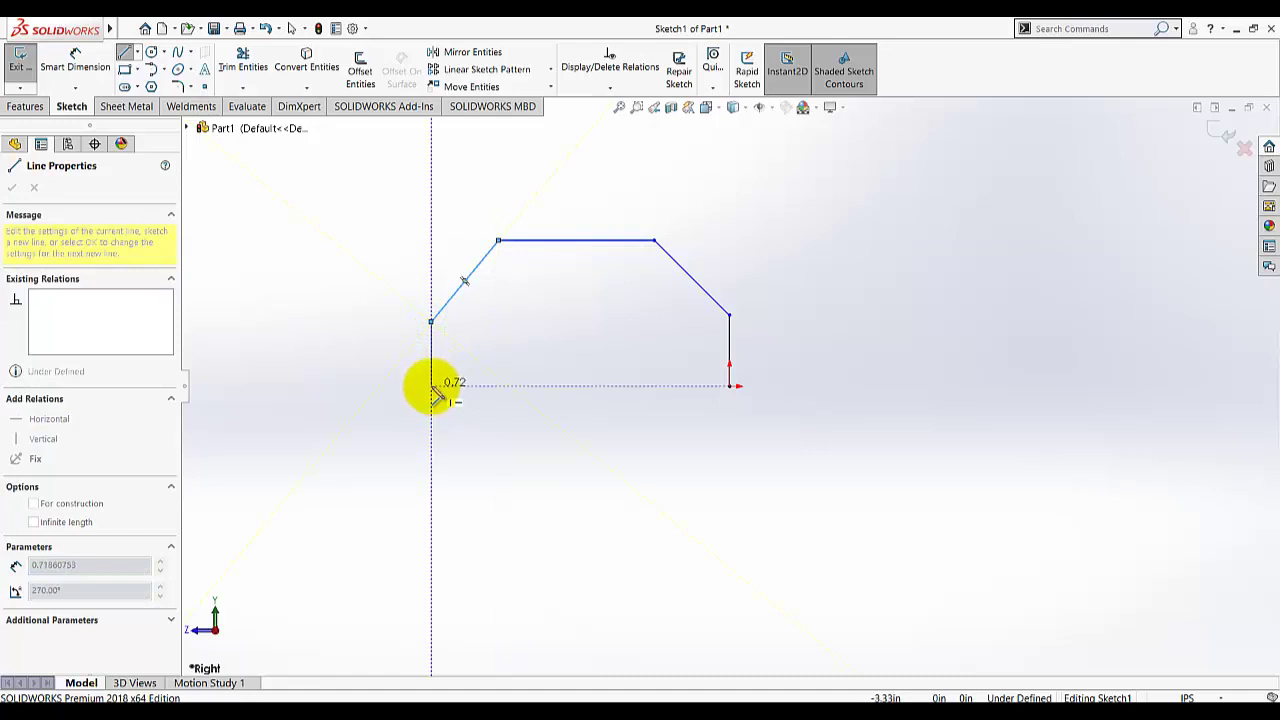
{"action": "left_click", "coordinate": [431, 386]}
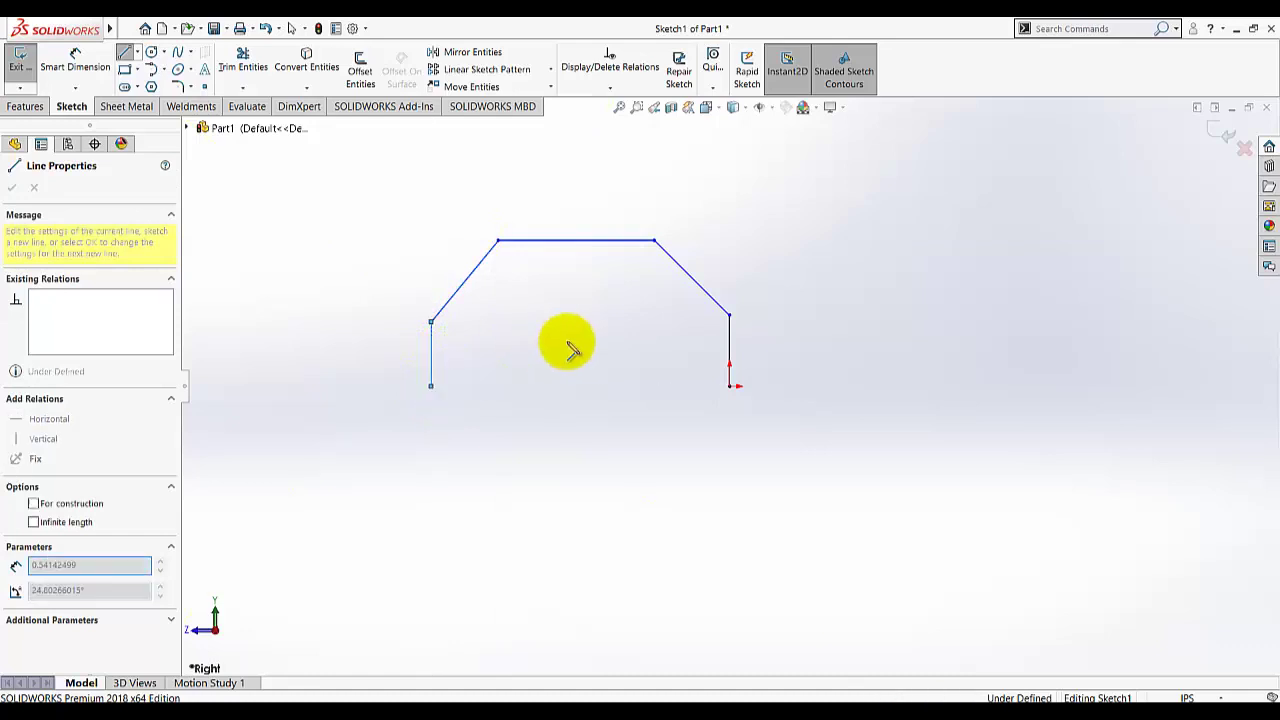
{"action": "left_click", "coordinate": [731, 386]}
{"action": "right_click", "coordinate": [600, 436]}
{"action": "left_click", "coordinate": [670, 425]}
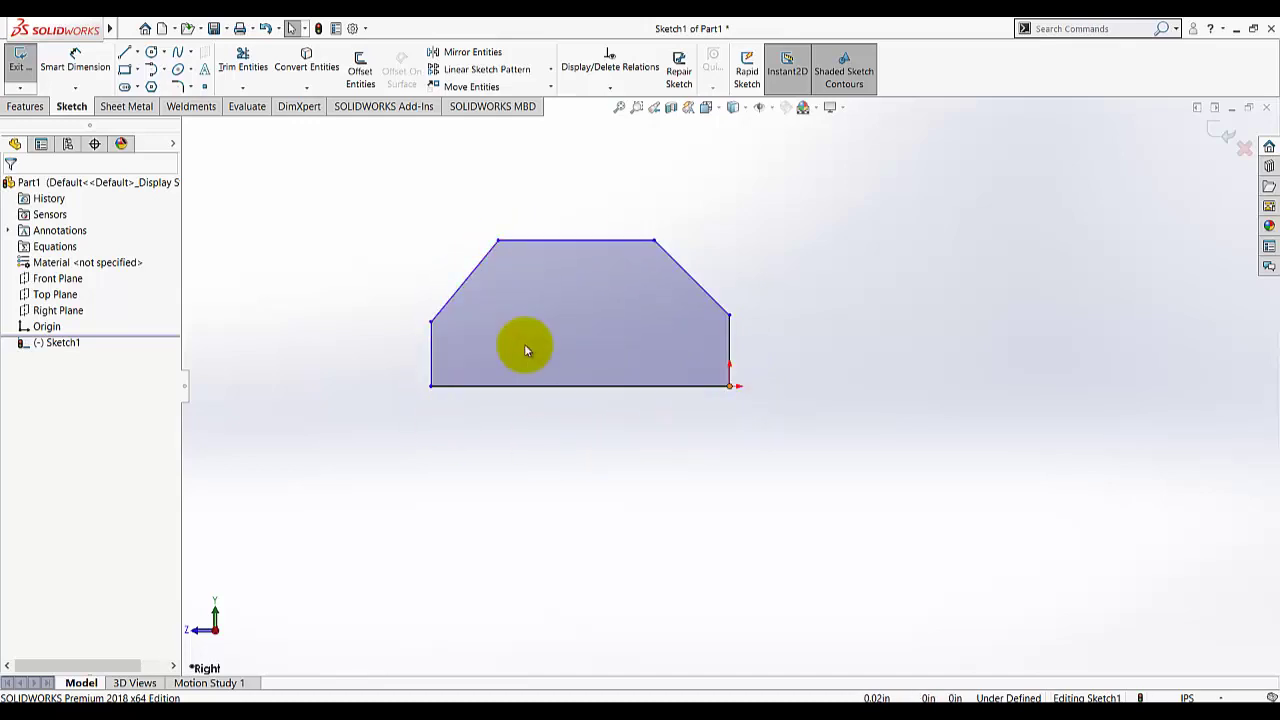
Dimension the bottom edge to 4.00 in and the right vertical edge to 0.45 in
{"action": "left_click", "coordinate": [75, 60]}
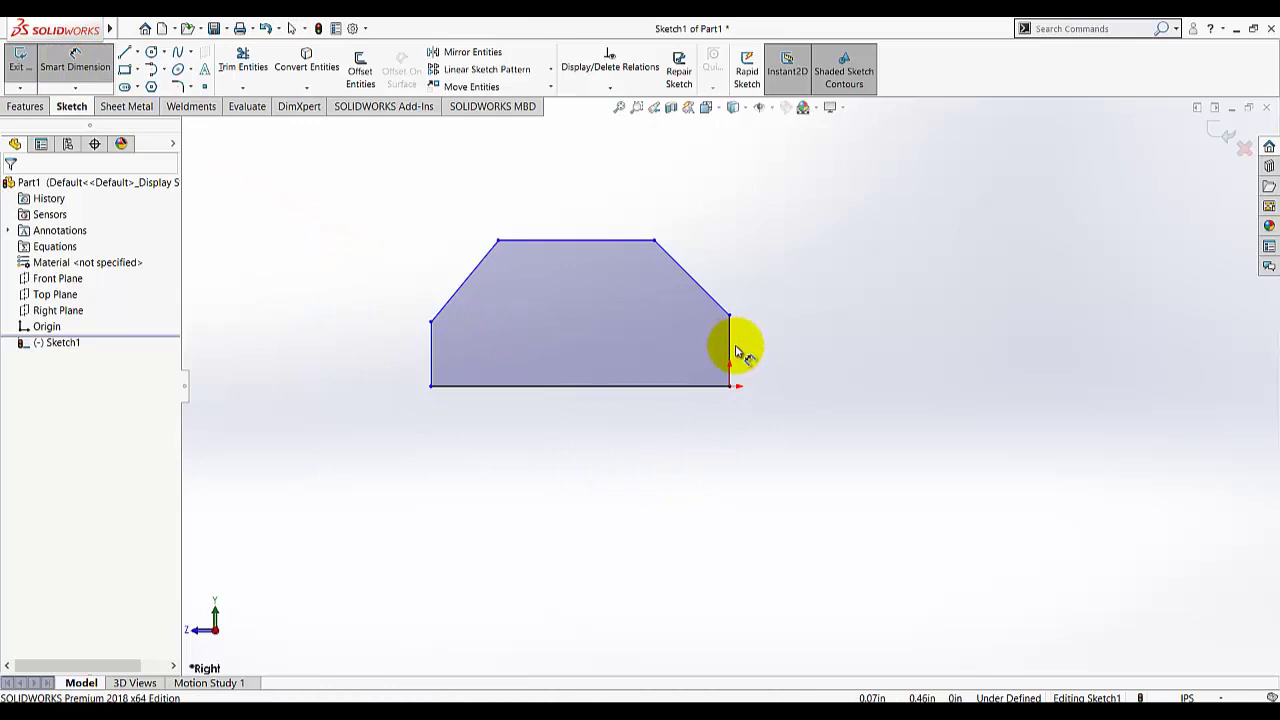
{"action": "left_click", "coordinate": [692, 386]}
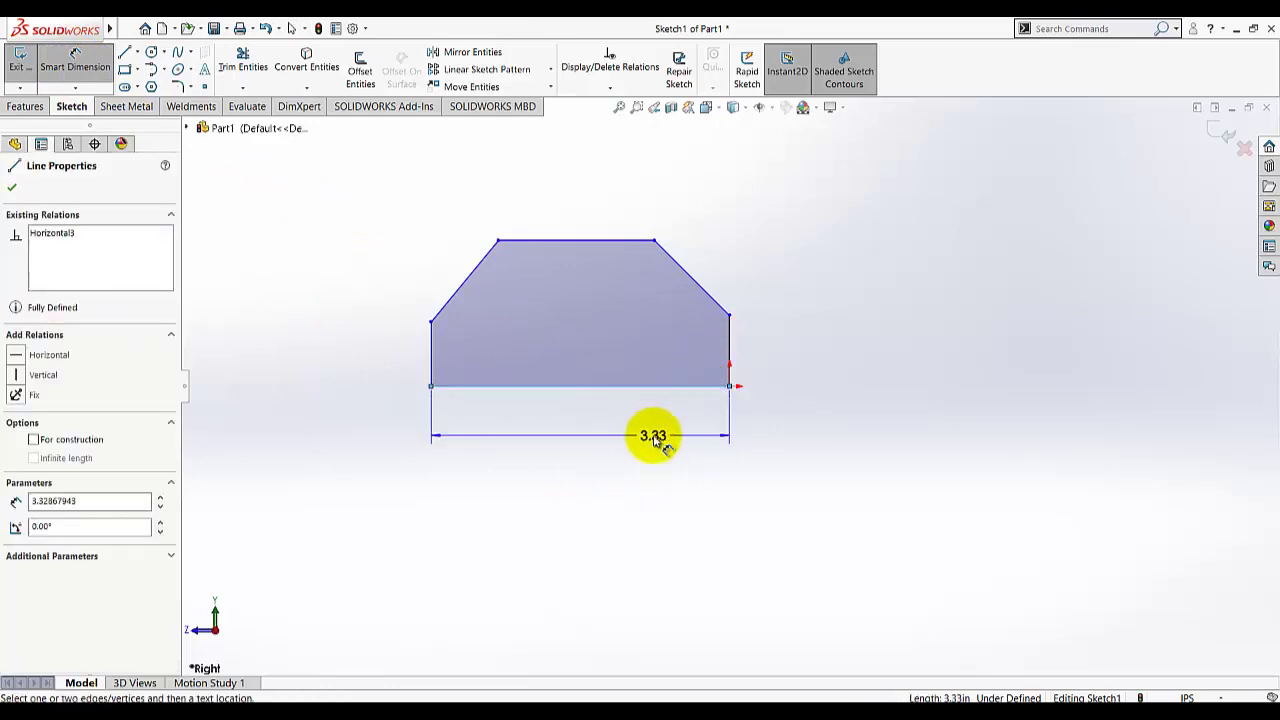
{"action": "left_click", "coordinate": [653, 436]}
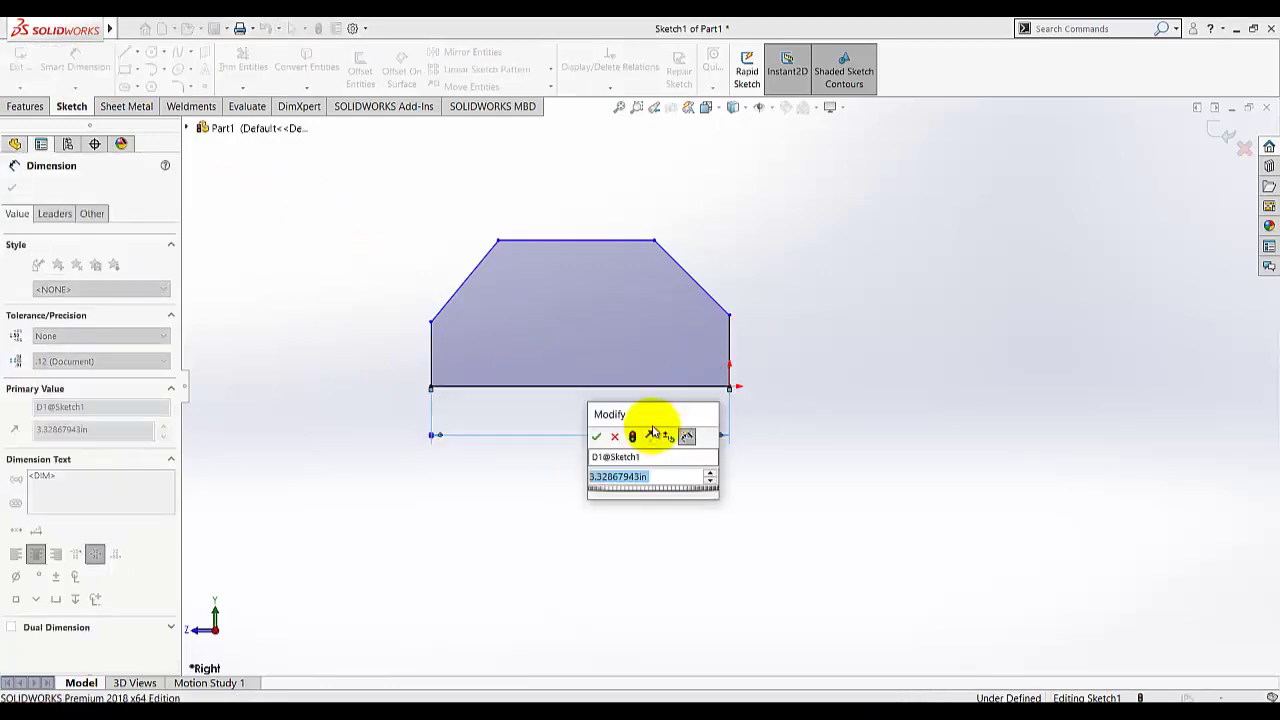
{"action": "type", "text": "4"}
{"action": "key", "text": "Return"}
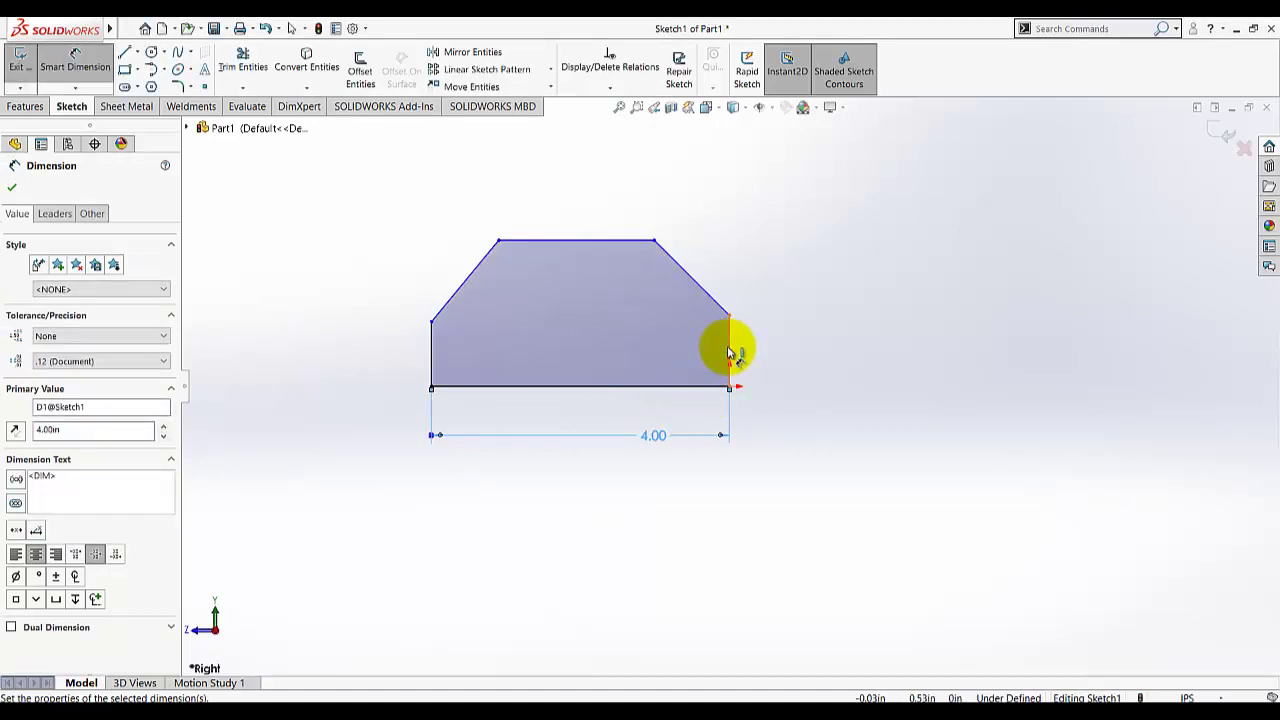
{"action": "left_click", "coordinate": [729, 353]}
{"action": "left_click", "coordinate": [772, 355]}
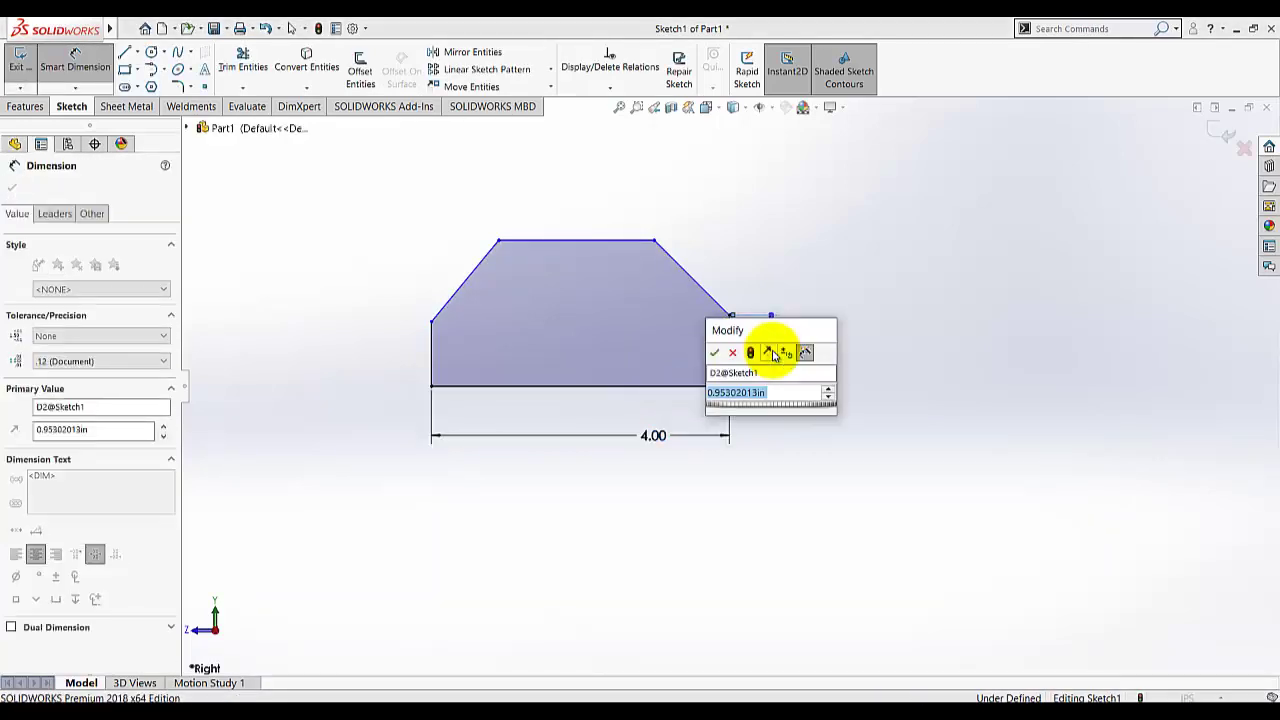
{"action": "type", "text": ".45"}
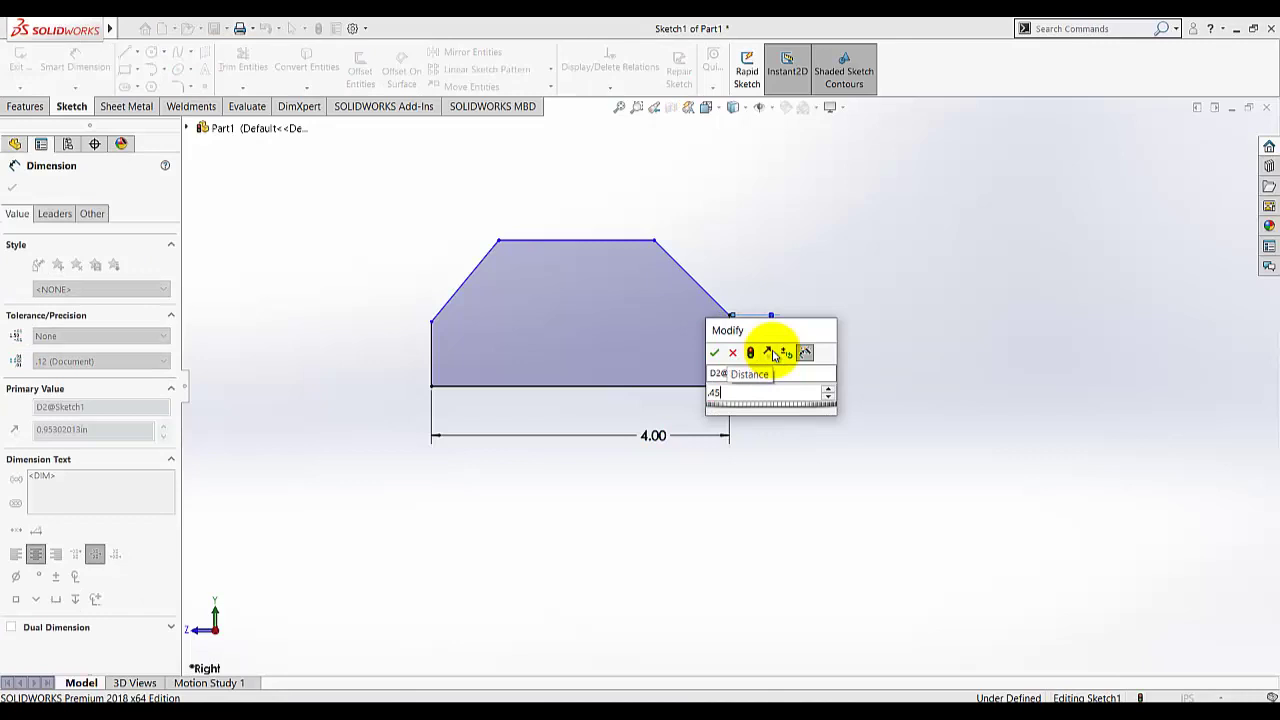
{"action": "key", "text": "Return"}
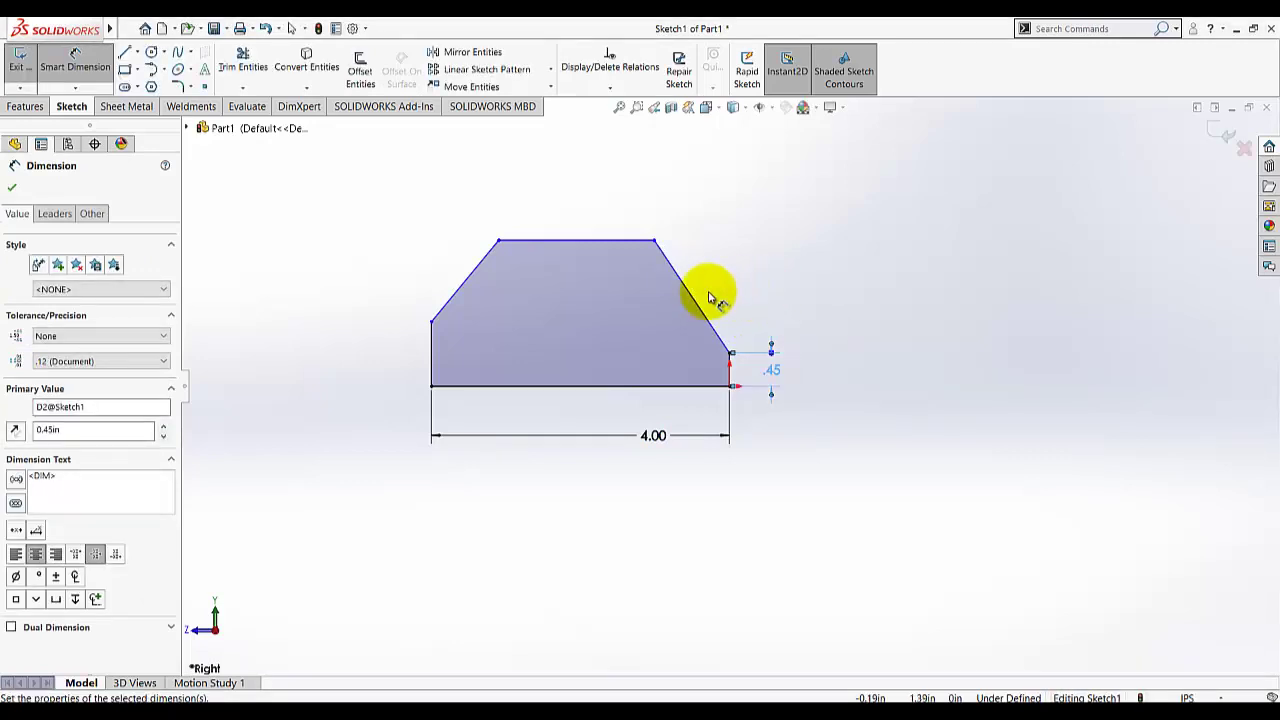
Set the angle between the right slanted edge and the vertical edge to 30°
{"action": "left_click", "coordinate": [690, 298]}
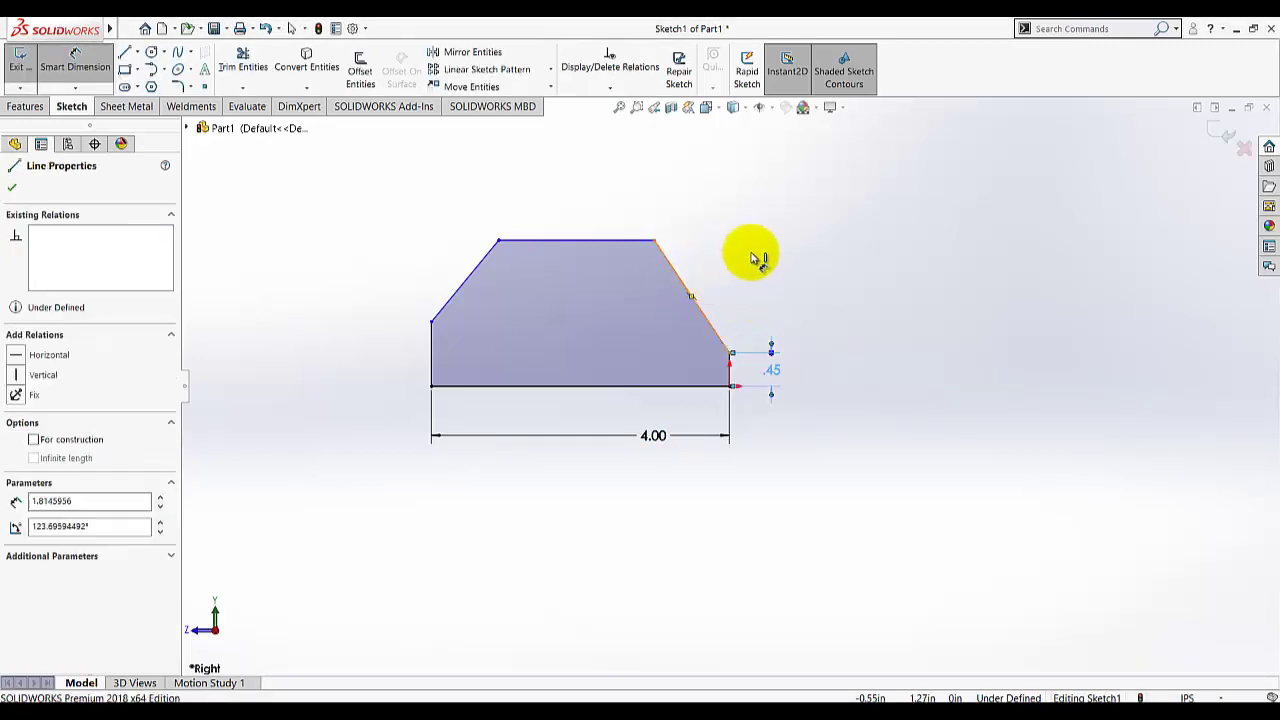
{"action": "left_click", "coordinate": [731, 372]}
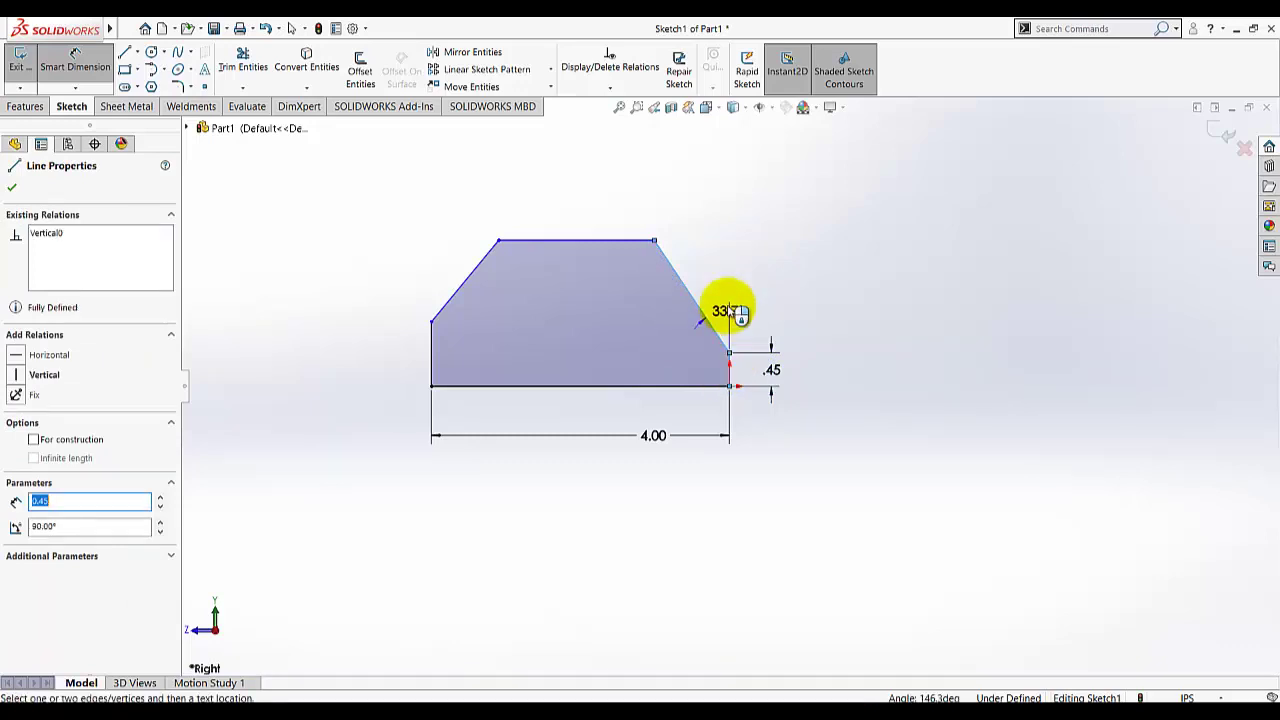
{"action": "left_click", "coordinate": [722, 270]}
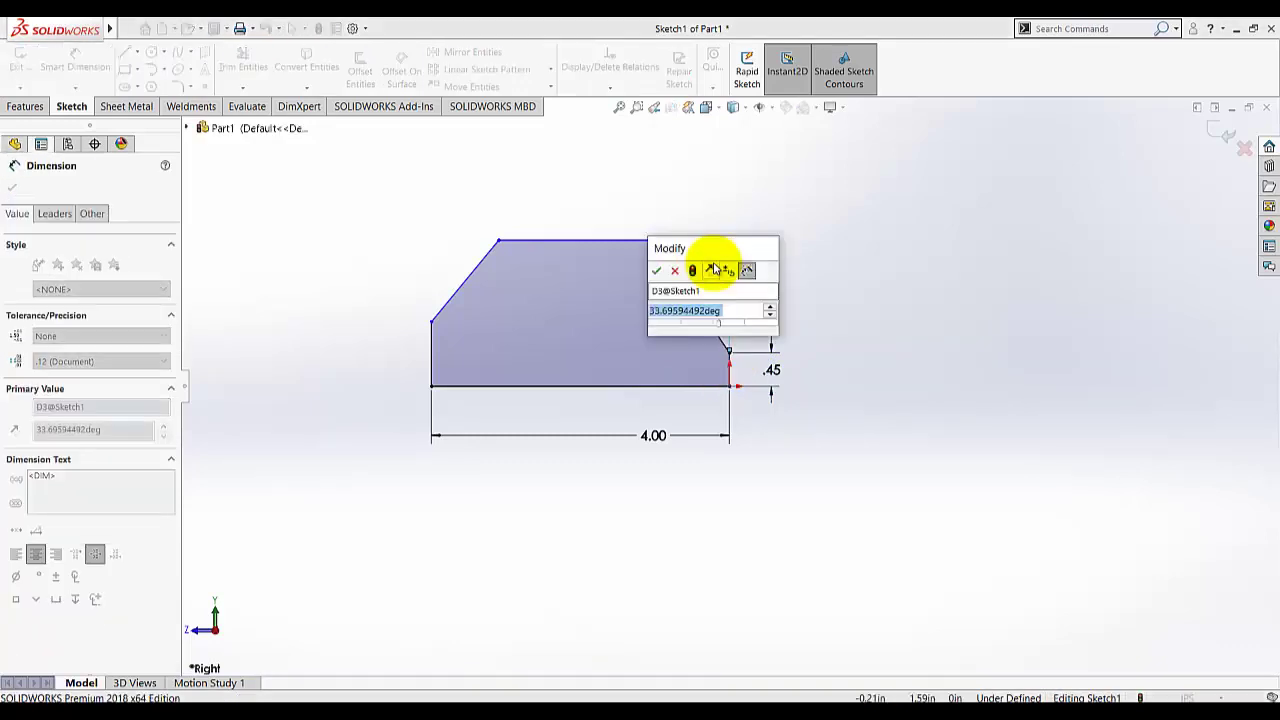
{"action": "type", "text": "30"}
{"action": "key", "text": "Return"}
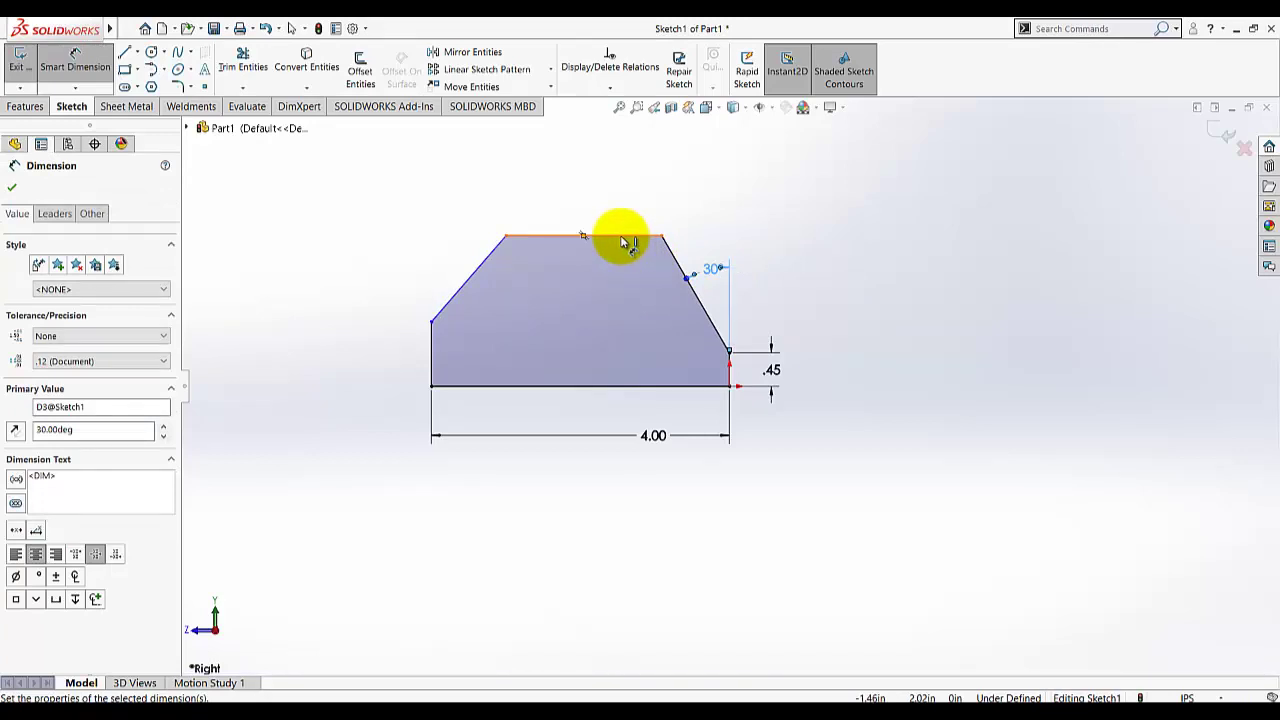
Add a 0.75 in horizontal offset for the top-right corner and a 45° left slope
{"action": "left_click", "coordinate": [661, 238]}
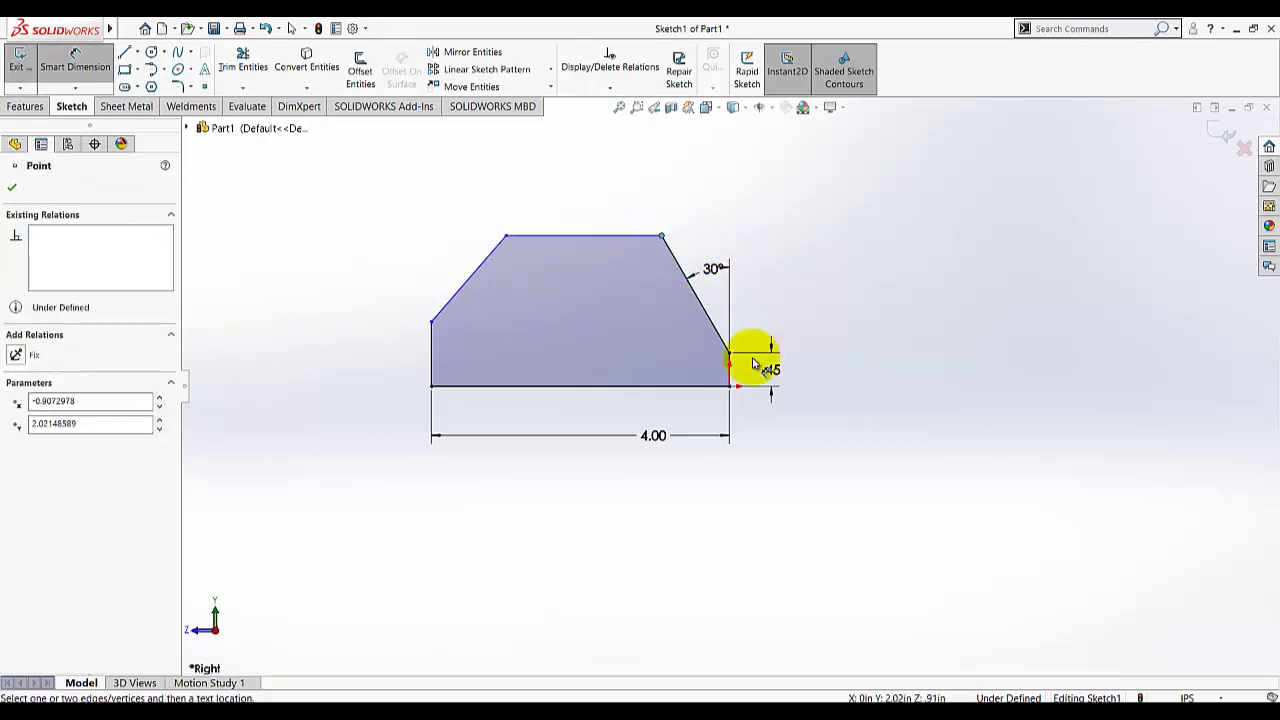
{"action": "left_click", "coordinate": [730, 386]}
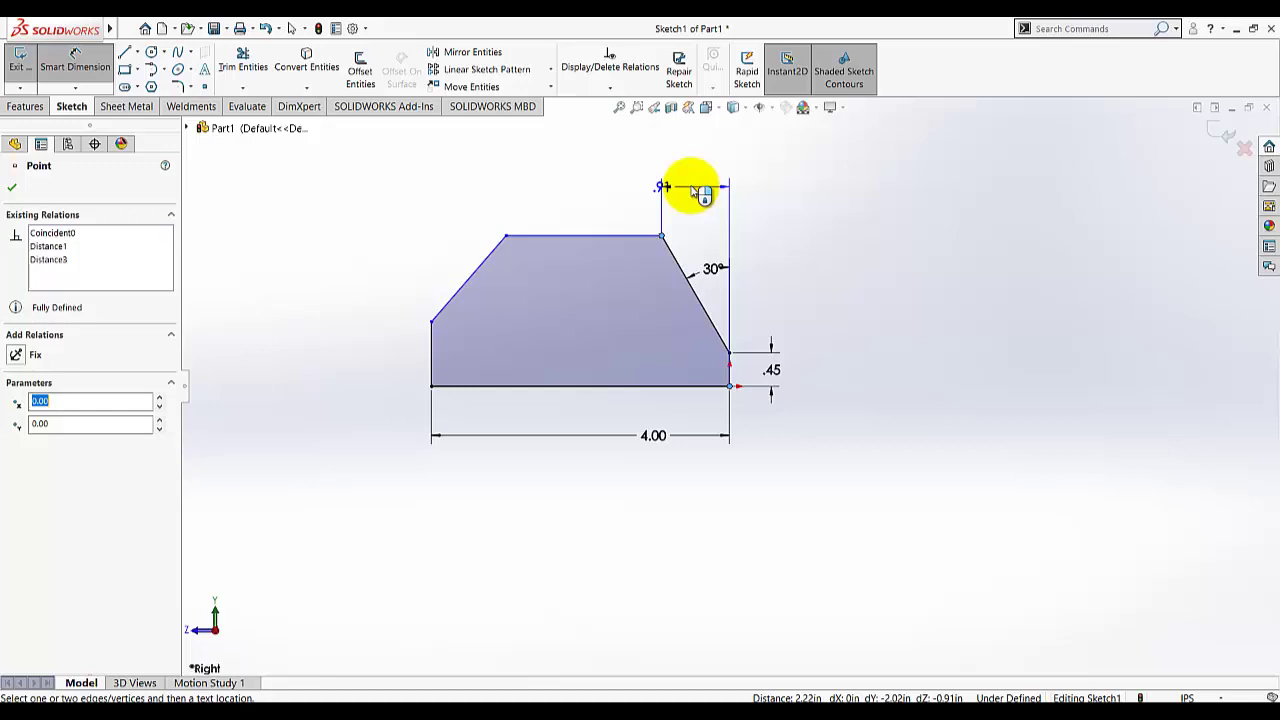
{"action": "left_click", "coordinate": [708, 170]}
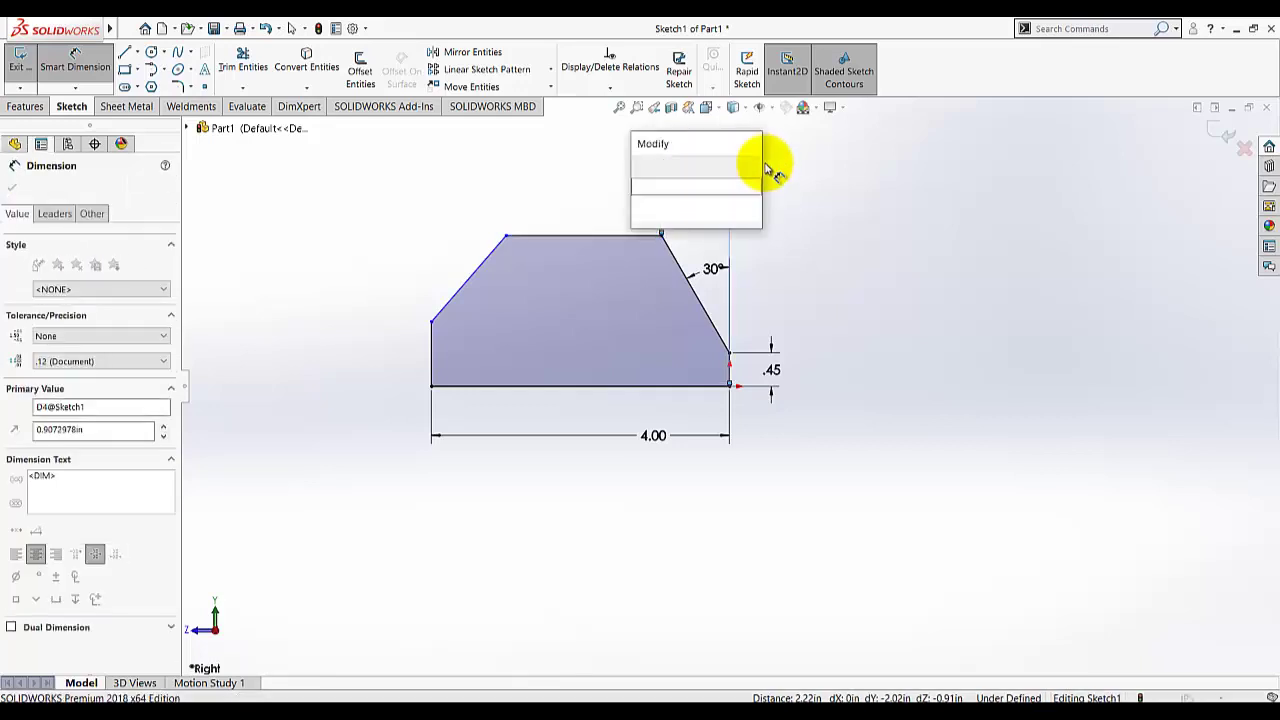
{"action": "type", "text": ".75"}
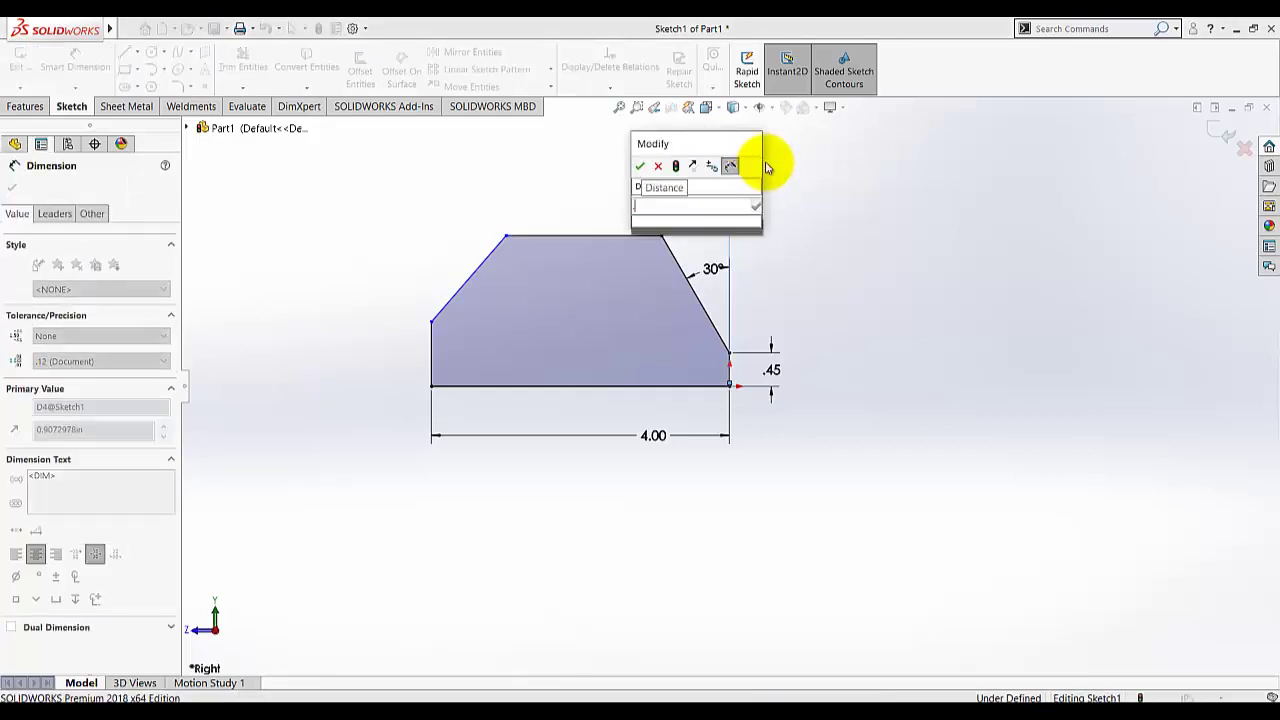
{"action": "key", "text": "Return"}
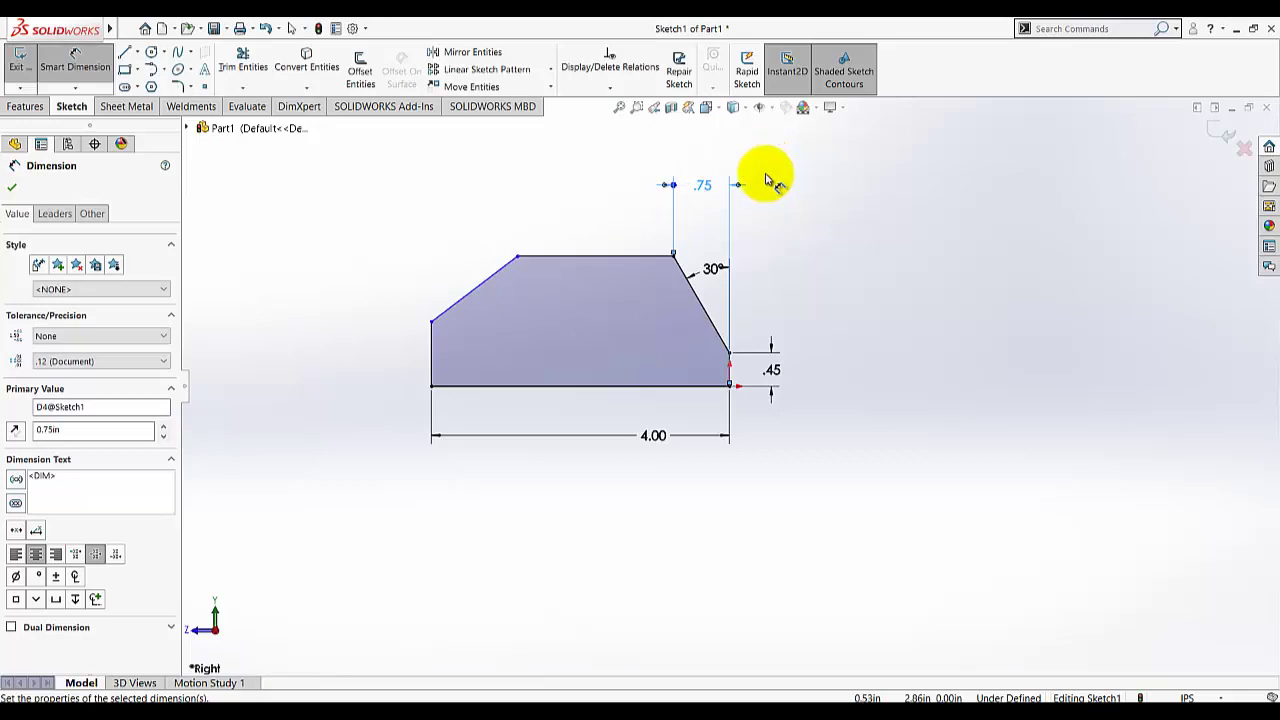
{"action": "left_click", "coordinate": [538, 258]}
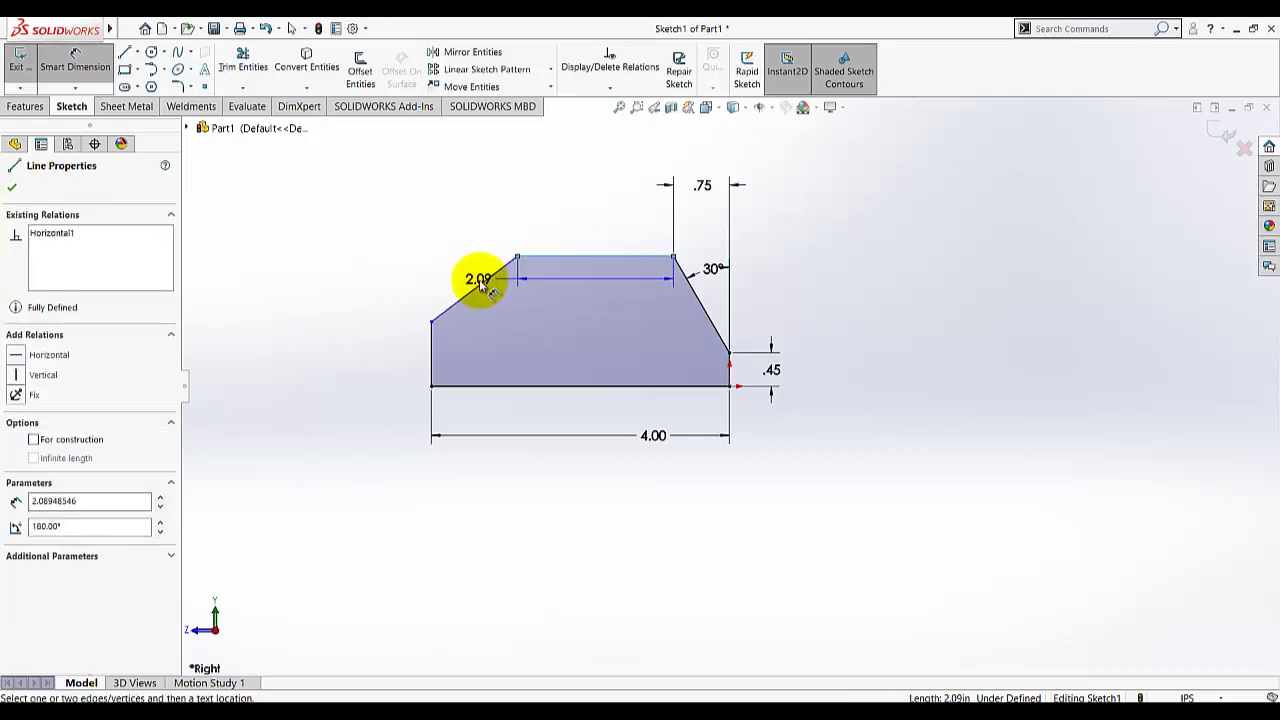
{"action": "left_click", "coordinate": [481, 285]}
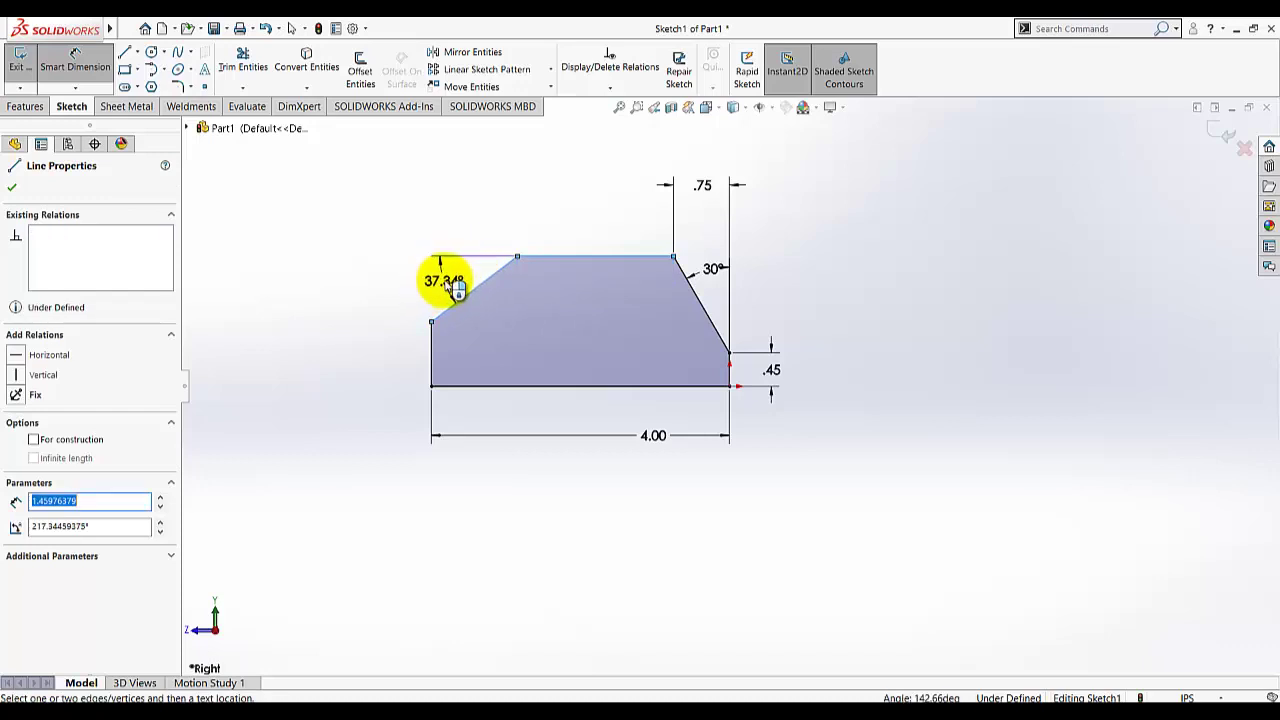
{"action": "left_click", "coordinate": [455, 287]}
{"action": "type", "text": "45"}
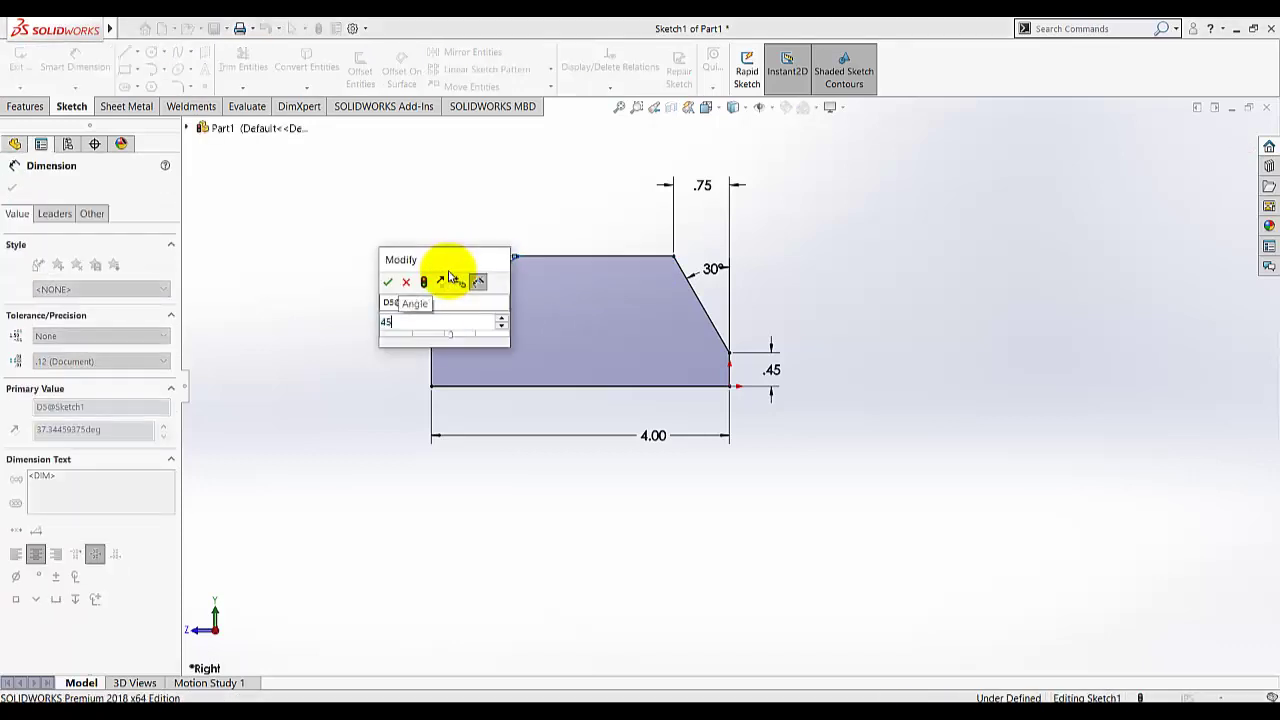
{"action": "key", "text": "Return"}
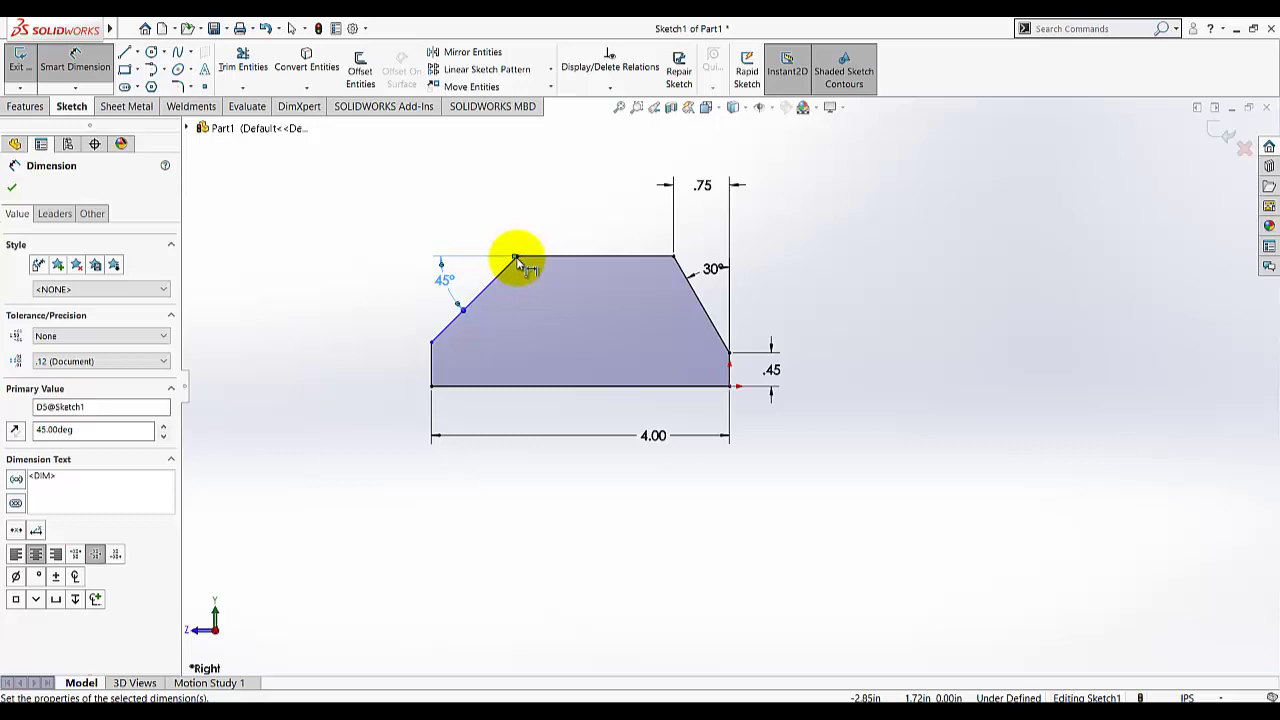
Dimension the profile's vertical height to 1.40 in, fully defining the sketch
{"action": "left_click", "coordinate": [517, 256]}
{"action": "left_click", "coordinate": [432, 342]}
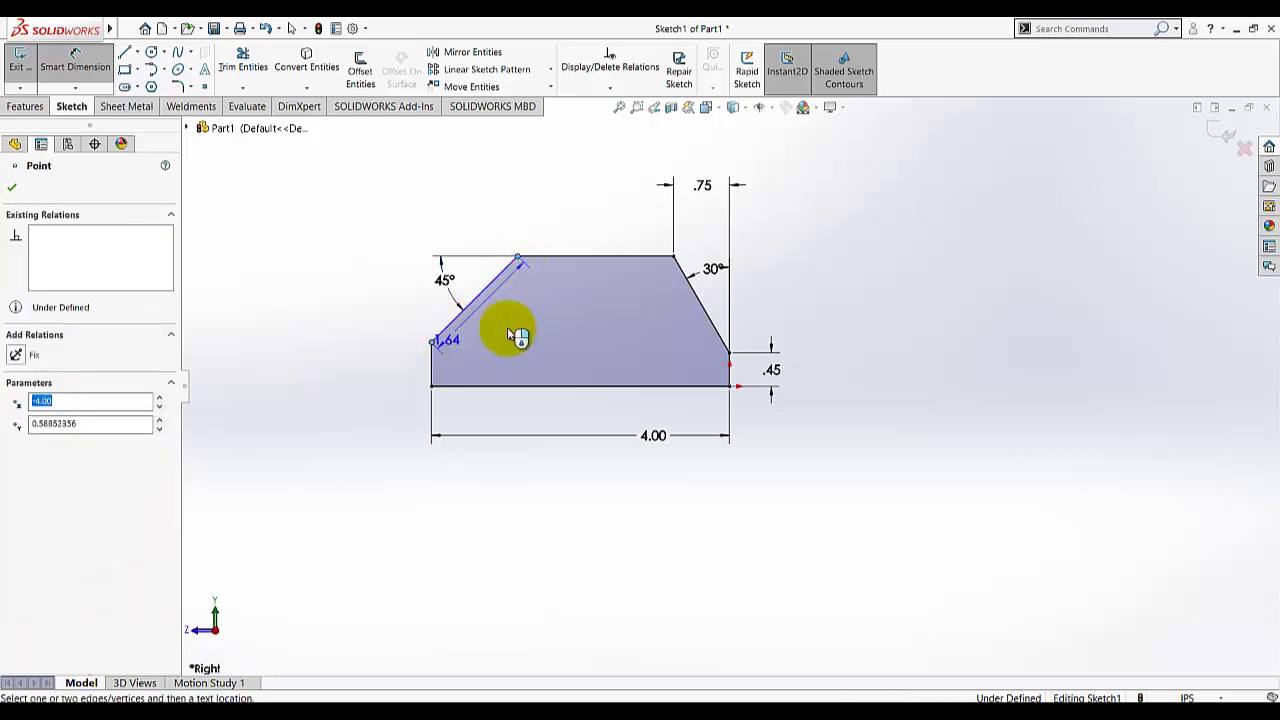
{"action": "left_click", "coordinate": [525, 306]}
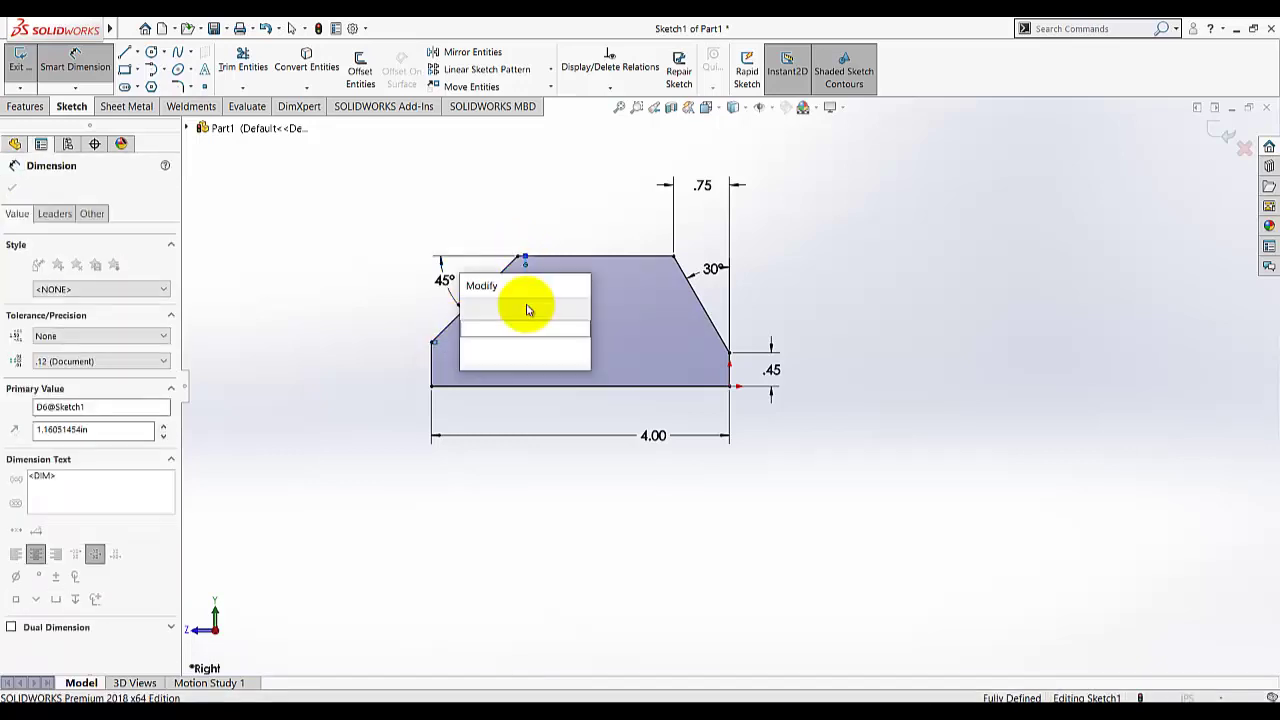
{"action": "type", "text": "4"}
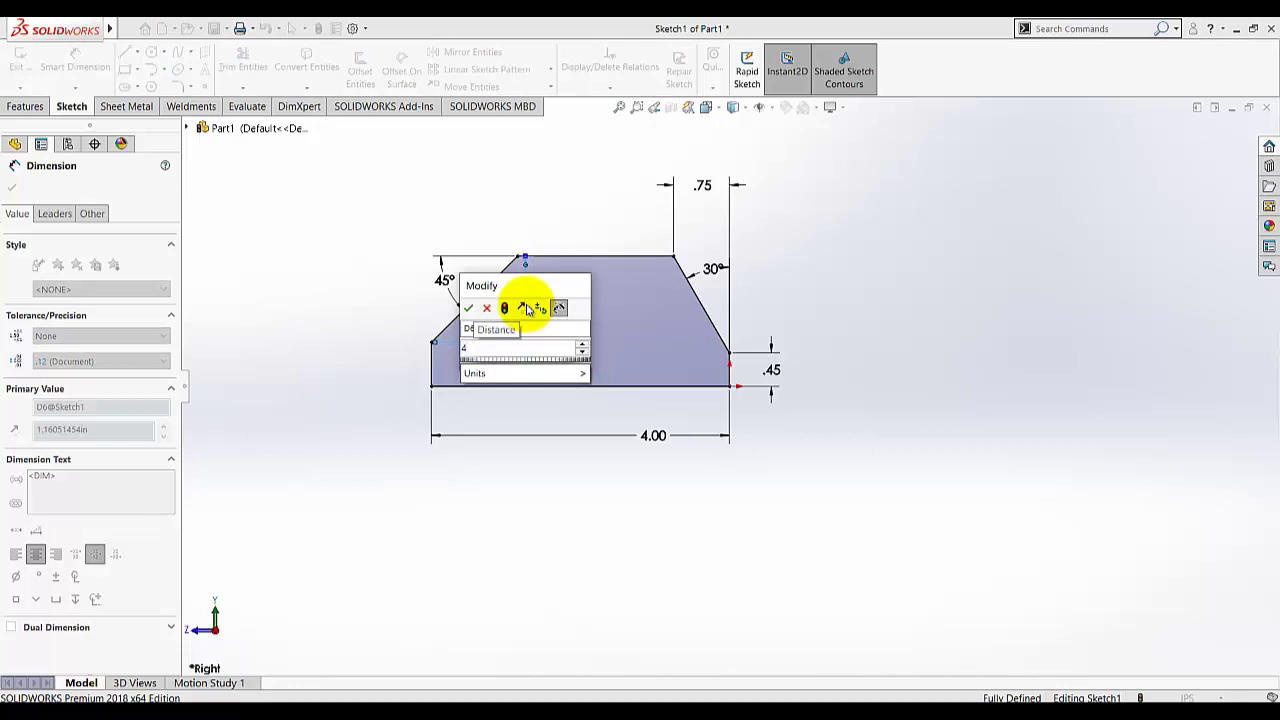
{"action": "key", "text": "BackSpace"}
{"action": "type", "text": "1.4"}
{"action": "key", "text": "Return"}
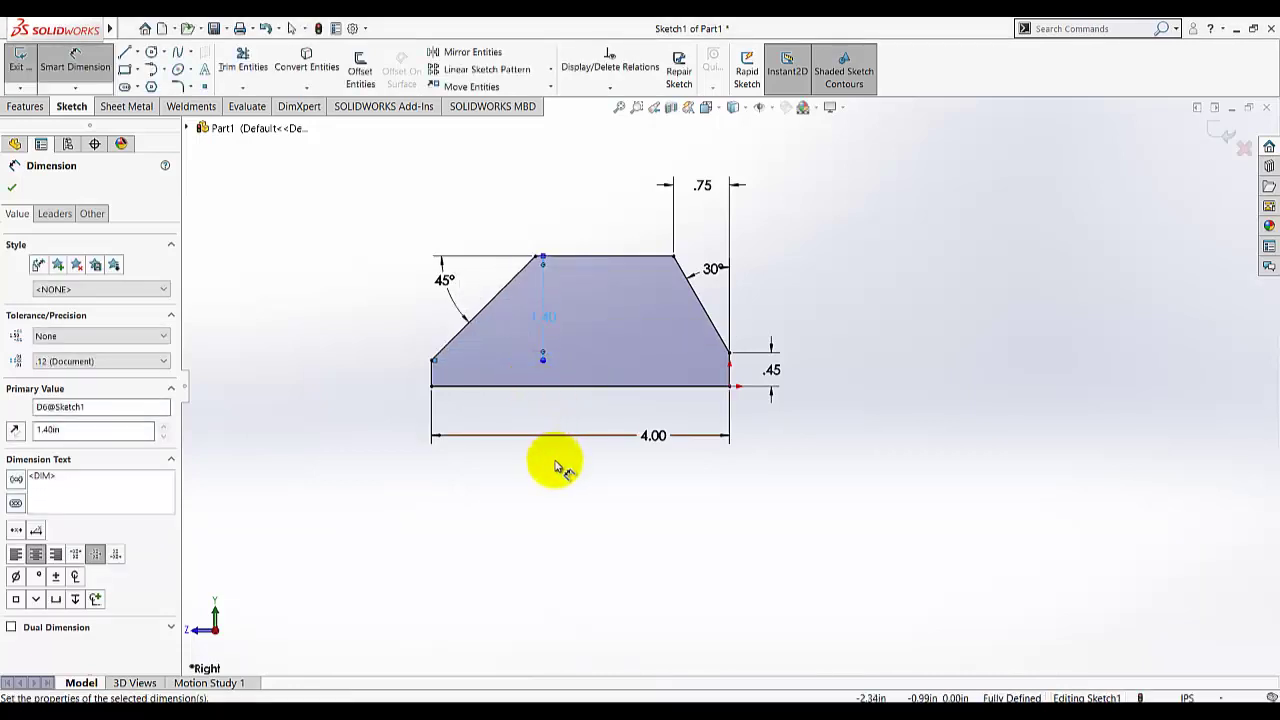
Exit the wedge profile sketch and view it in the Isometric orientation
{"action": "left_click", "coordinate": [545, 476]}
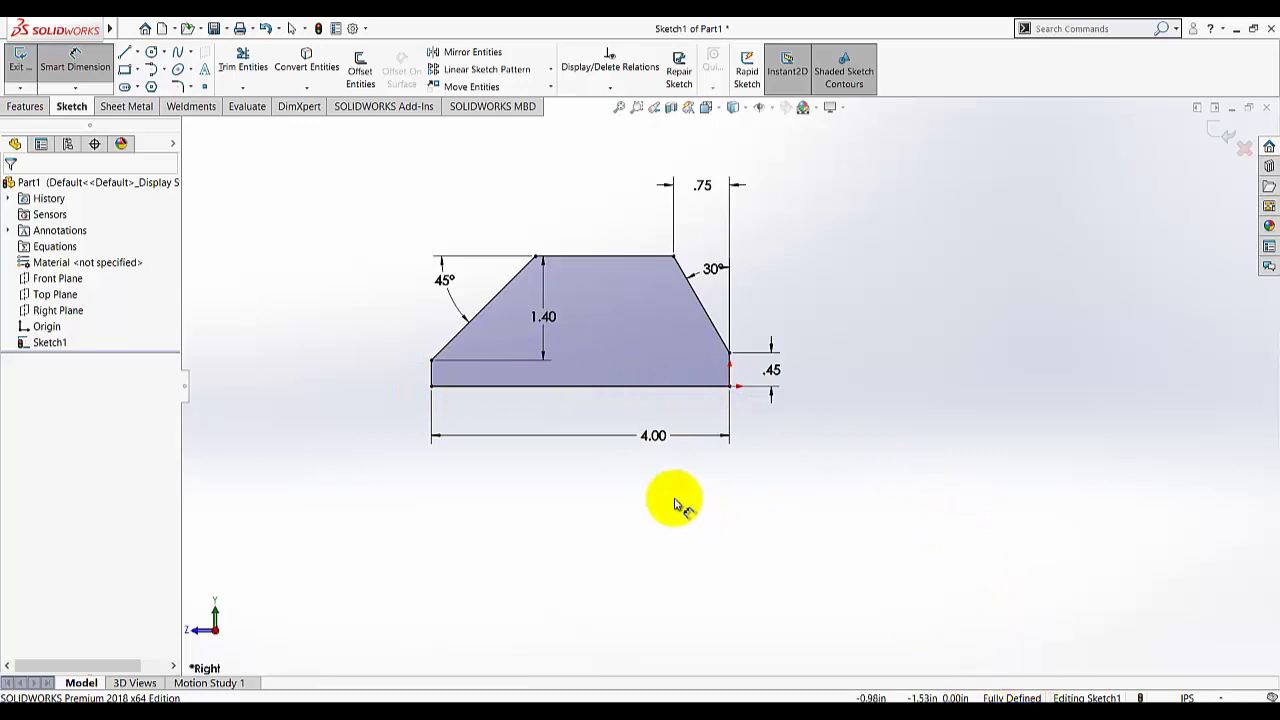
{"action": "left_click", "coordinate": [93, 77]}
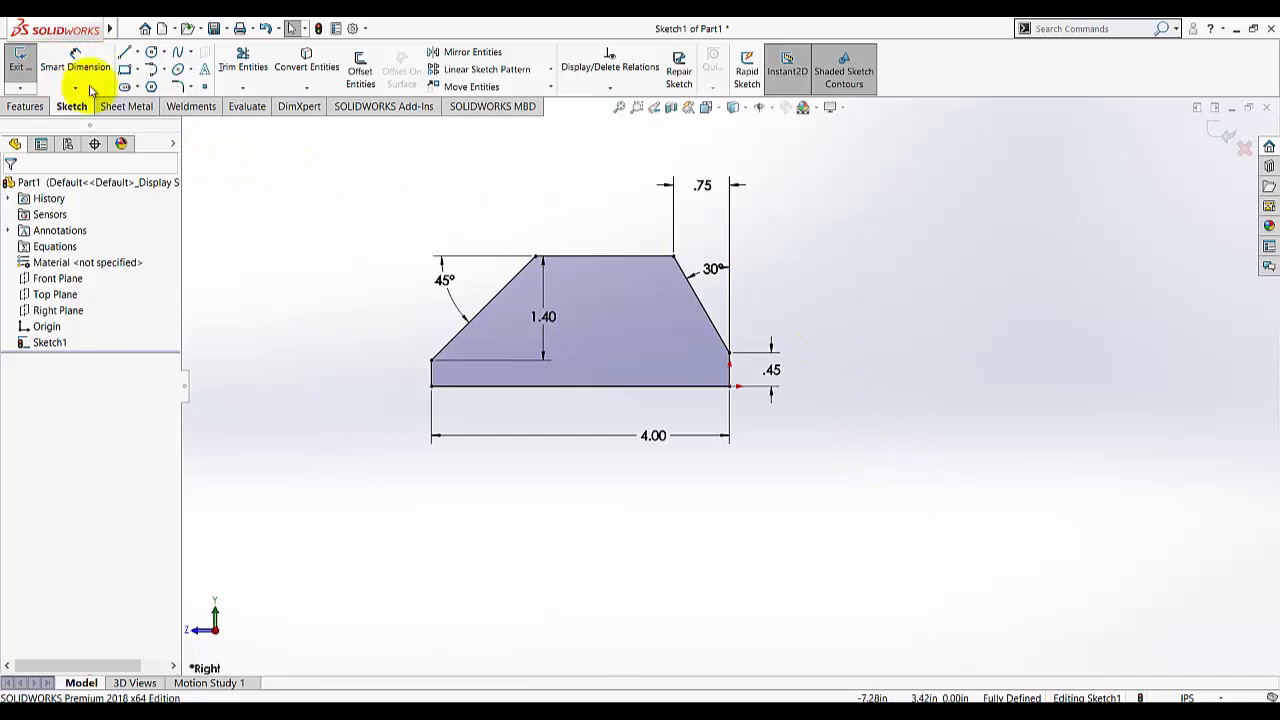
{"action": "left_click", "coordinate": [19, 67]}
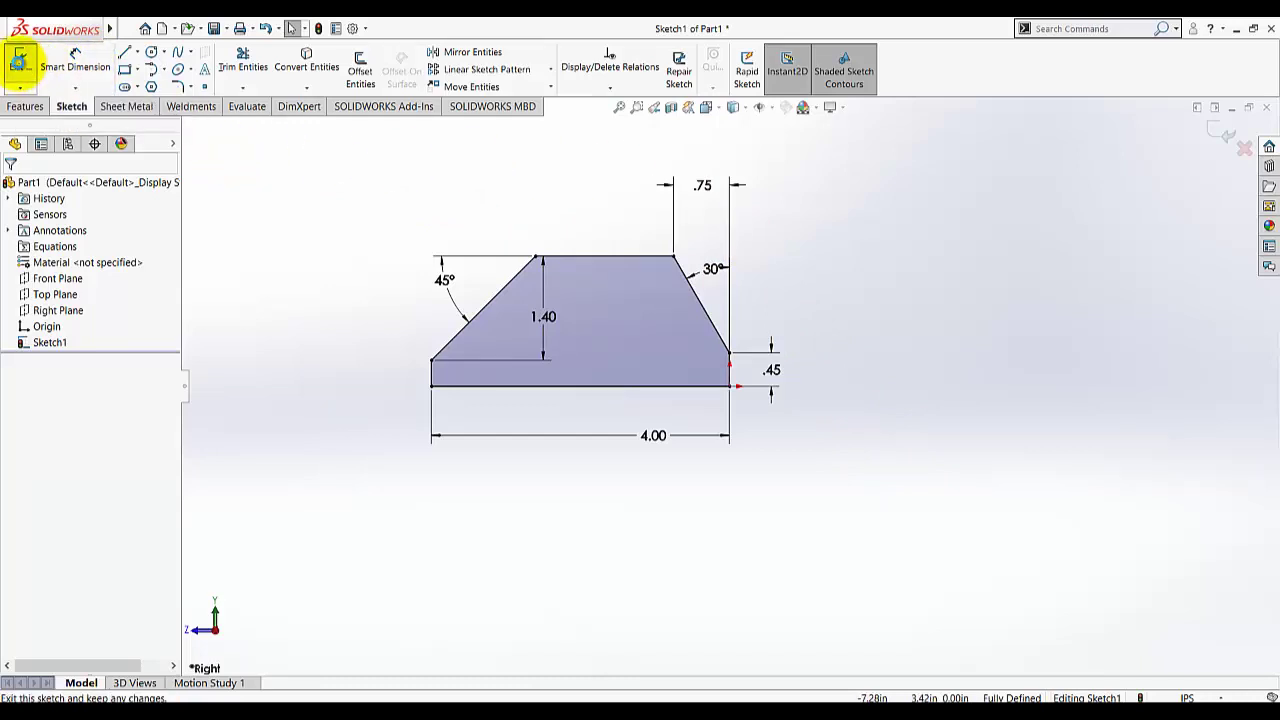
{"action": "left_click", "coordinate": [705, 107]}
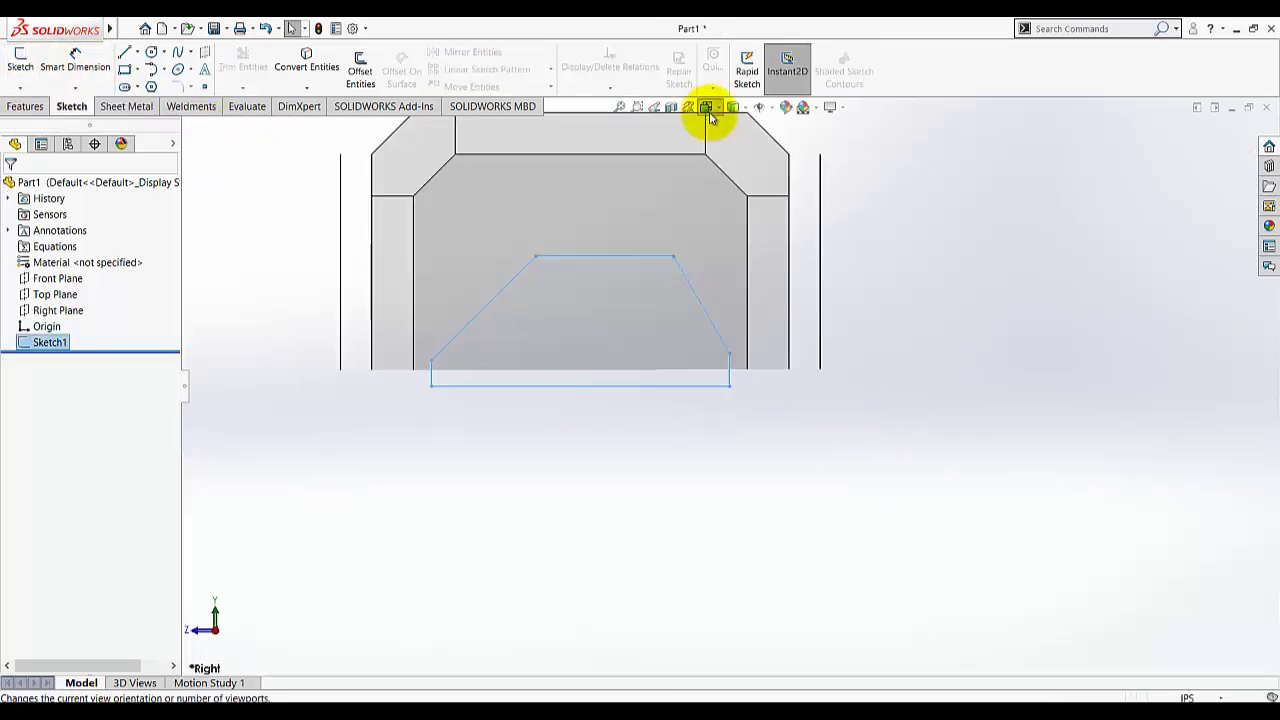
{"action": "left_click", "coordinate": [785, 178]}
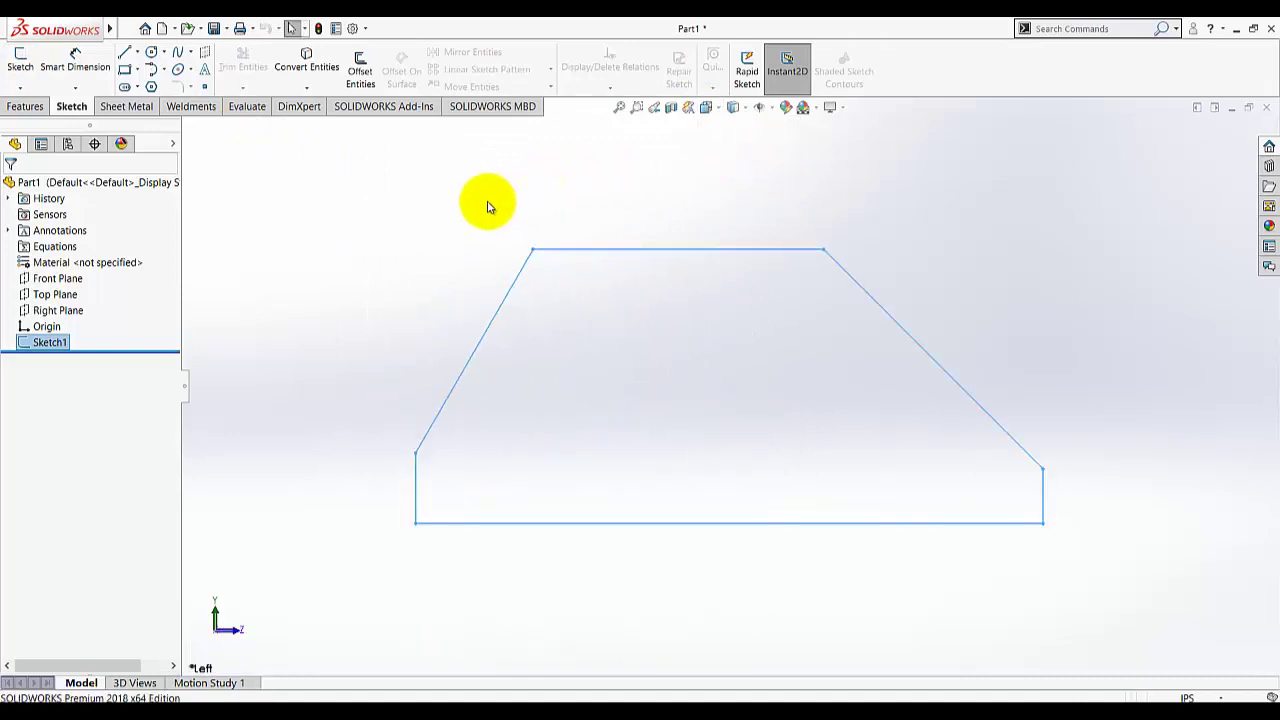
{"action": "left_click", "coordinate": [718, 110]}
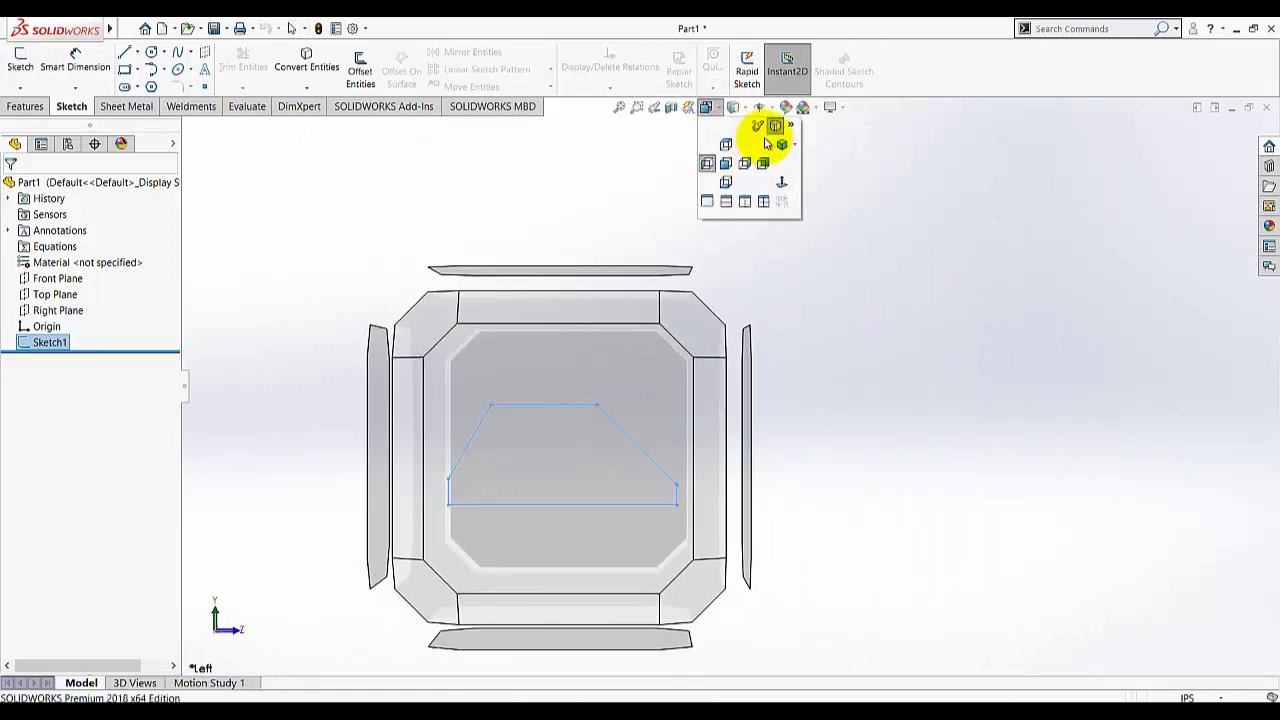
{"action": "left_click", "coordinate": [771, 130]}
{"action": "left_click", "coordinate": [43, 107]}
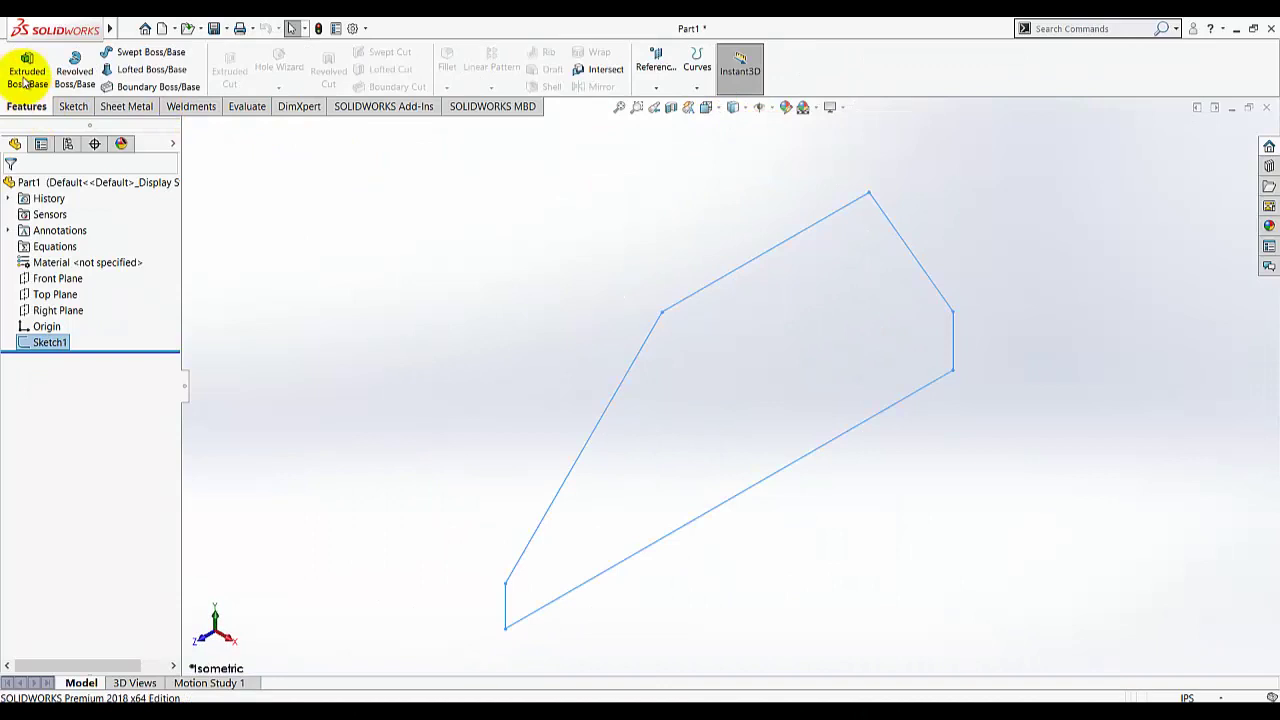
Extruded Boss the wedge profile Mid Plane to a 2.00 in depth
{"action": "left_click", "coordinate": [28, 68]}
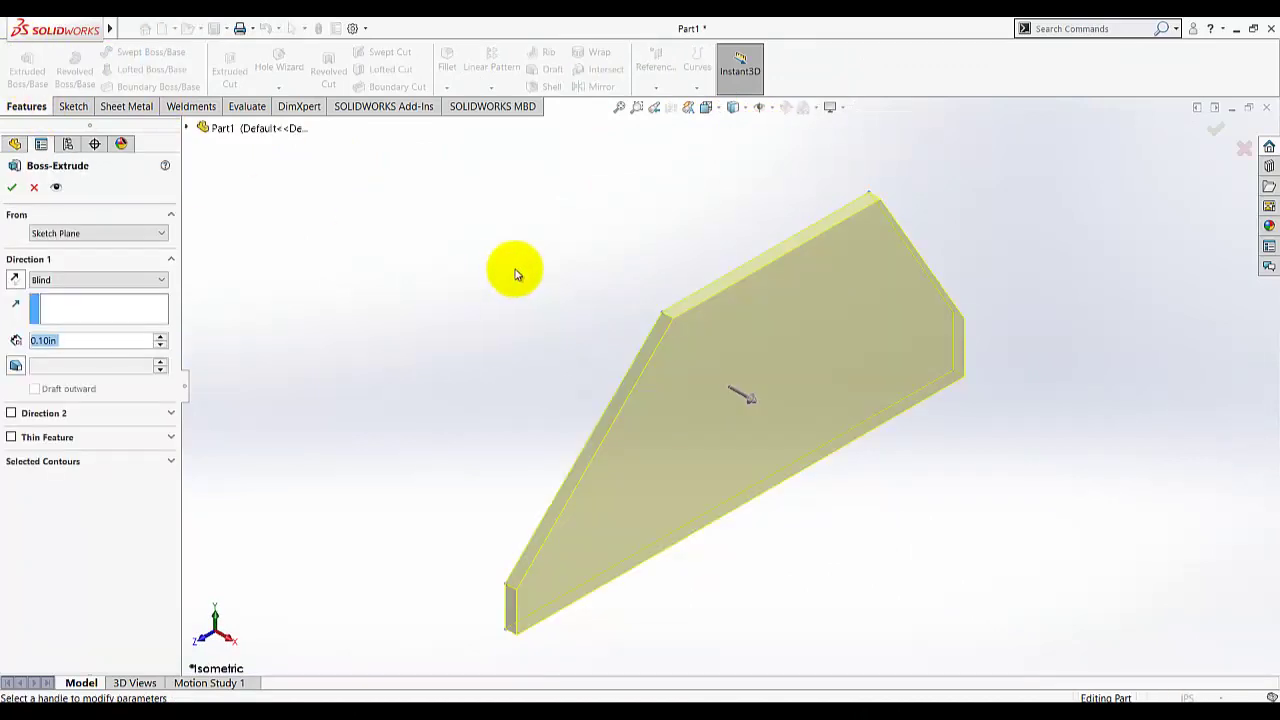
{"action": "left_click", "coordinate": [84, 282]}
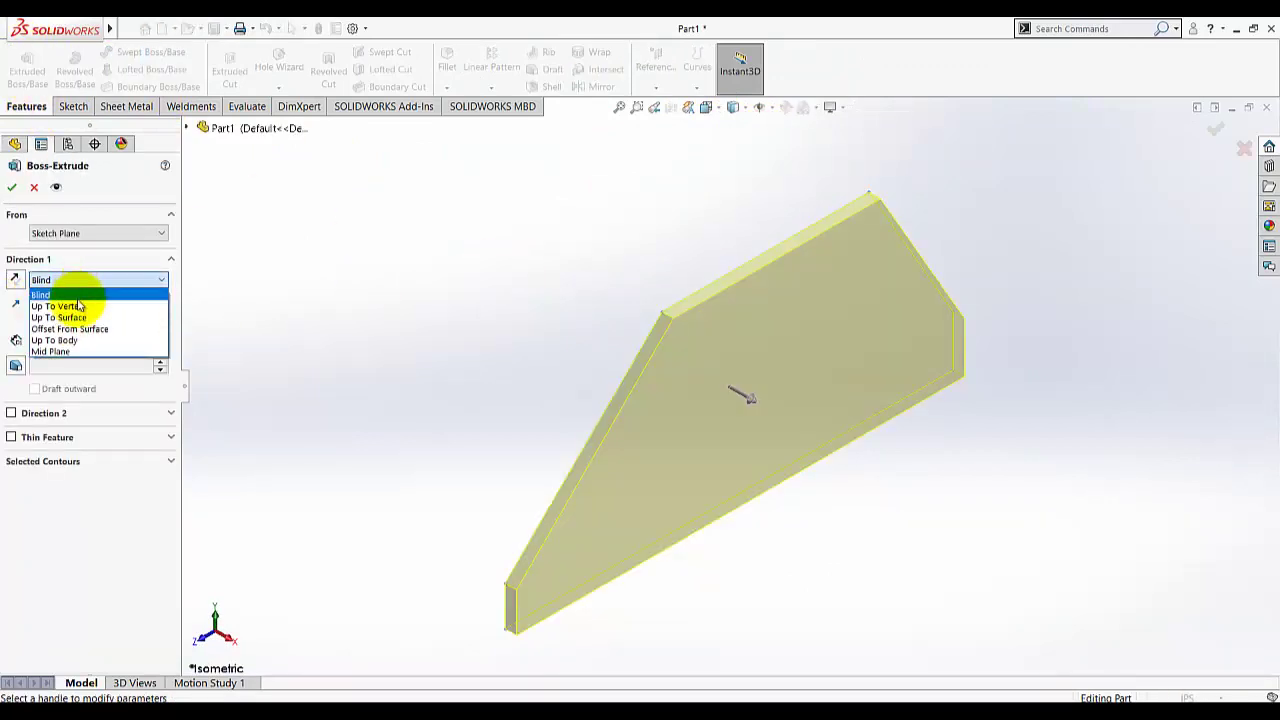
{"action": "left_click", "coordinate": [84, 357]}
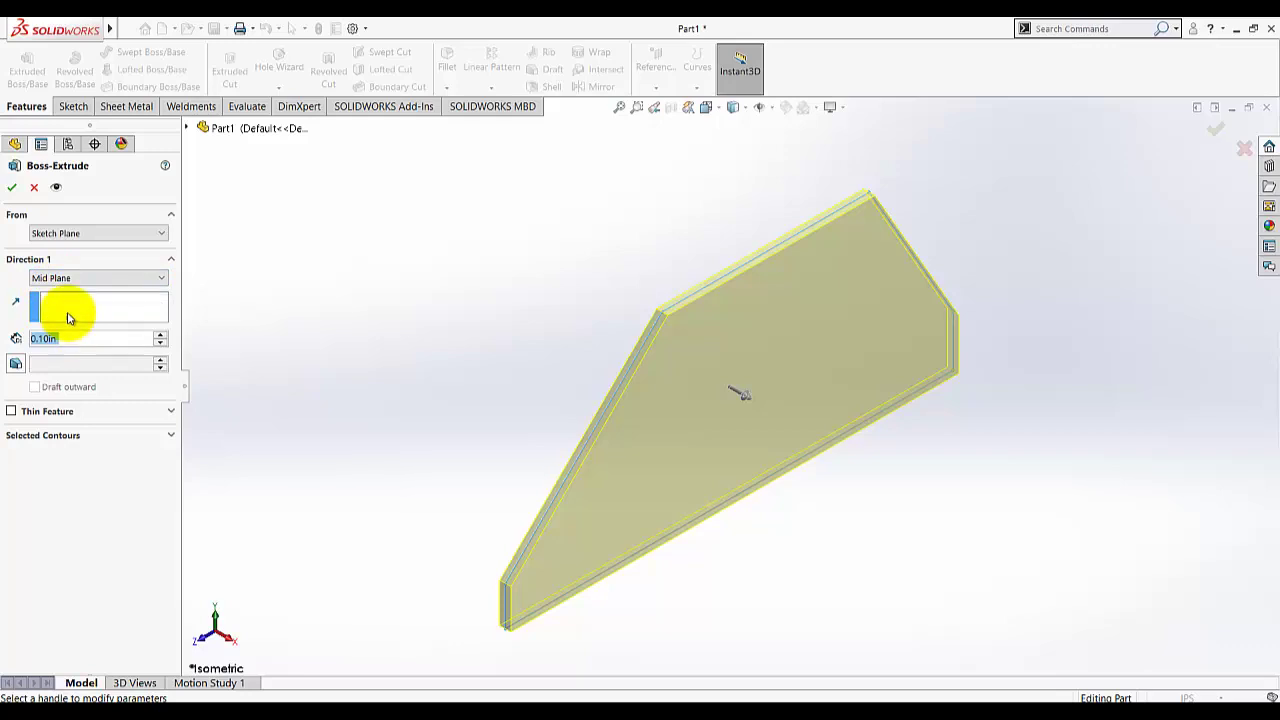
{"action": "type", "text": "2"}
{"action": "key", "text": "Return"}
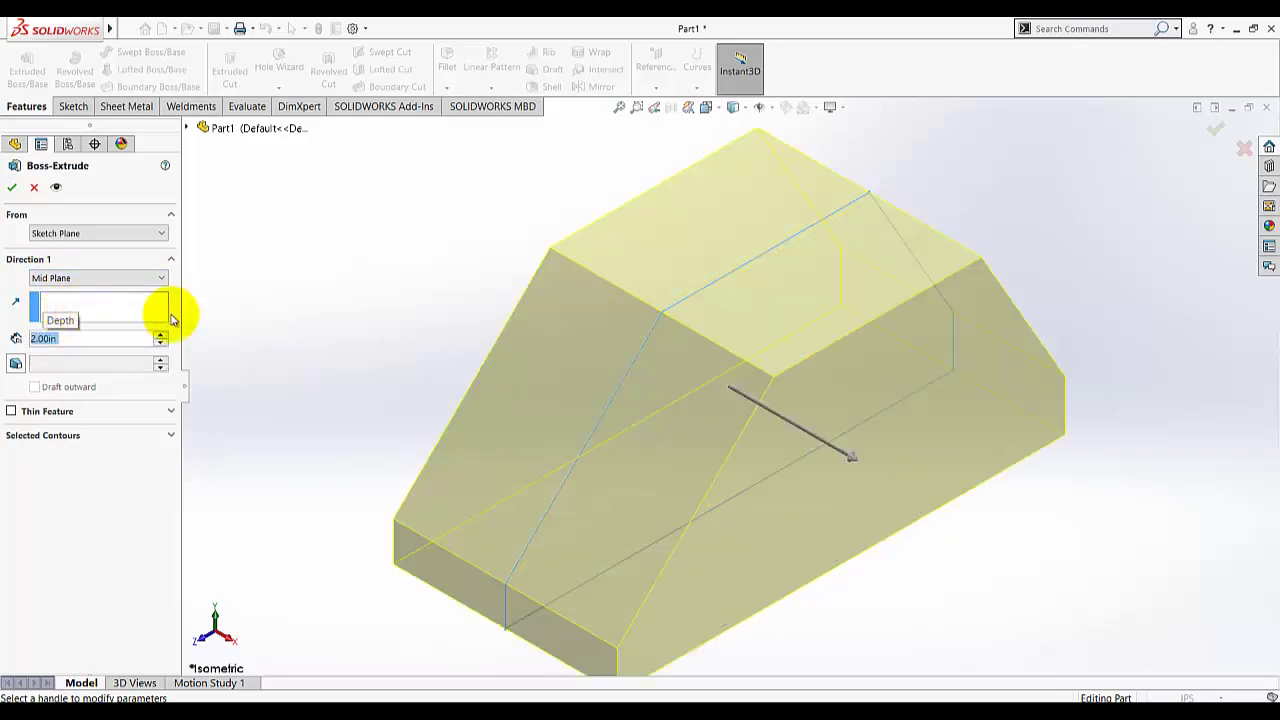
{"action": "left_click", "coordinate": [13, 189]}
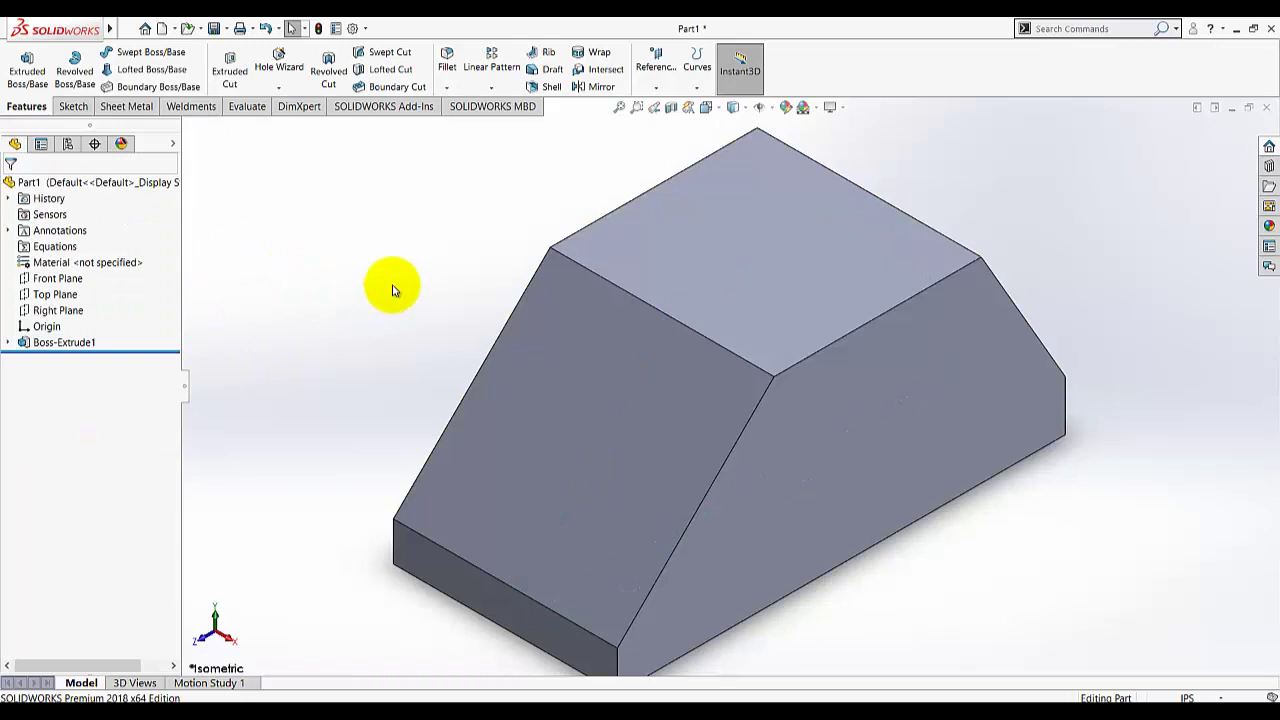
Start a sketch on the block's top face, view it Normal To, and draw a corner rectangle
{"action": "left_click", "coordinate": [75, 104]}
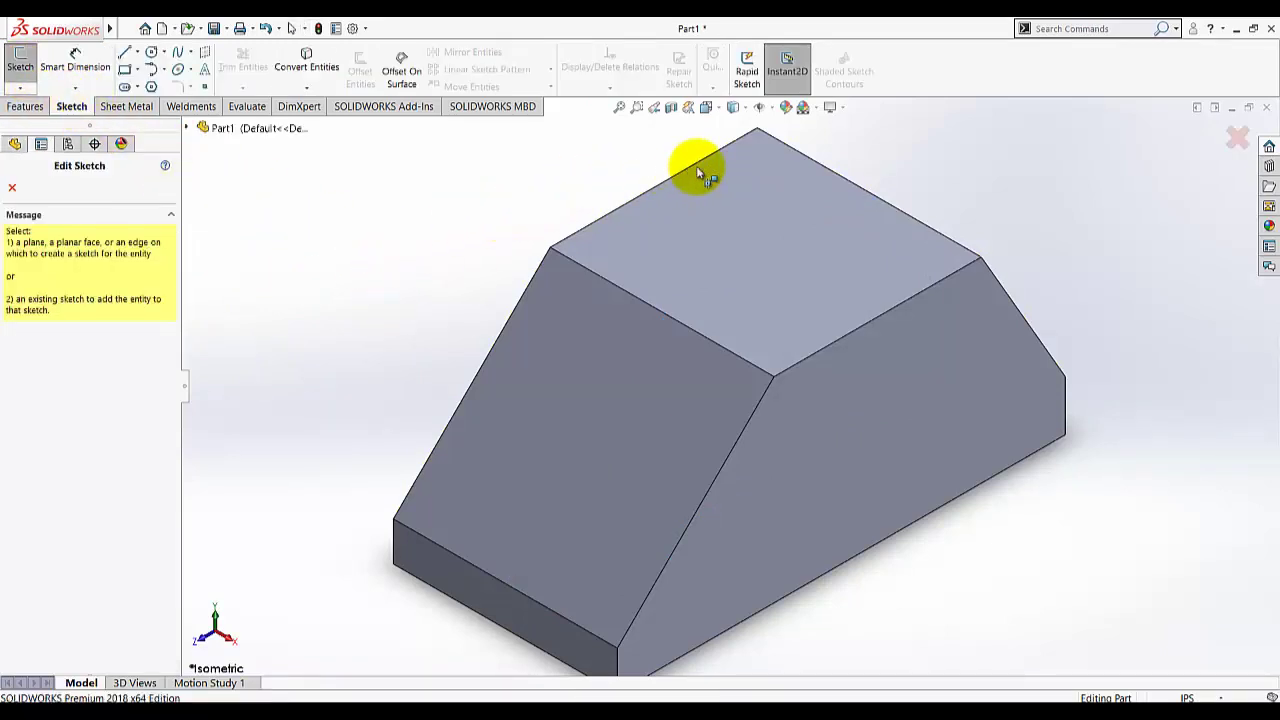
{"action": "left_click", "coordinate": [770, 258]}
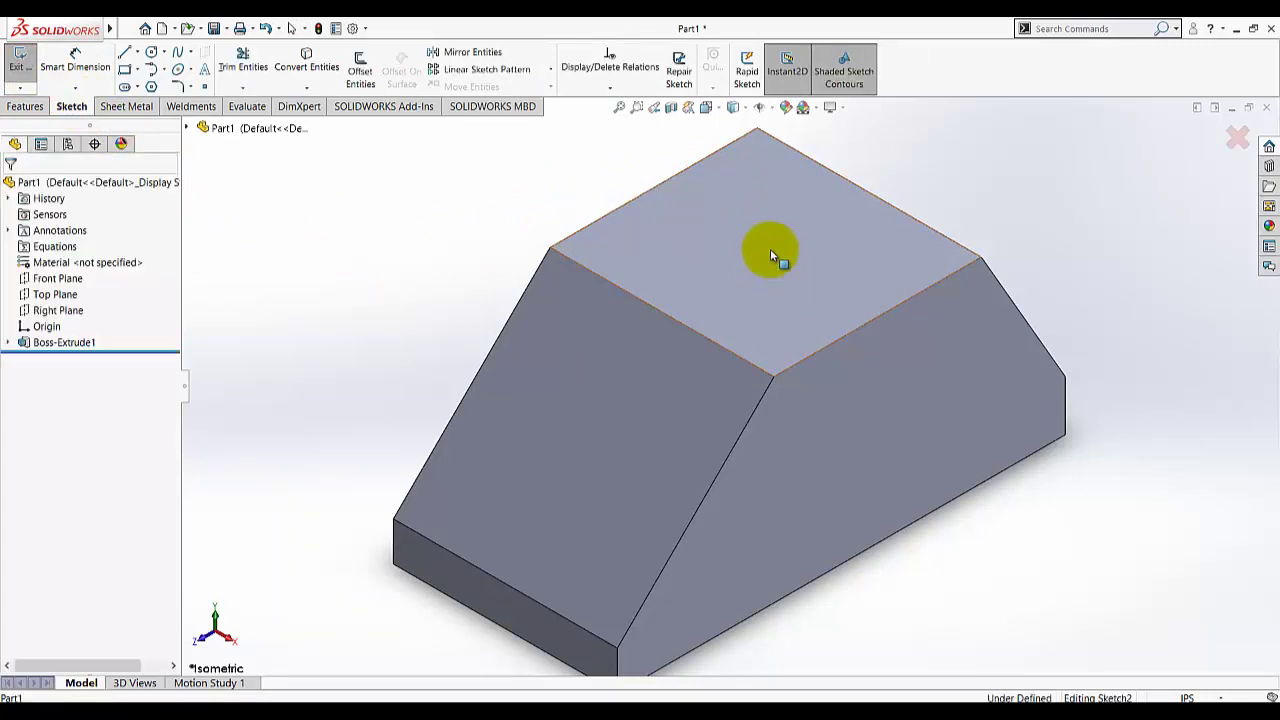
{"action": "left_click", "coordinate": [708, 107]}
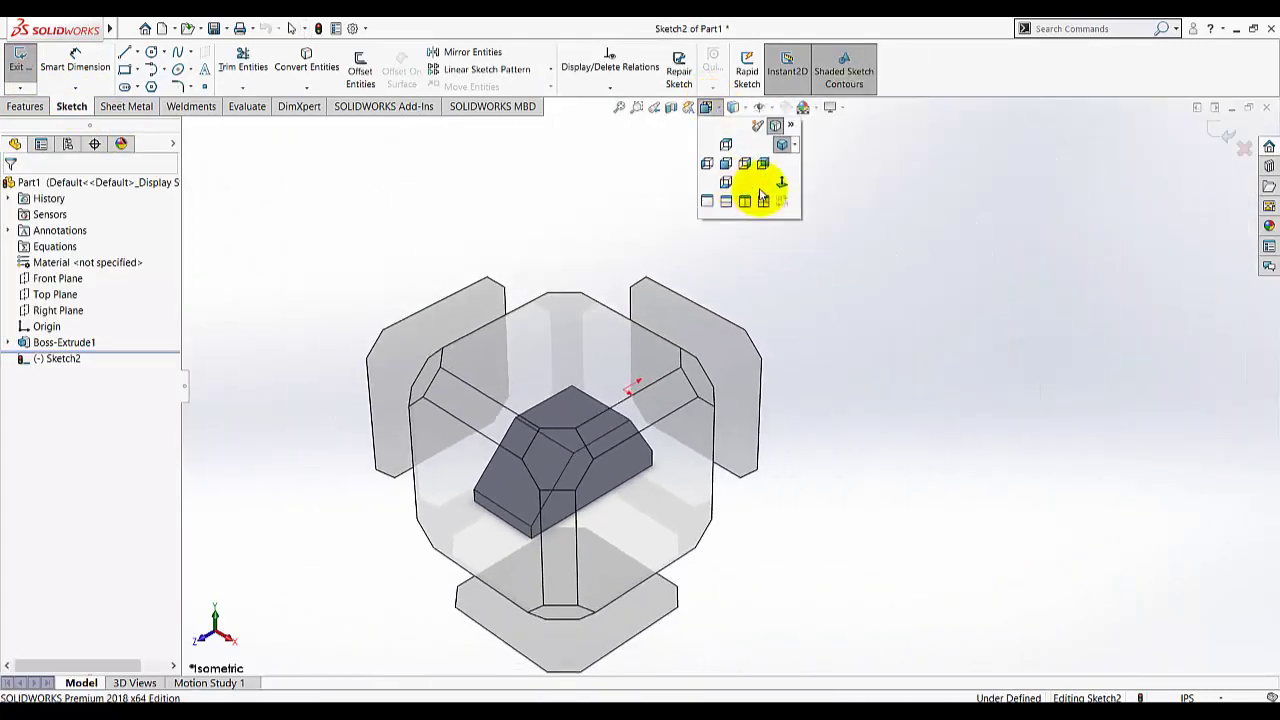
{"action": "left_click", "coordinate": [783, 183]}
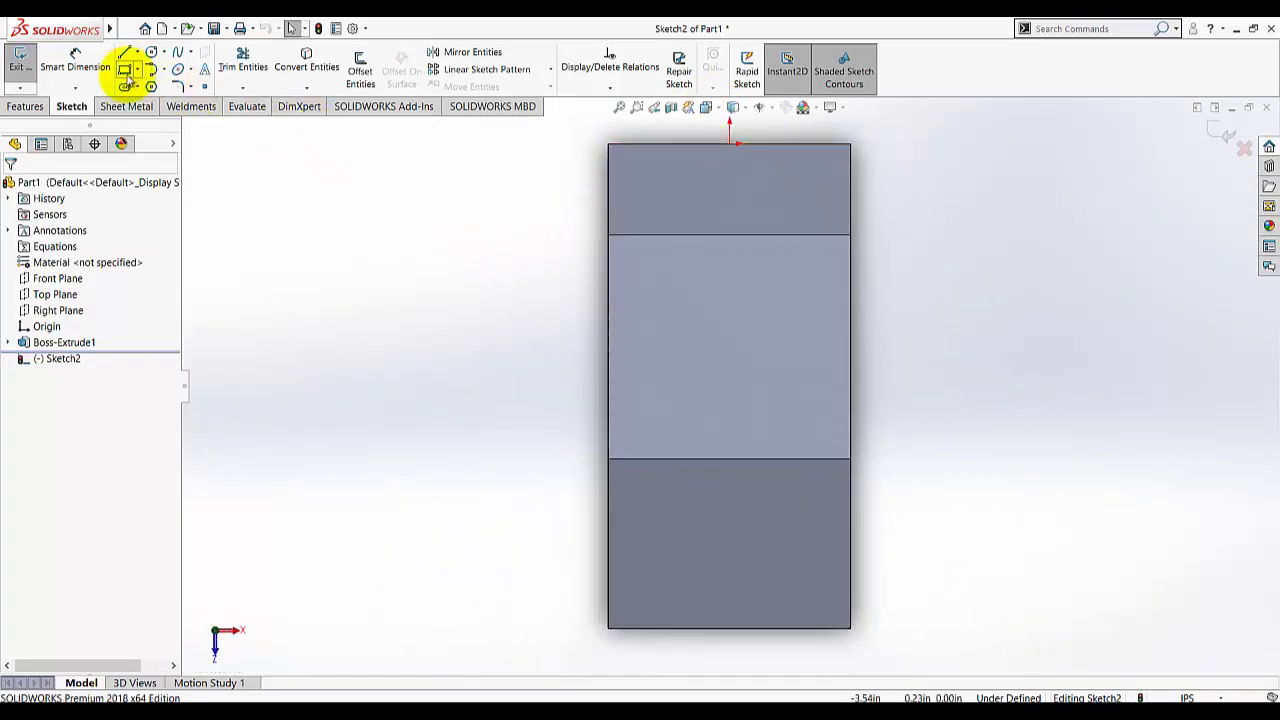
{"action": "left_click", "coordinate": [125, 68]}
{"action": "mouse_move", "coordinate": [681, 307]}
{"action": "left_mouse_down"}
{"action": "mouse_move", "coordinate": [775, 407]}
{"action": "mouse_move", "coordinate": [803, 403]}
{"action": "left_mouse_up"}
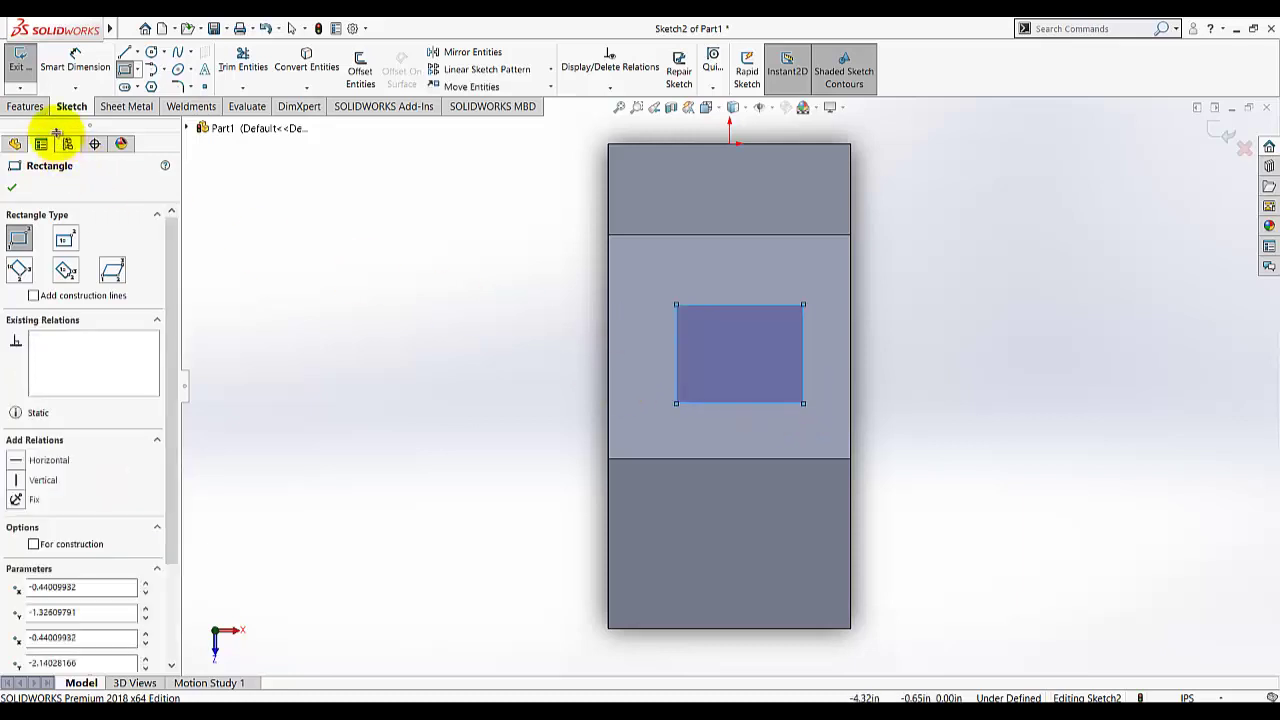
{"action": "left_click", "coordinate": [76, 60]}
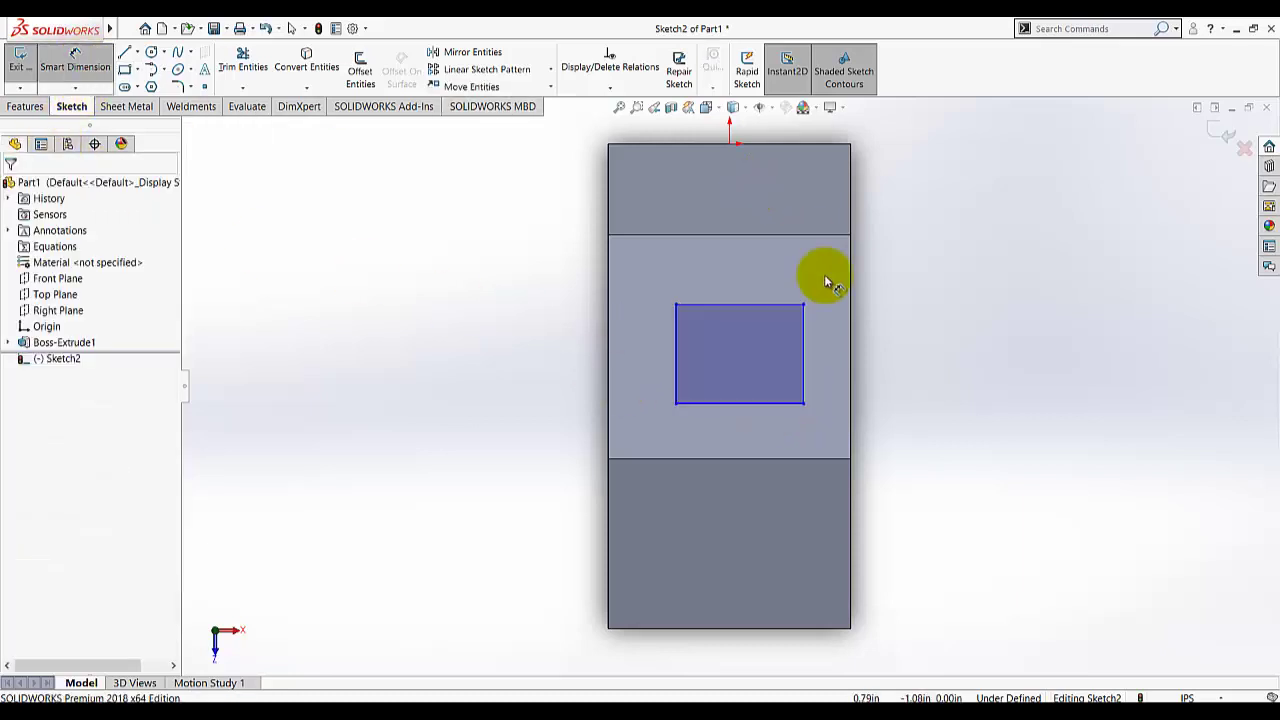
Make the rectangle a 1.00 in square with a side dimension and an Equal relation
{"action": "left_click", "coordinate": [823, 343]}
{"action": "left_click", "coordinate": [905, 368]}
{"action": "key", "text": "Return"}
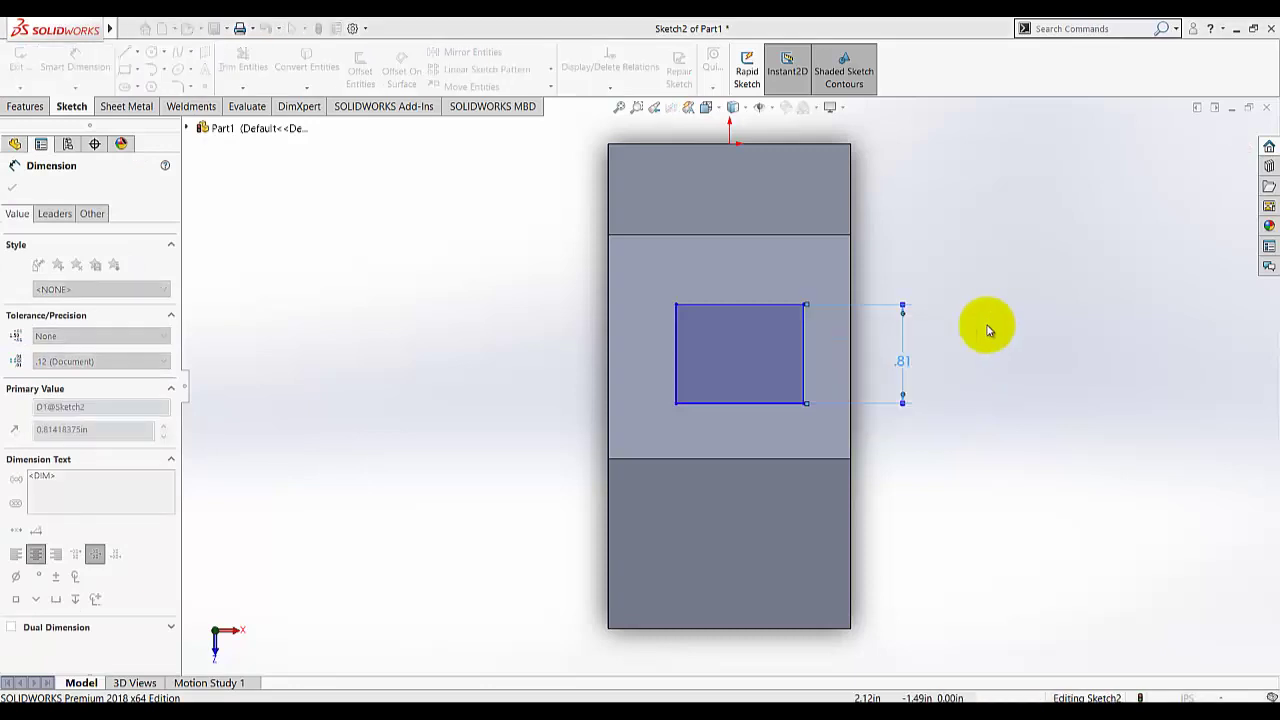
{"action": "left_click", "coordinate": [606, 90]}
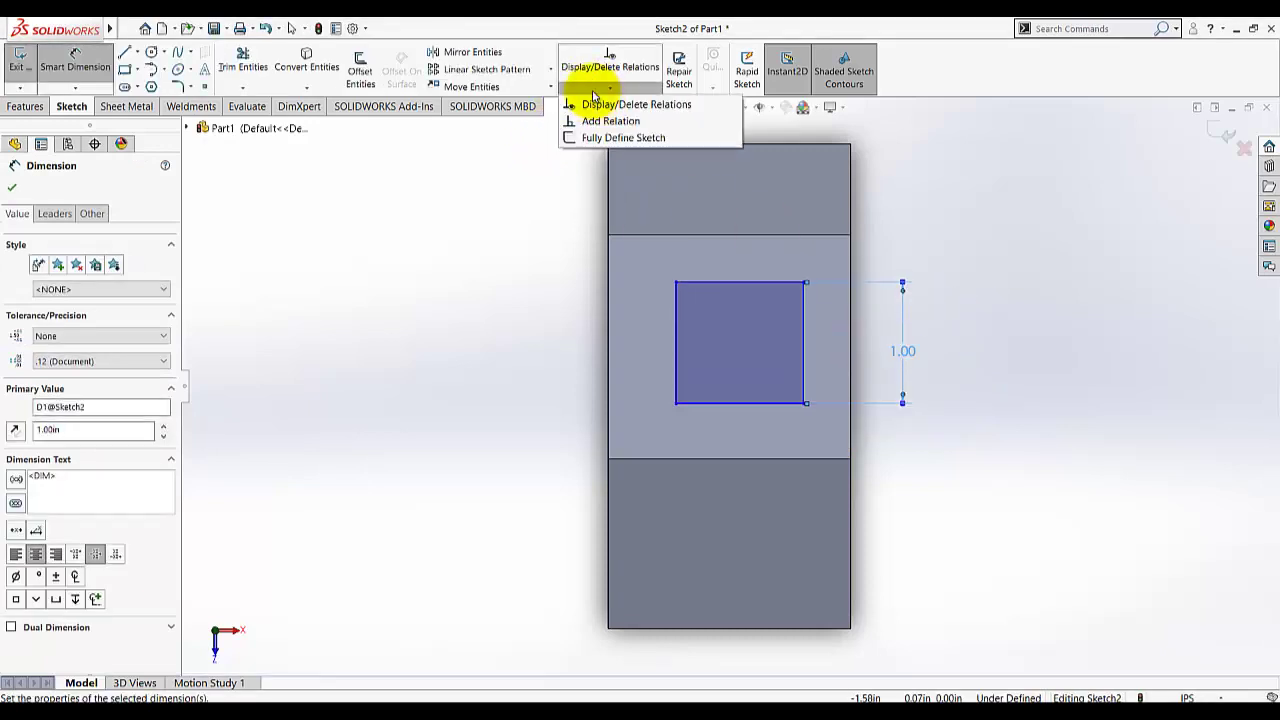
{"action": "left_click", "coordinate": [606, 121]}
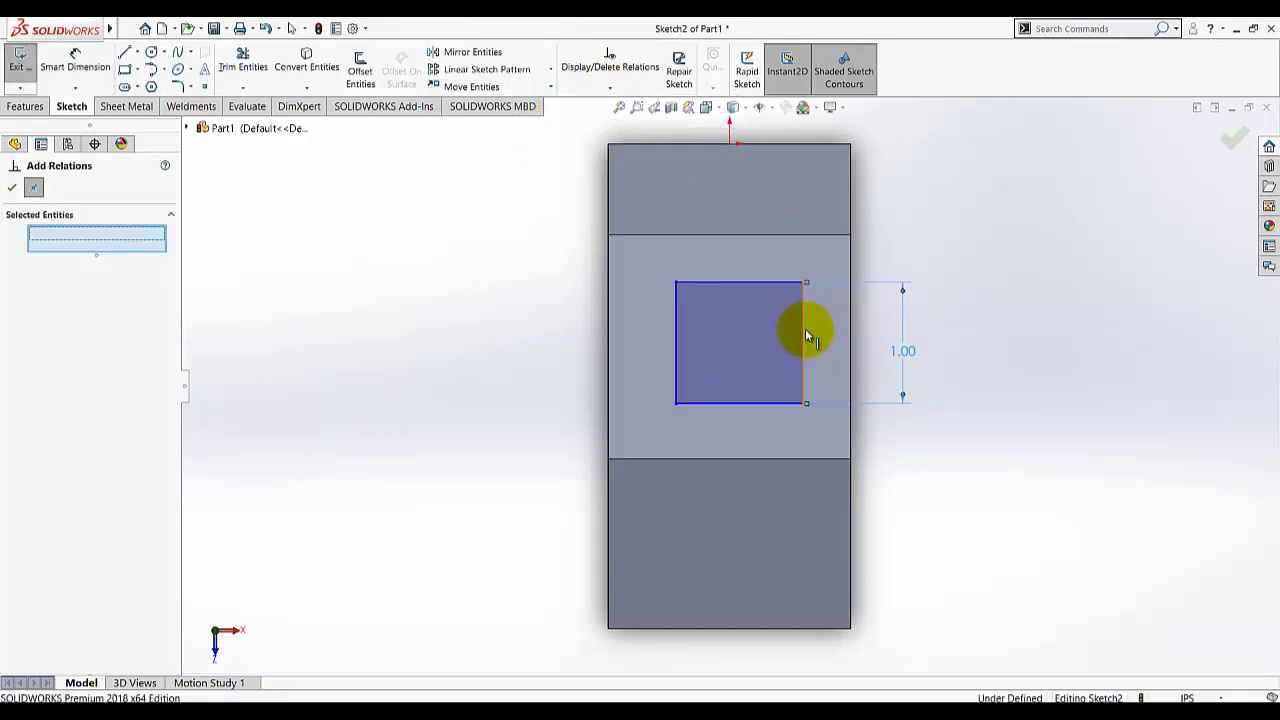
{"action": "left_click", "coordinate": [805, 328]}
{"action": "left_click", "coordinate": [767, 401]}
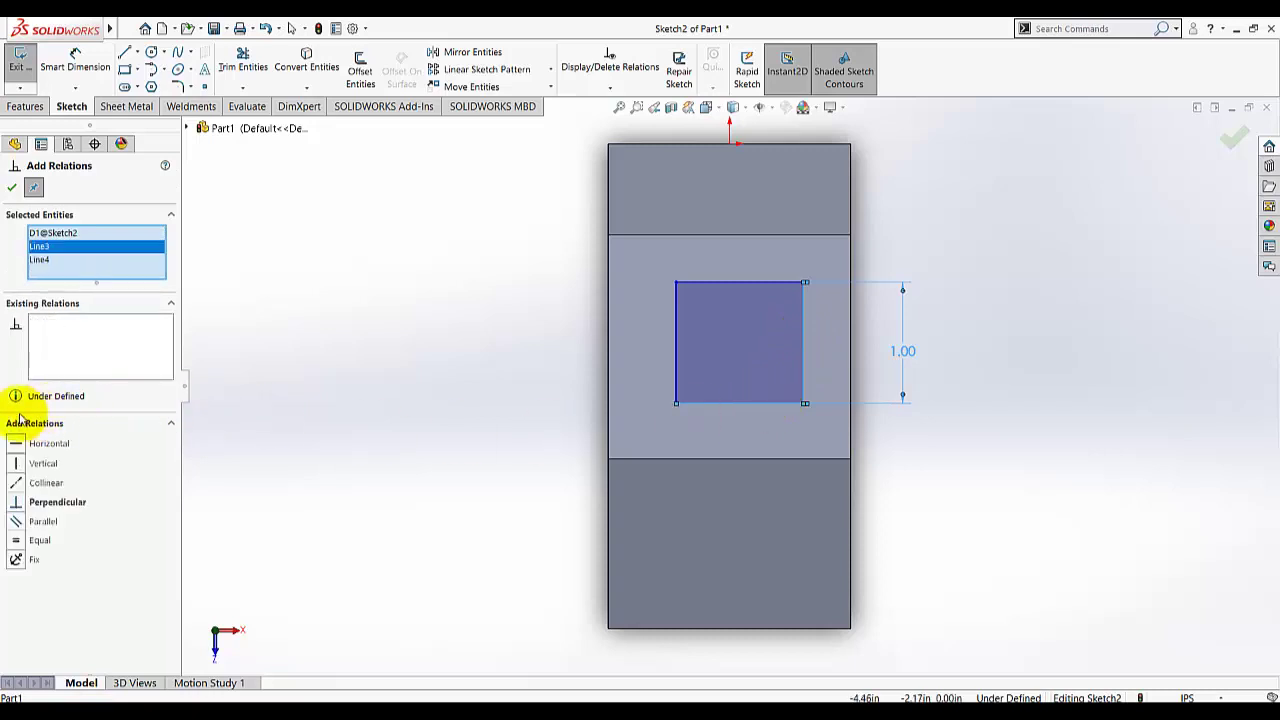
{"action": "left_click", "coordinate": [18, 541]}
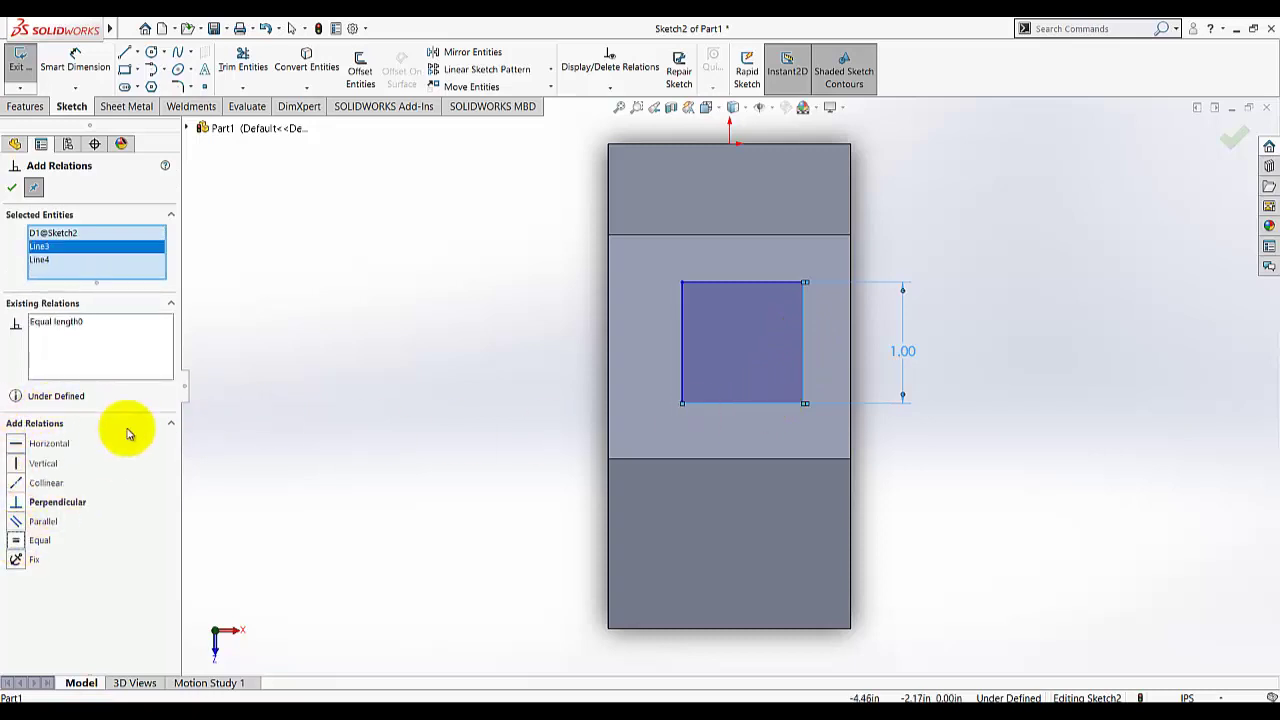
{"action": "left_click", "coordinate": [12, 189]}
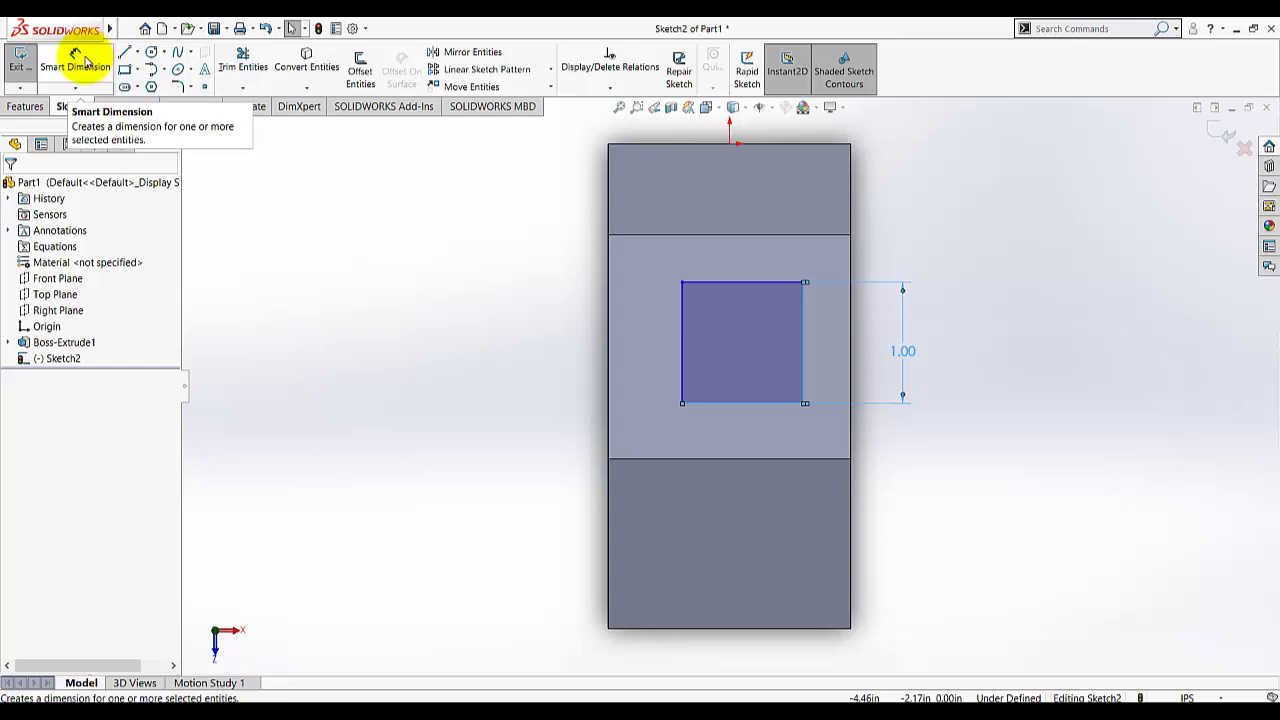
Locate the square 0.50 in from the block's left edge and 1.15 in from the origin, then exit
{"action": "left_click", "coordinate": [80, 60]}
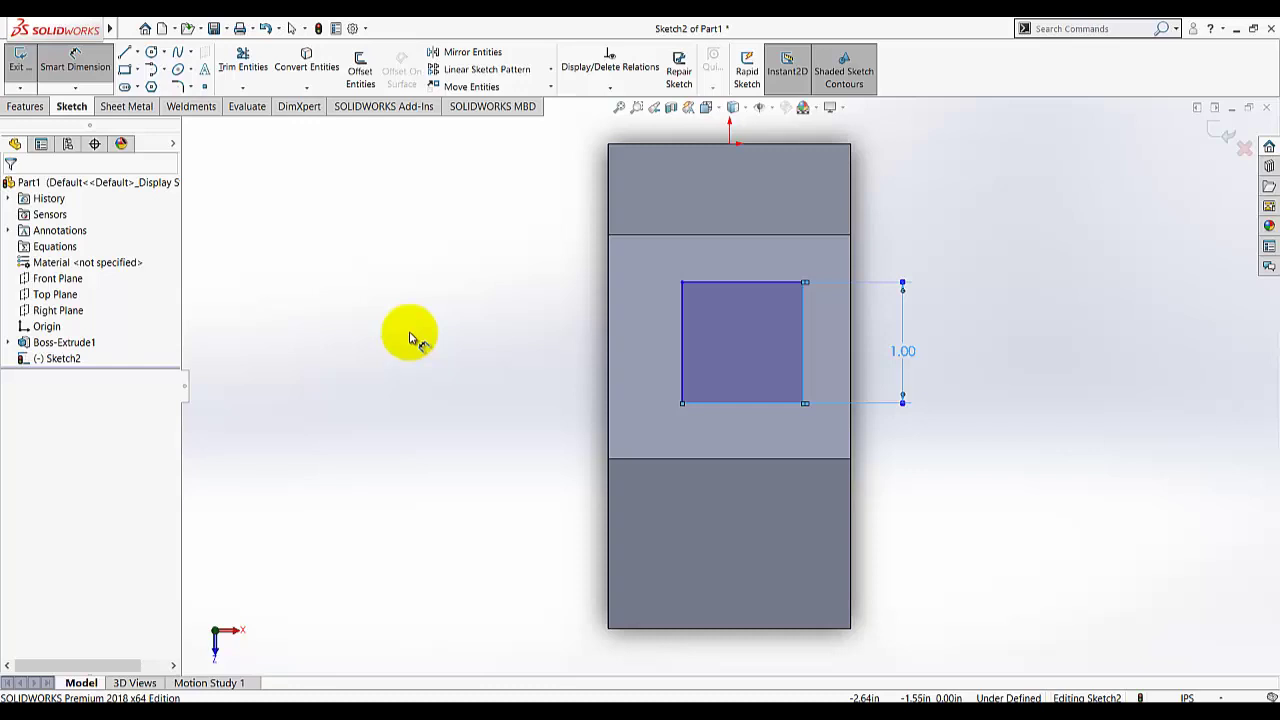
{"action": "left_click", "coordinate": [681, 343]}
{"action": "left_click", "coordinate": [609, 337]}
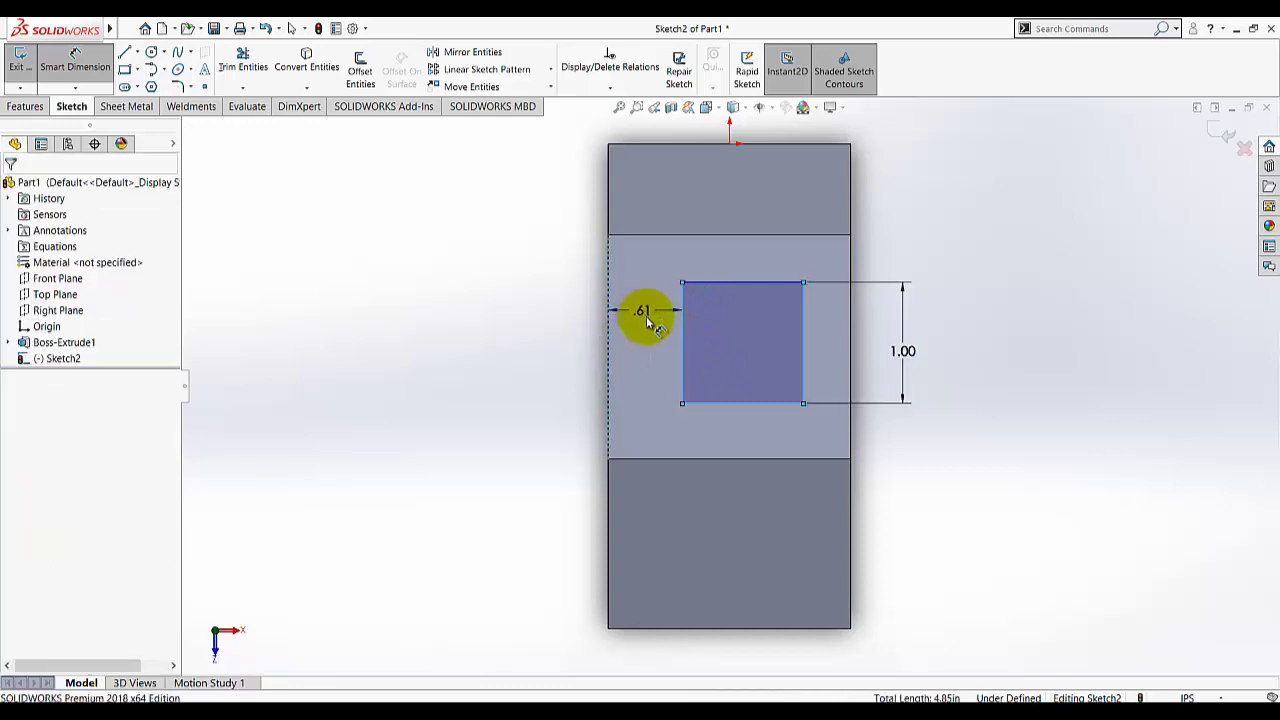
{"action": "left_click", "coordinate": [640, 312]}
{"action": "type", "text": ".5"}
{"action": "key", "text": "Return"}
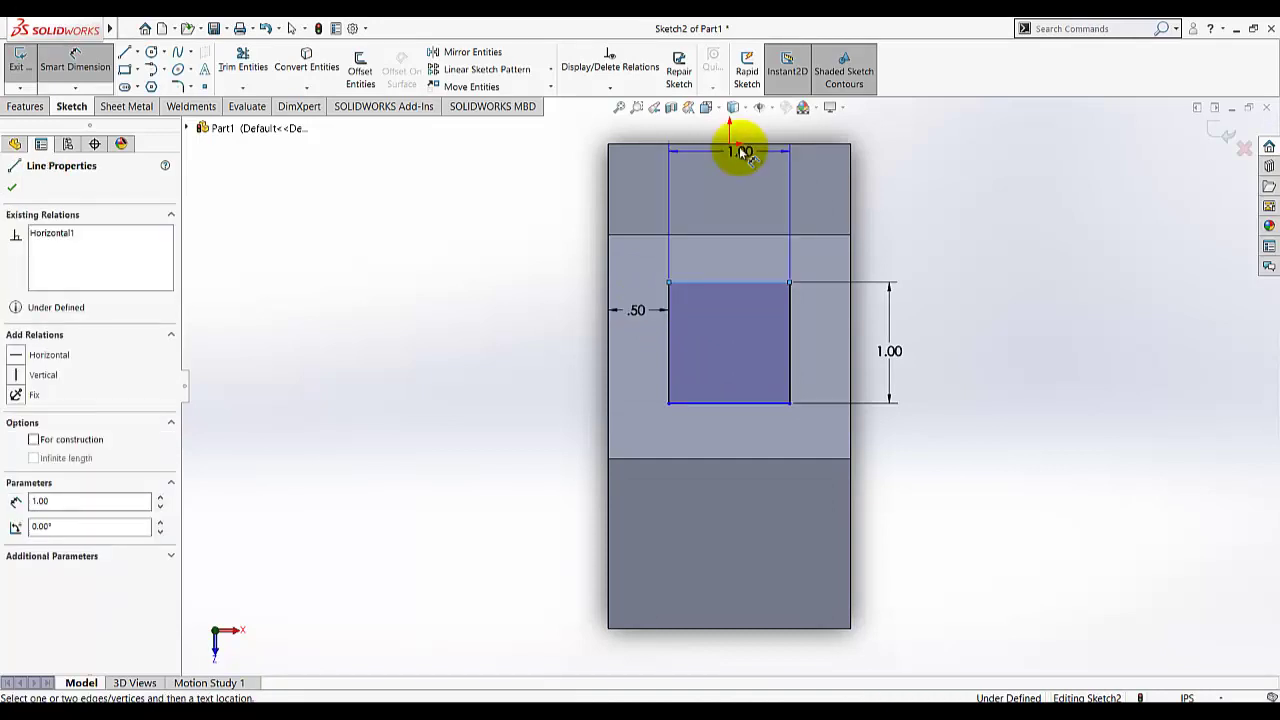
{"action": "left_click", "coordinate": [731, 144]}
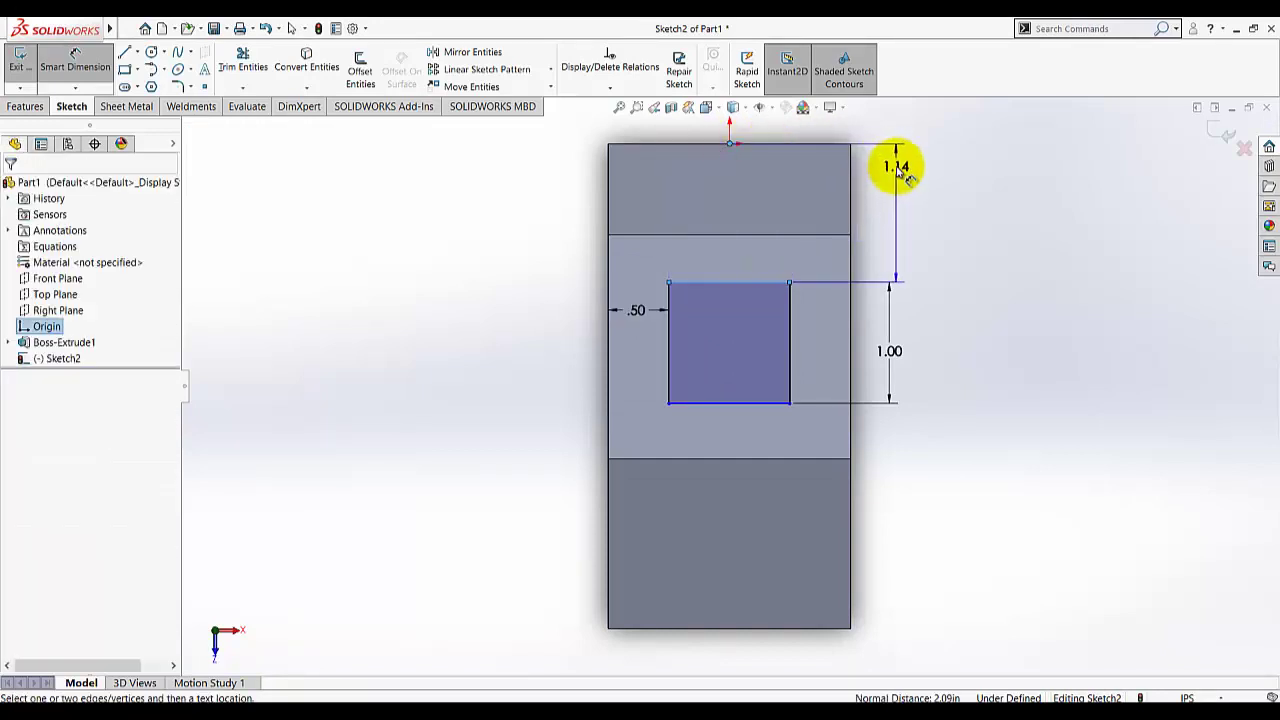
{"action": "left_click", "coordinate": [891, 175]}
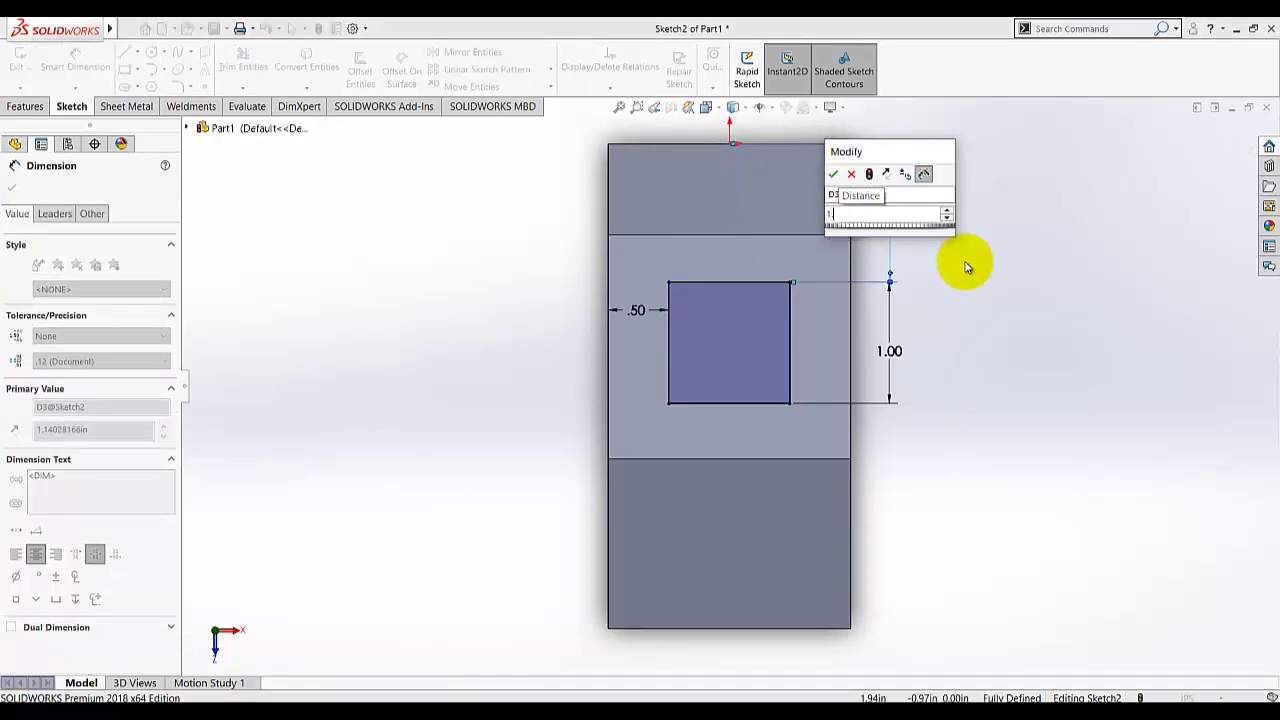
{"action": "type", "text": "1.15"}
{"action": "key", "text": "Return"}
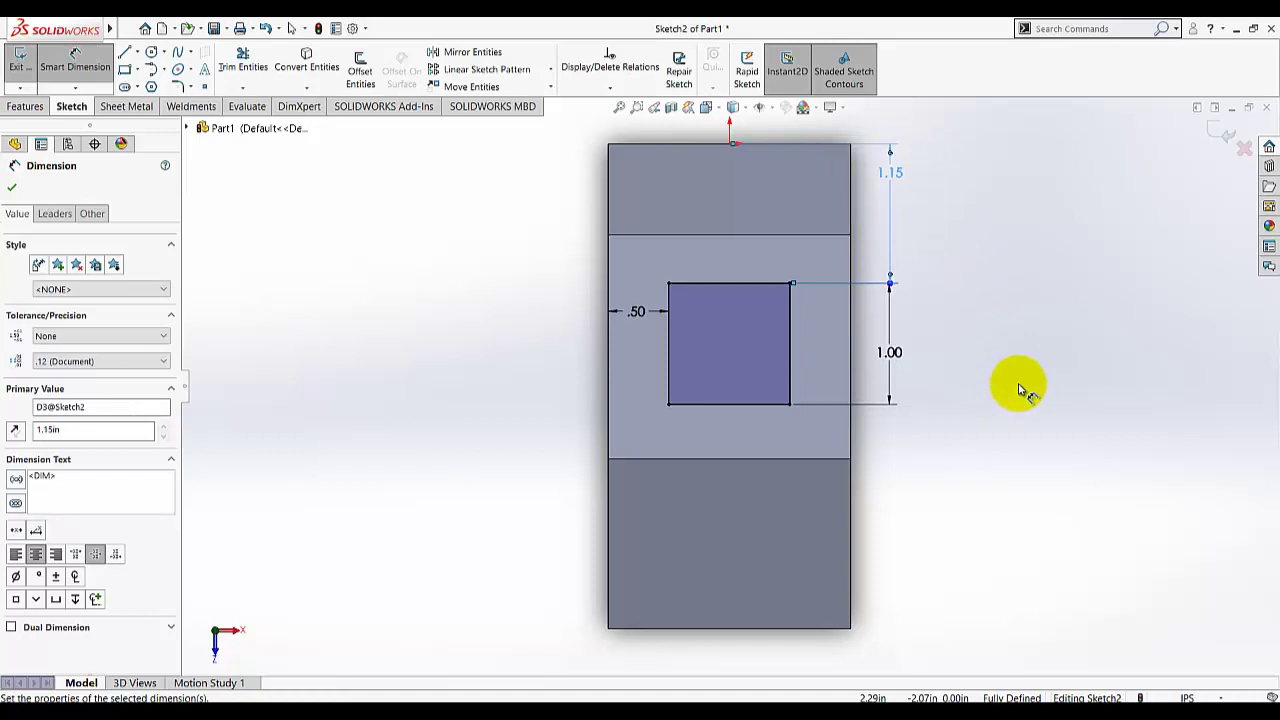
{"action": "left_click", "coordinate": [12, 68]}
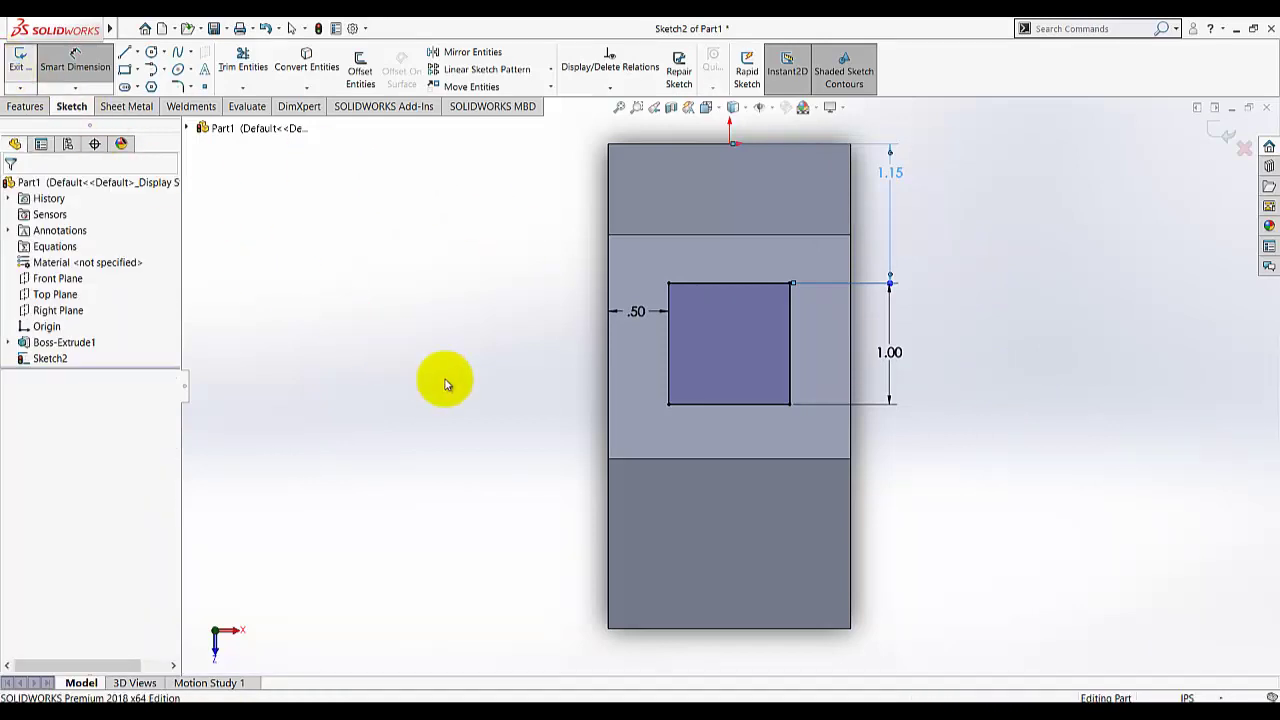
Extruded Cut the square sketch to a blind depth of 0.65 in
{"action": "left_click", "coordinate": [24, 106]}
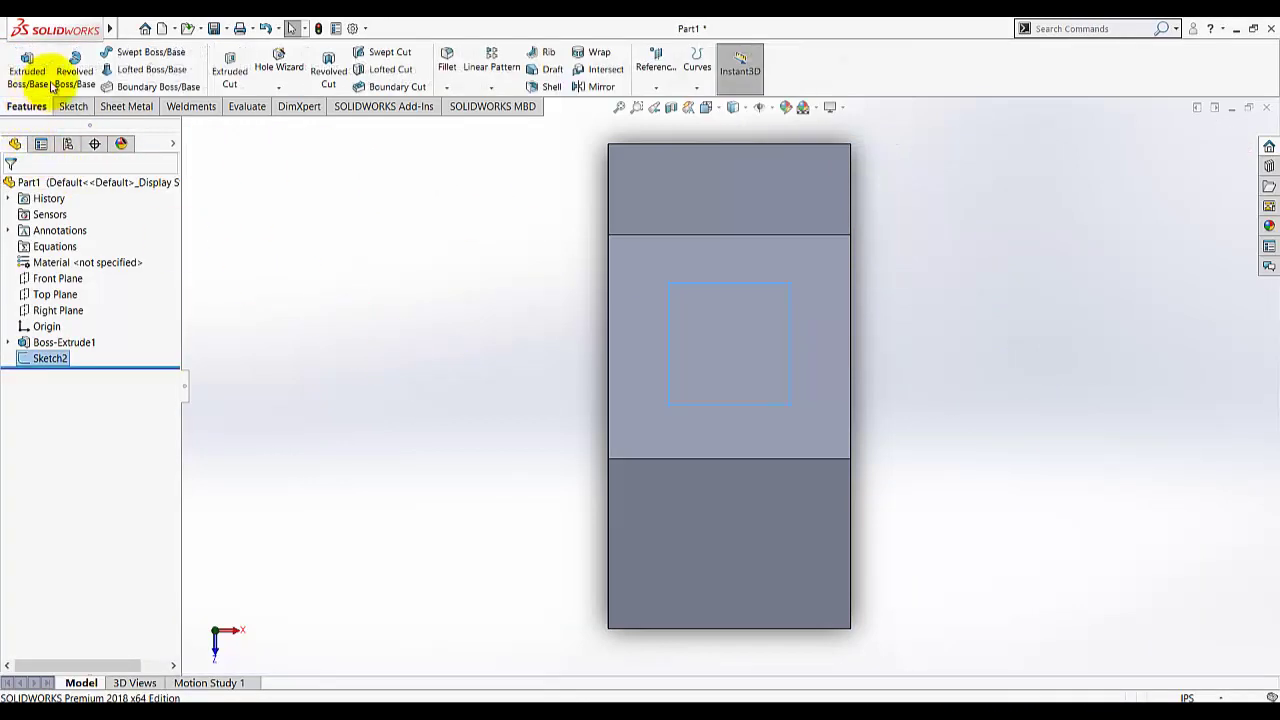
{"action": "left_click", "coordinate": [229, 70]}
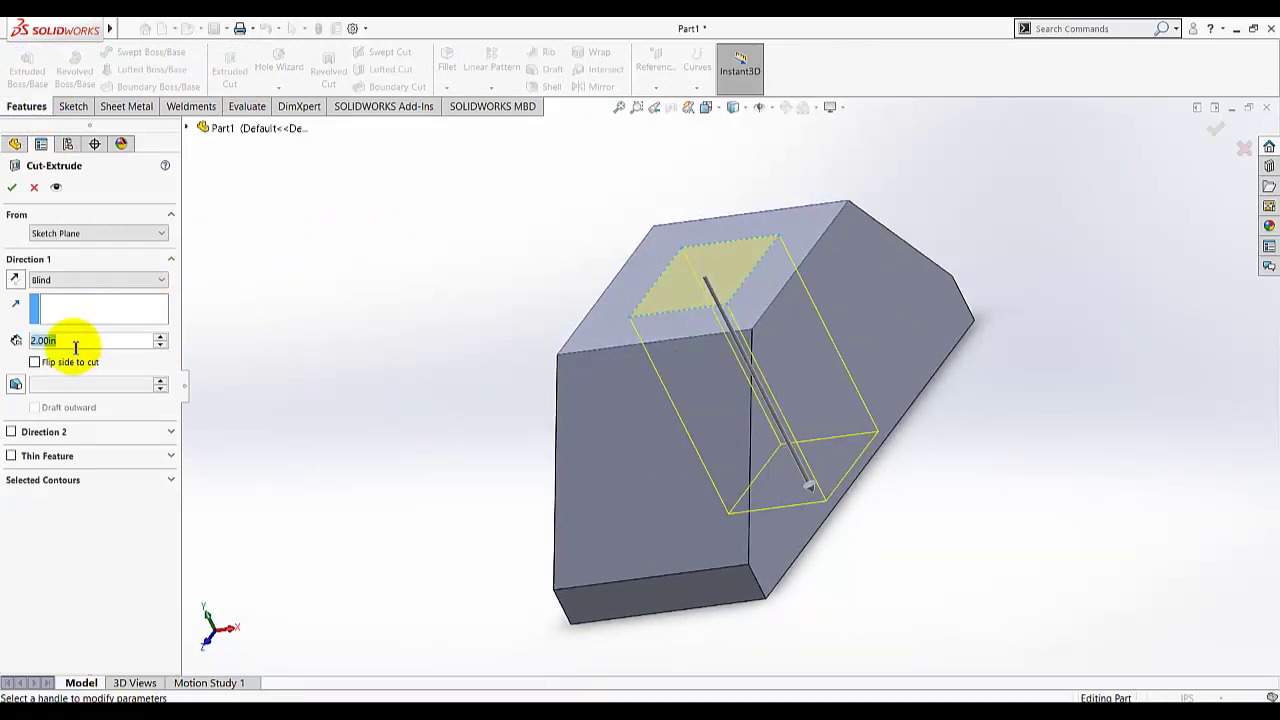
{"action": "type", "text": ".65"}
{"action": "key", "text": "Return"}
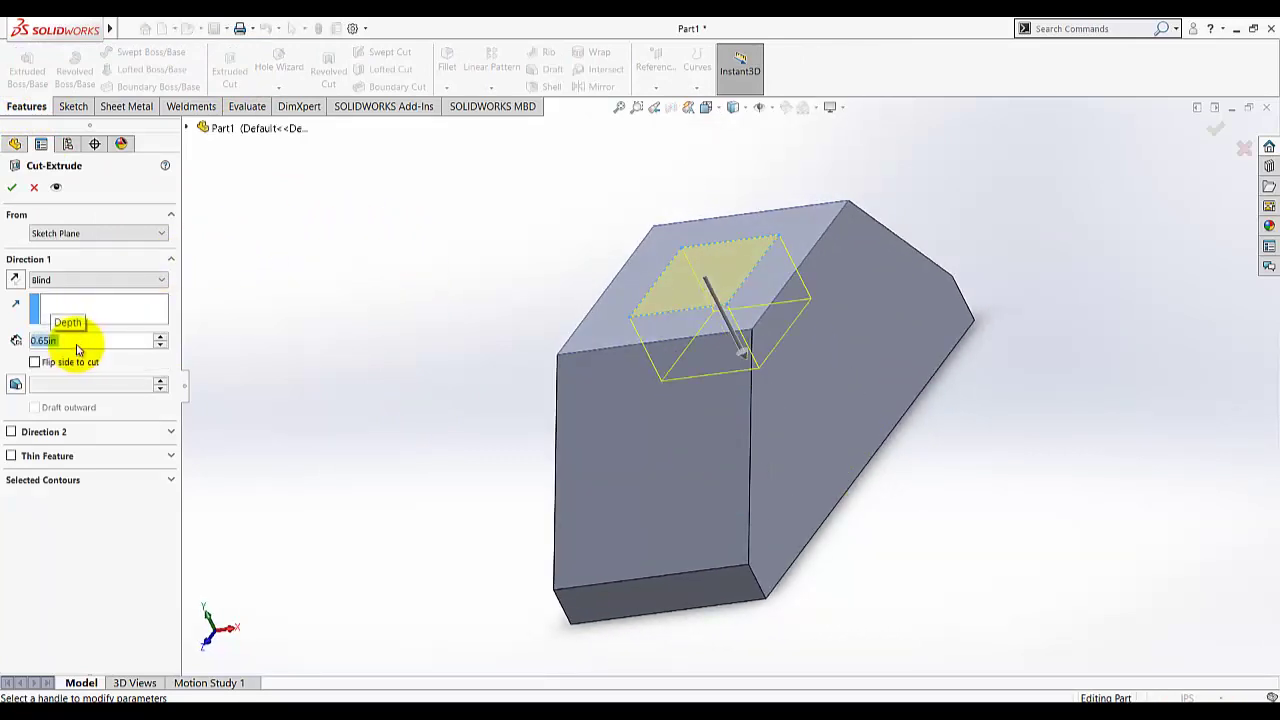
{"action": "mouse_move", "coordinate": [357, 306]}
{"action": "middle_mouse_down"}
{"action": "mouse_move", "coordinate": [480, 323]}
{"action": "mouse_move", "coordinate": [532, 401]}
{"action": "mouse_move", "coordinate": [426, 306]}
{"action": "mouse_move", "coordinate": [323, 494]}
{"action": "mouse_move", "coordinate": [400, 491]}
{"action": "mouse_move", "coordinate": [466, 508]}
{"action": "middle_mouse_up"}
Start a sketch on the sloped face, view it Normal To, and draw a corner rectangle
{"action": "left_click", "coordinate": [73, 106]}
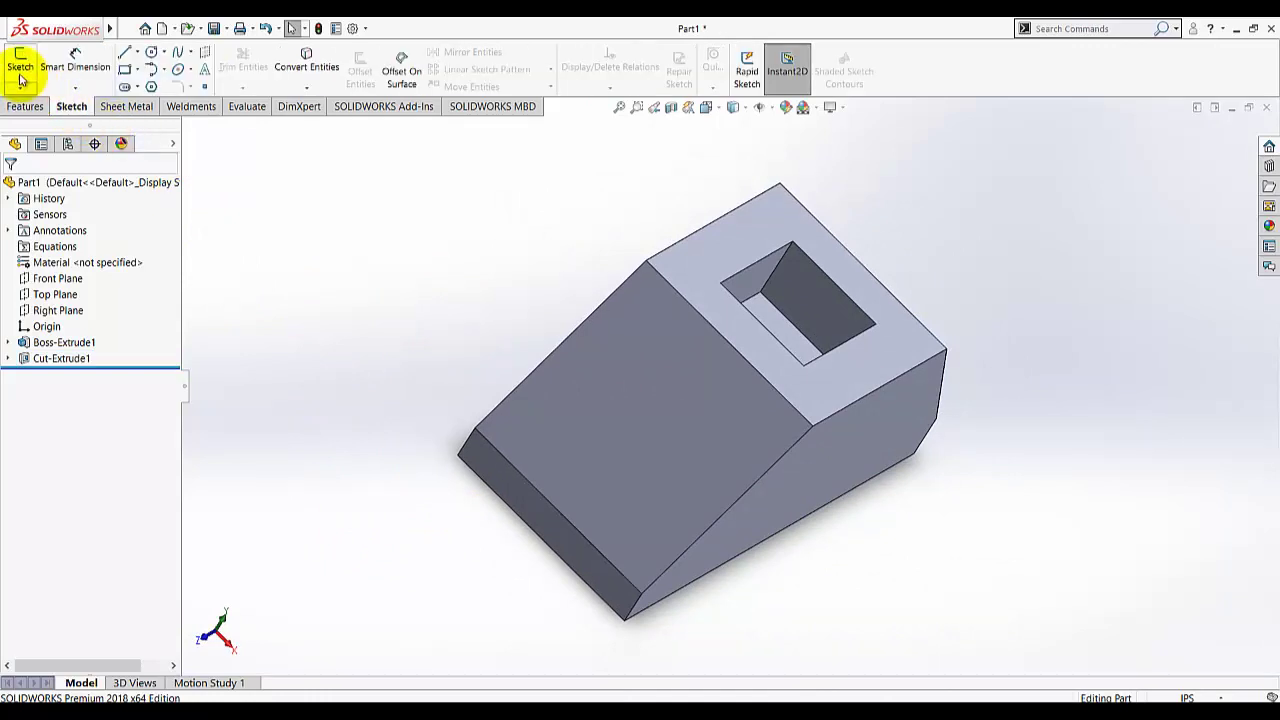
{"action": "left_click", "coordinate": [20, 62]}
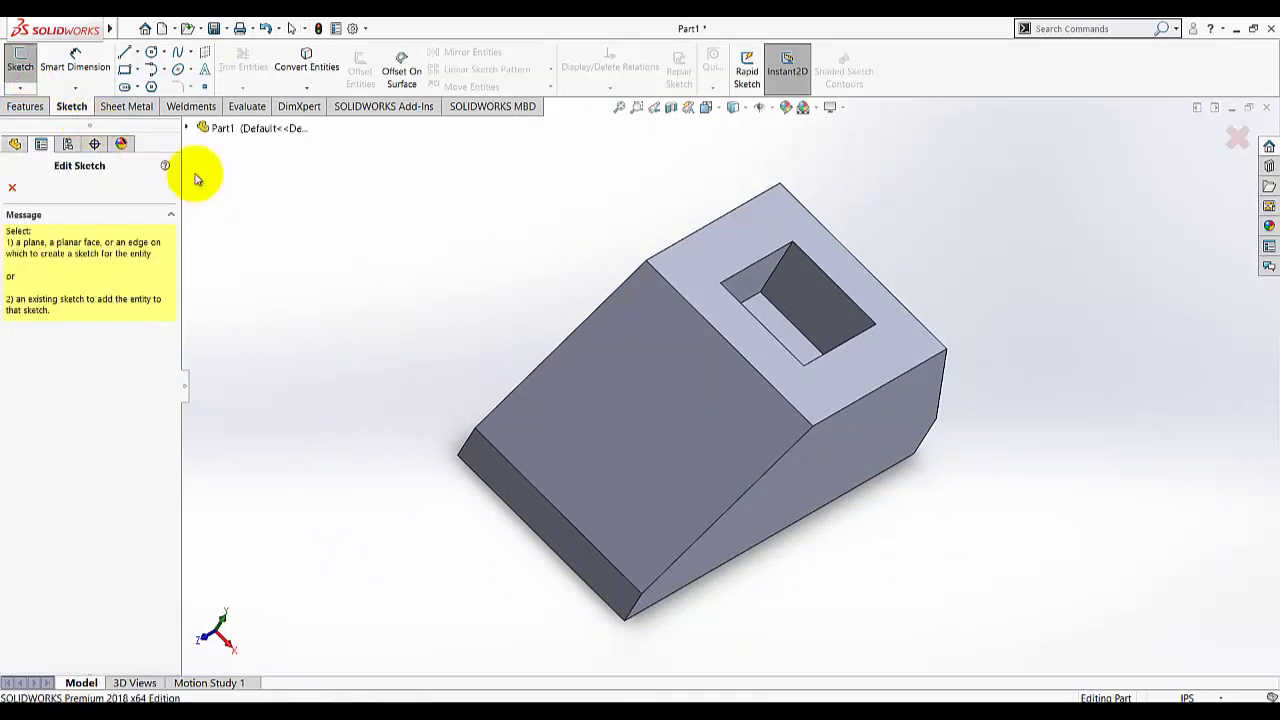
{"action": "left_click", "coordinate": [645, 384]}
{"action": "left_click", "coordinate": [706, 107]}
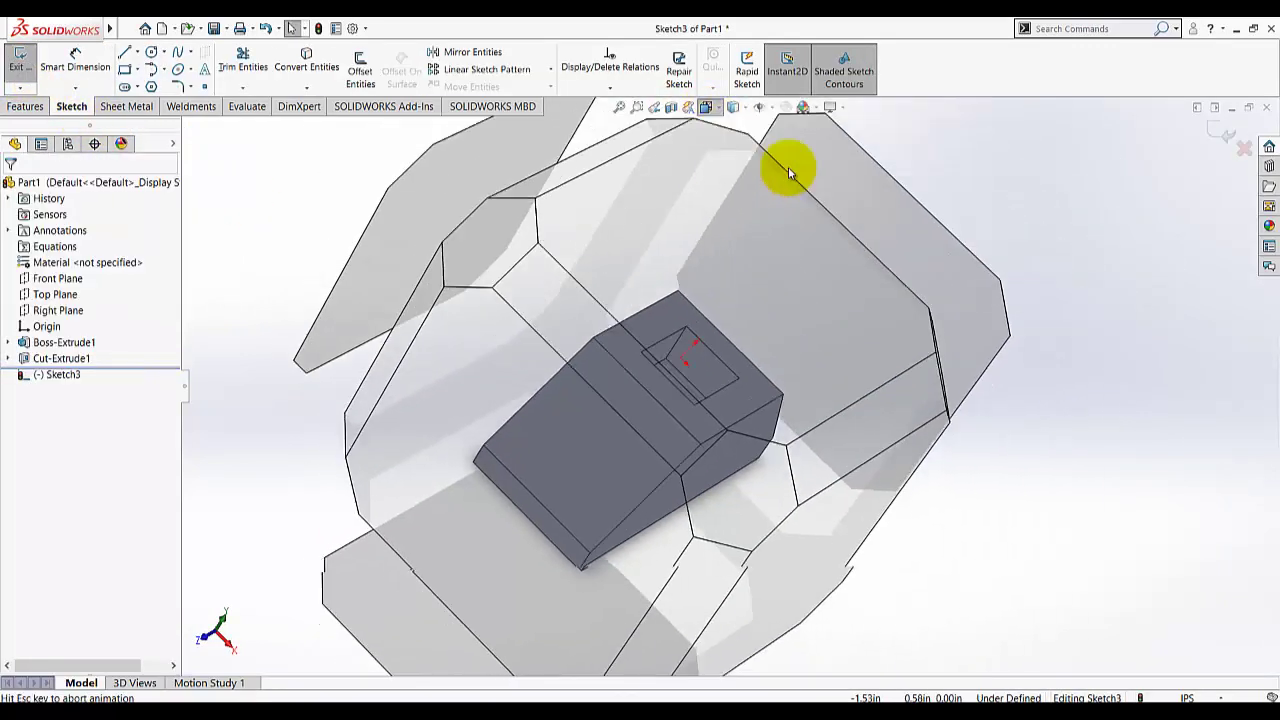
{"action": "left_click", "coordinate": [782, 181]}
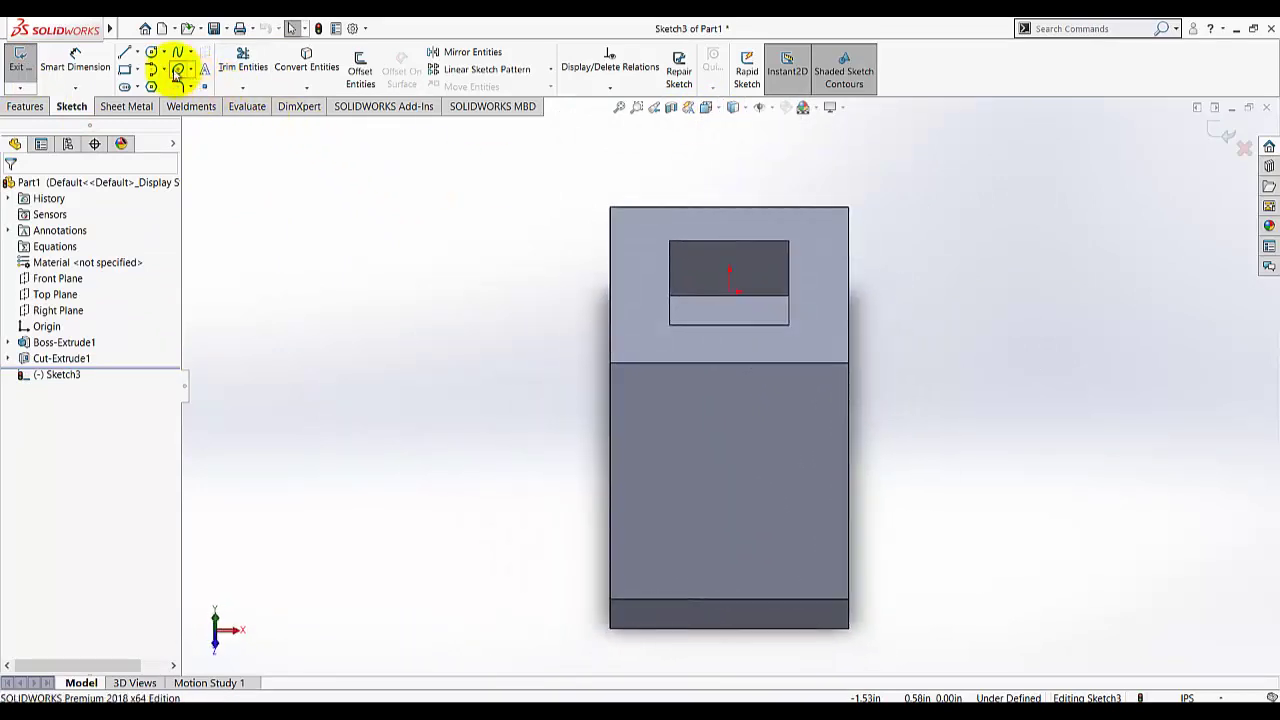
{"action": "left_click", "coordinate": [140, 68]}
{"action": "left_click", "coordinate": [125, 87]}
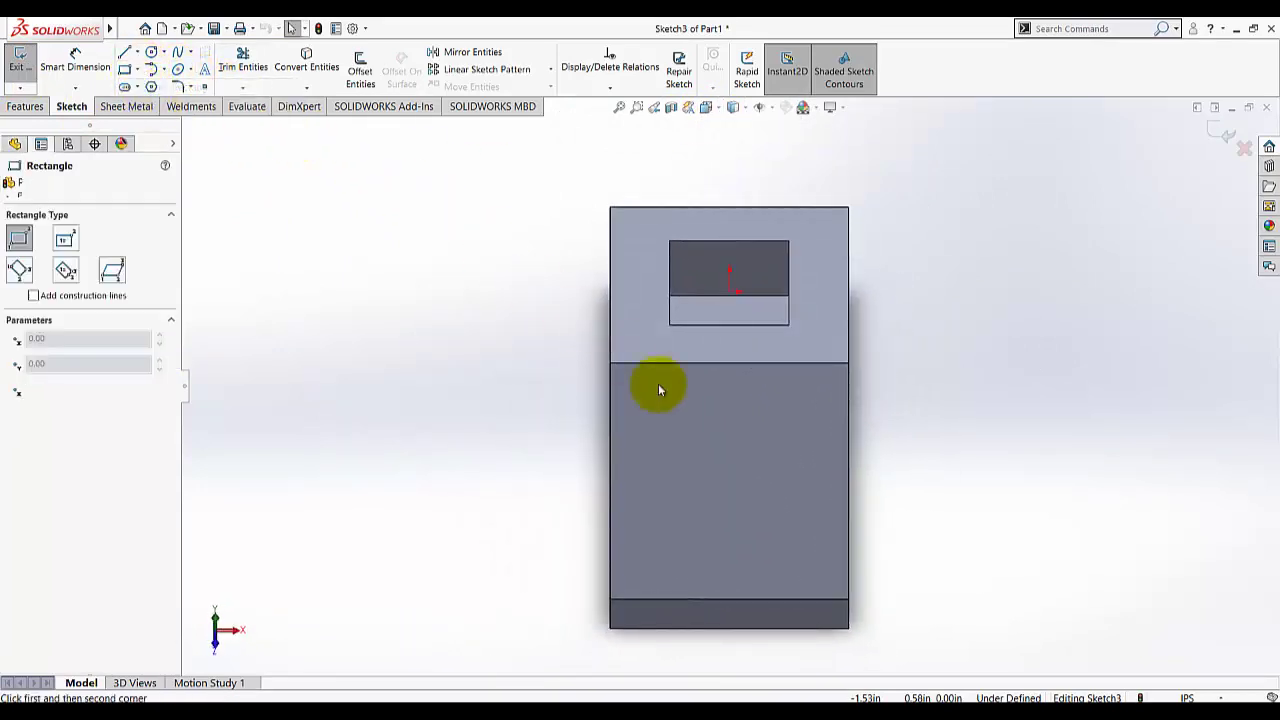
{"action": "left_click", "coordinate": [665, 414]}
{"action": "left_click", "coordinate": [787, 532]}
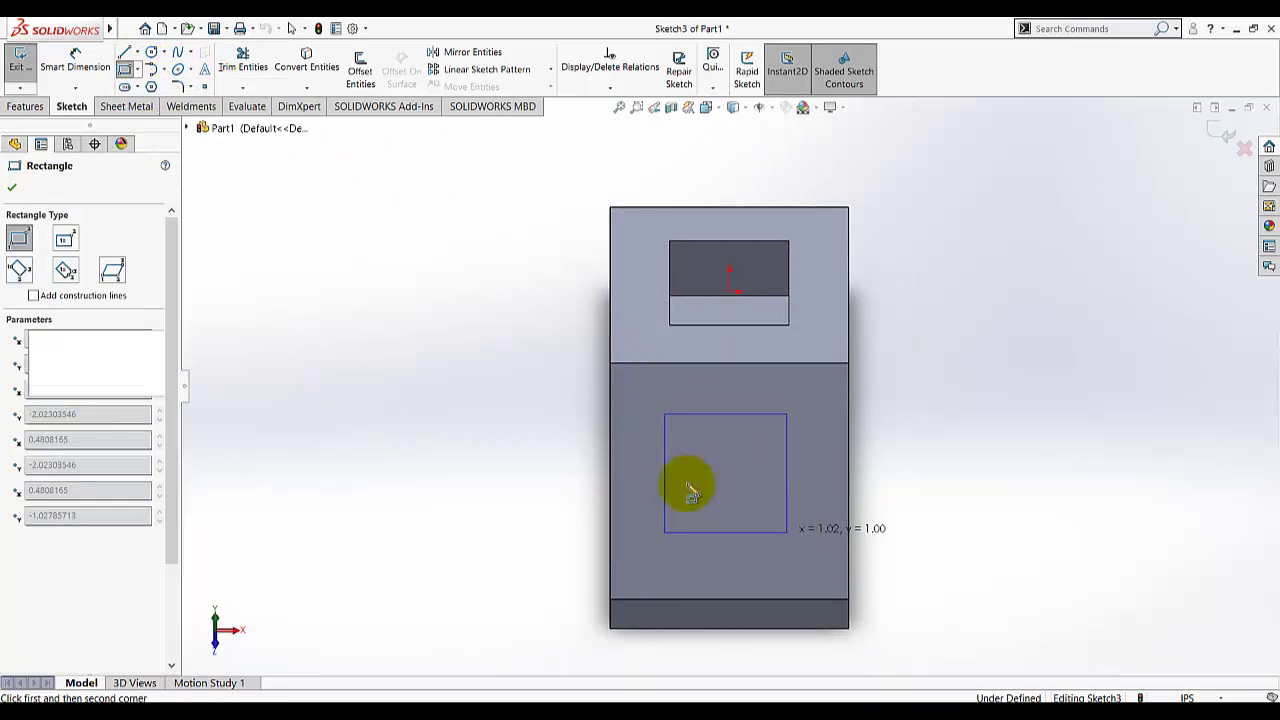
Dimension the rectangle 1.50 in wide and 1.00 in high
{"action": "left_click", "coordinate": [85, 64]}
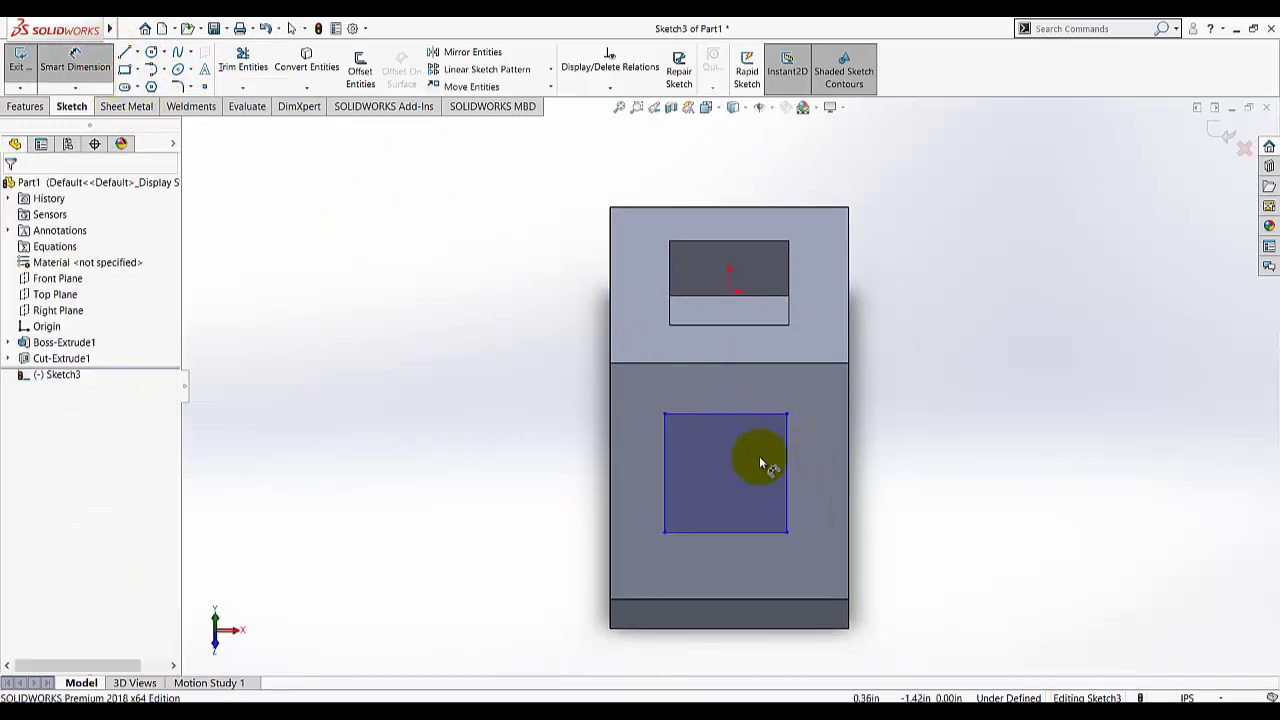
{"action": "left_click", "coordinate": [729, 420]}
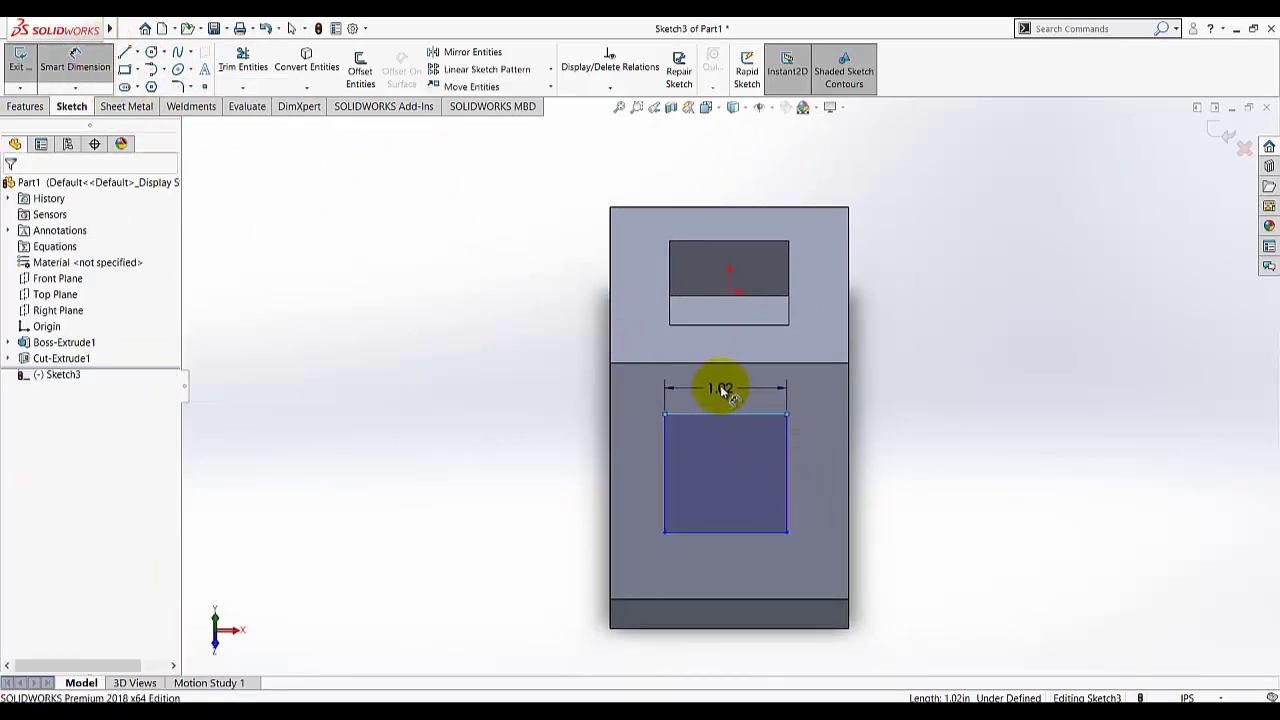
{"action": "left_click", "coordinate": [722, 392]}
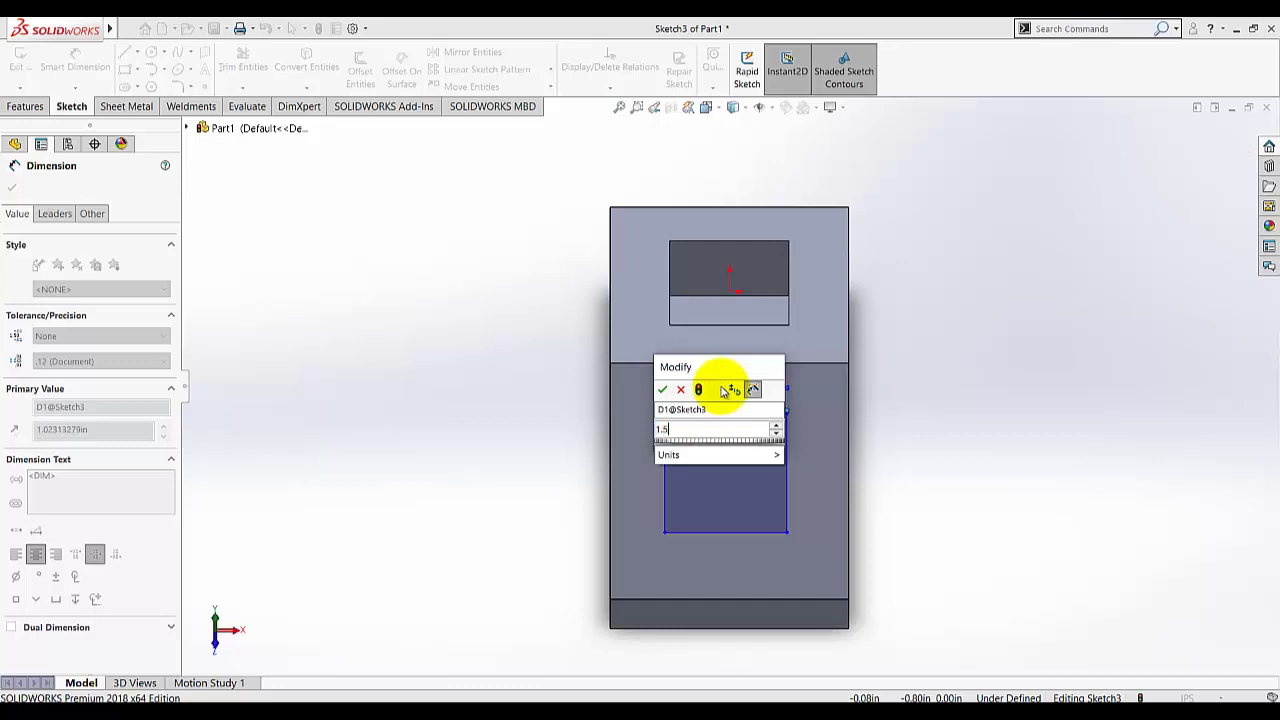
{"action": "type", "text": "1.5"}
{"action": "key", "text": "Return"}
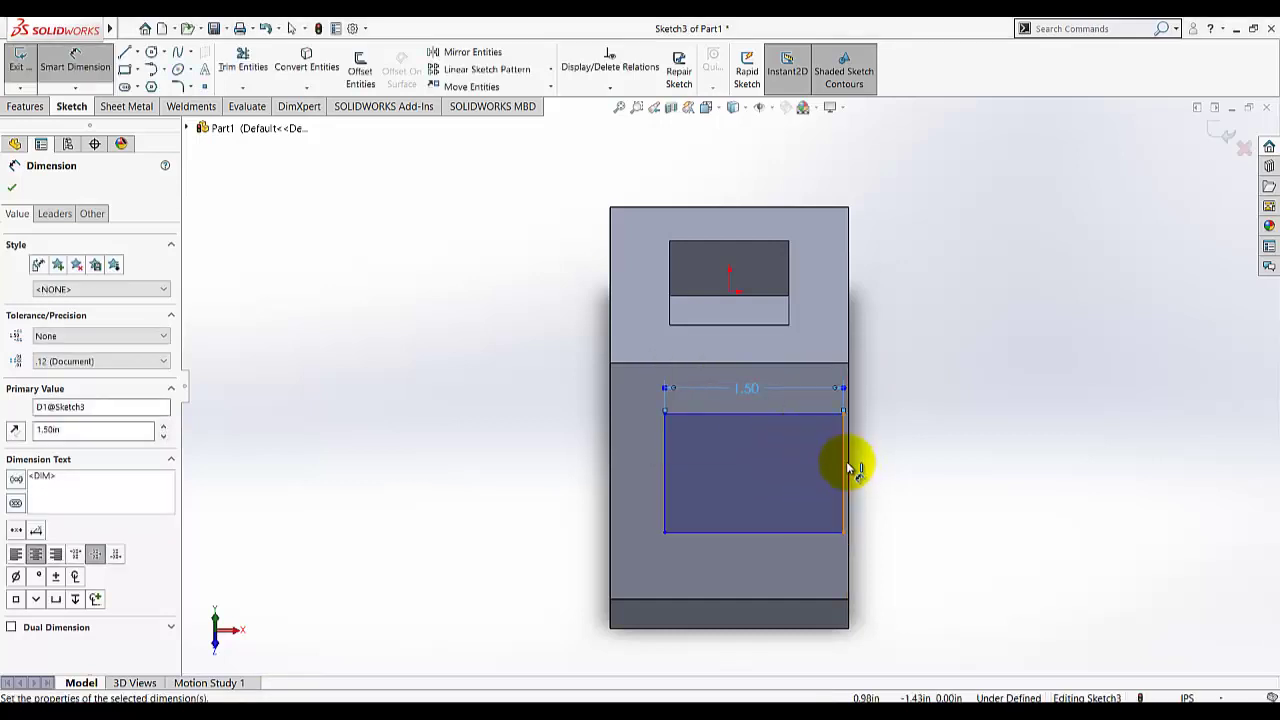
{"action": "left_click", "coordinate": [865, 470]}
{"action": "left_click", "coordinate": [903, 471]}
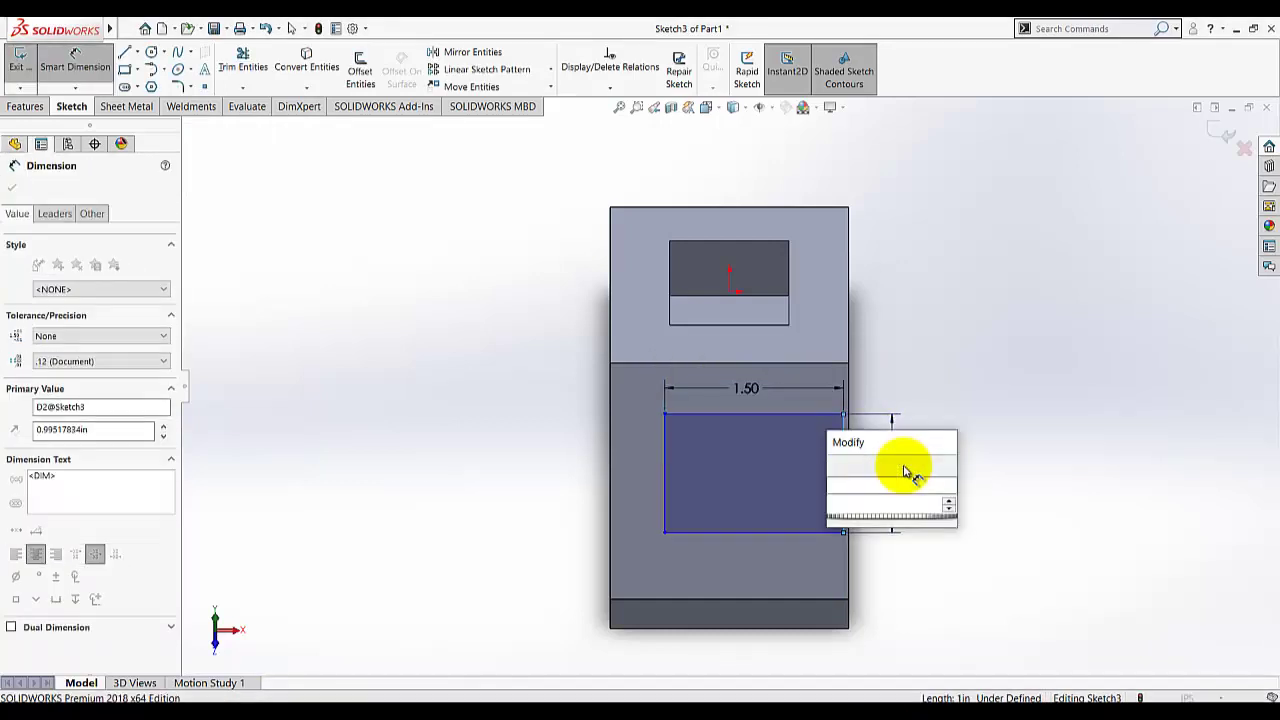
{"action": "key", "text": "Return"}
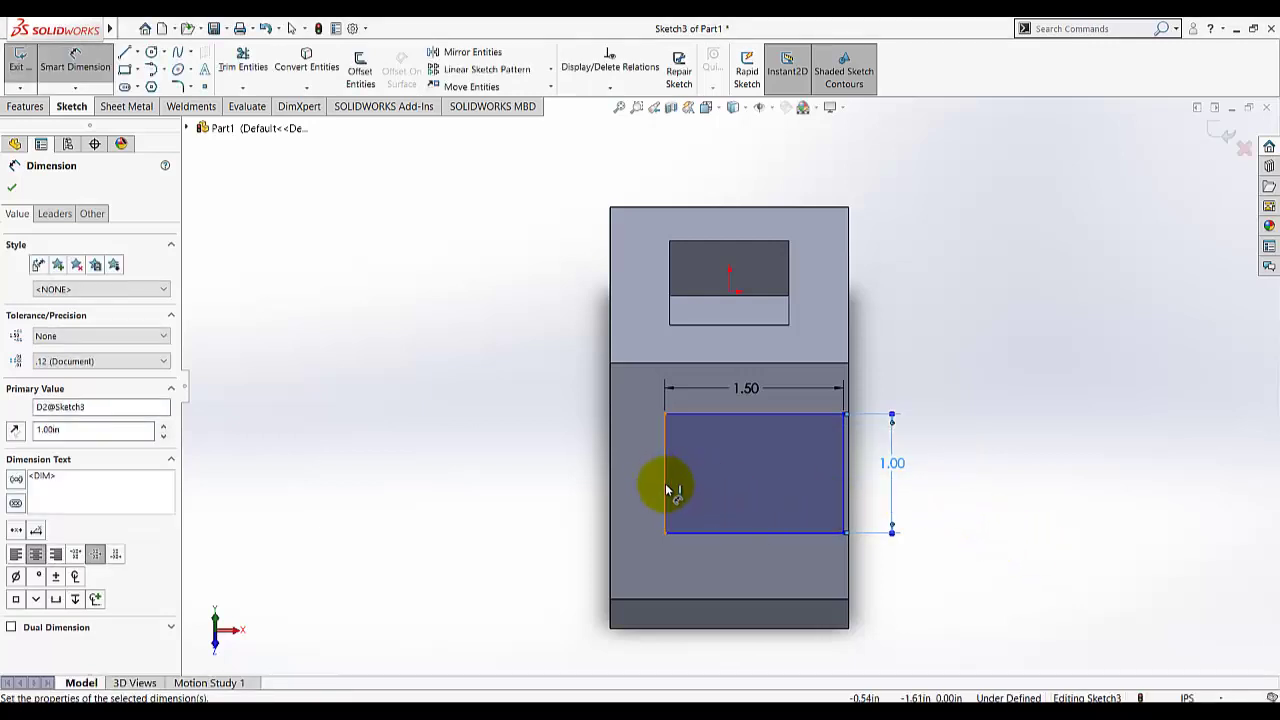
Offset the rectangle 0.25 in from the face's left edge and 0.25 in from its bottom edge
{"action": "left_click", "coordinate": [632, 490]}
{"action": "left_click", "coordinate": [609, 486]}
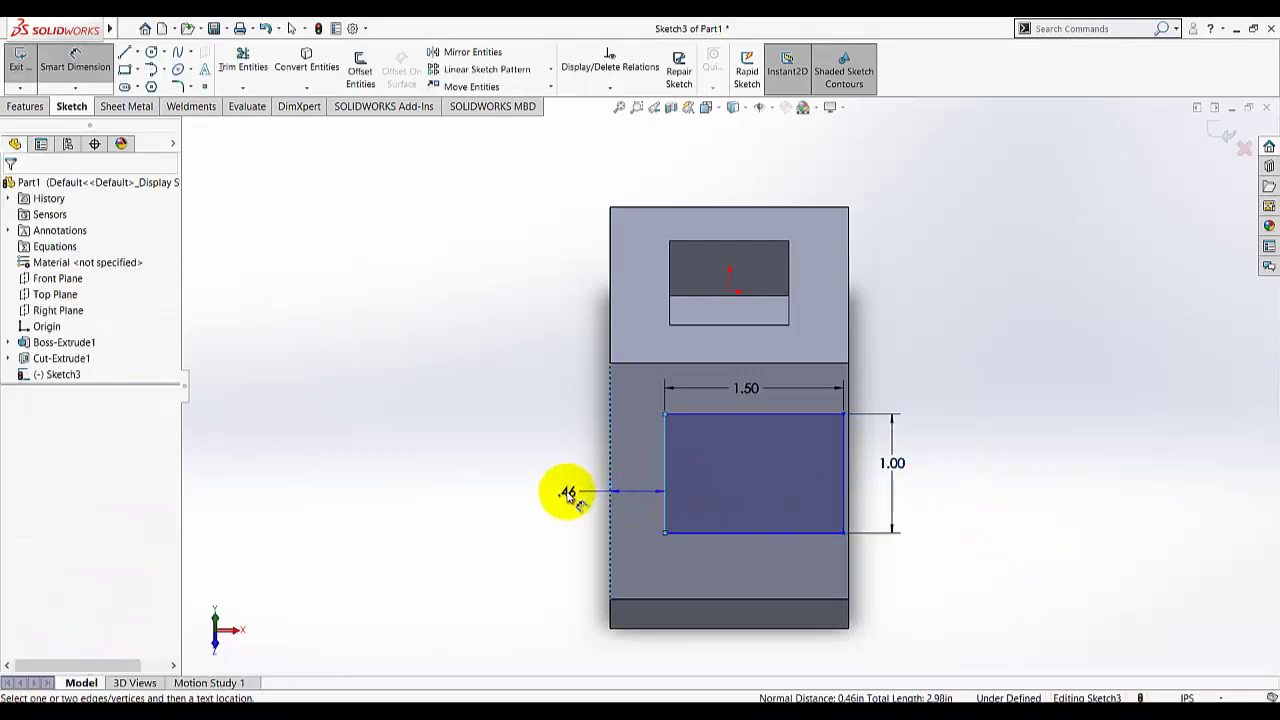
{"action": "left_click", "coordinate": [568, 492]}
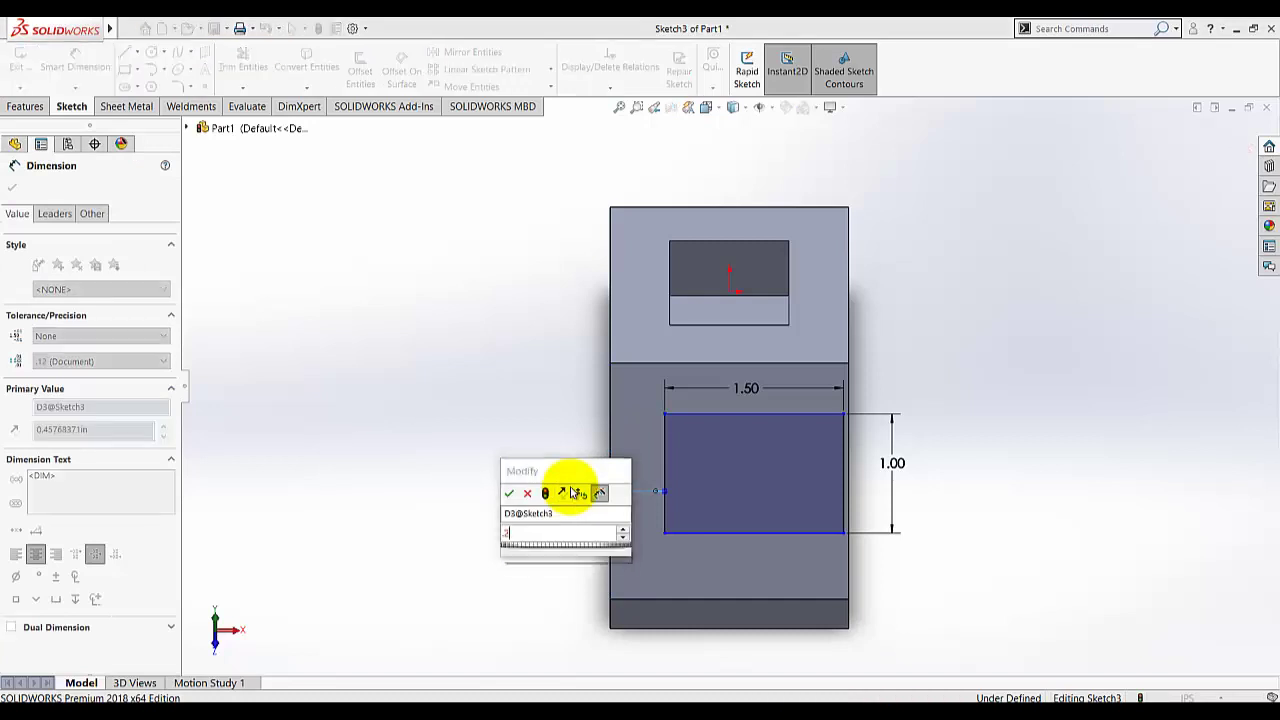
{"action": "type", "text": ".25"}
{"action": "key", "text": "Return"}
{"action": "key", "text": "Escape"}
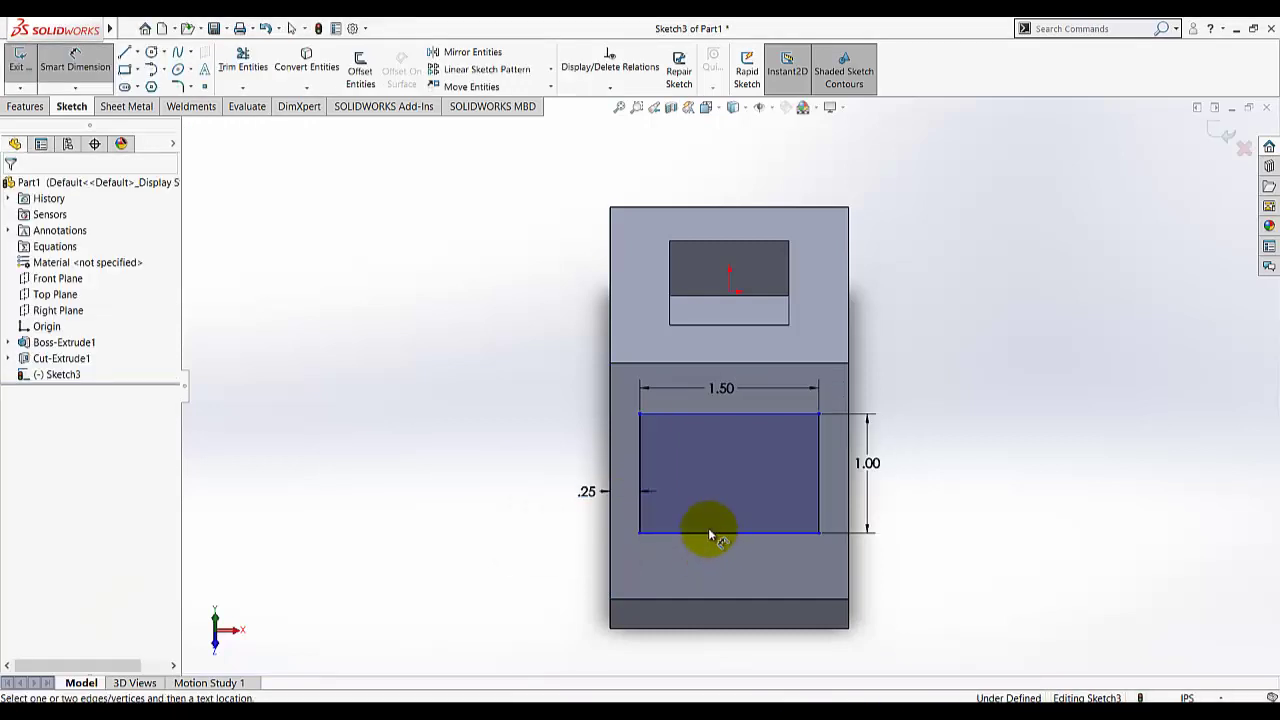
{"action": "left_click", "coordinate": [693, 598]}
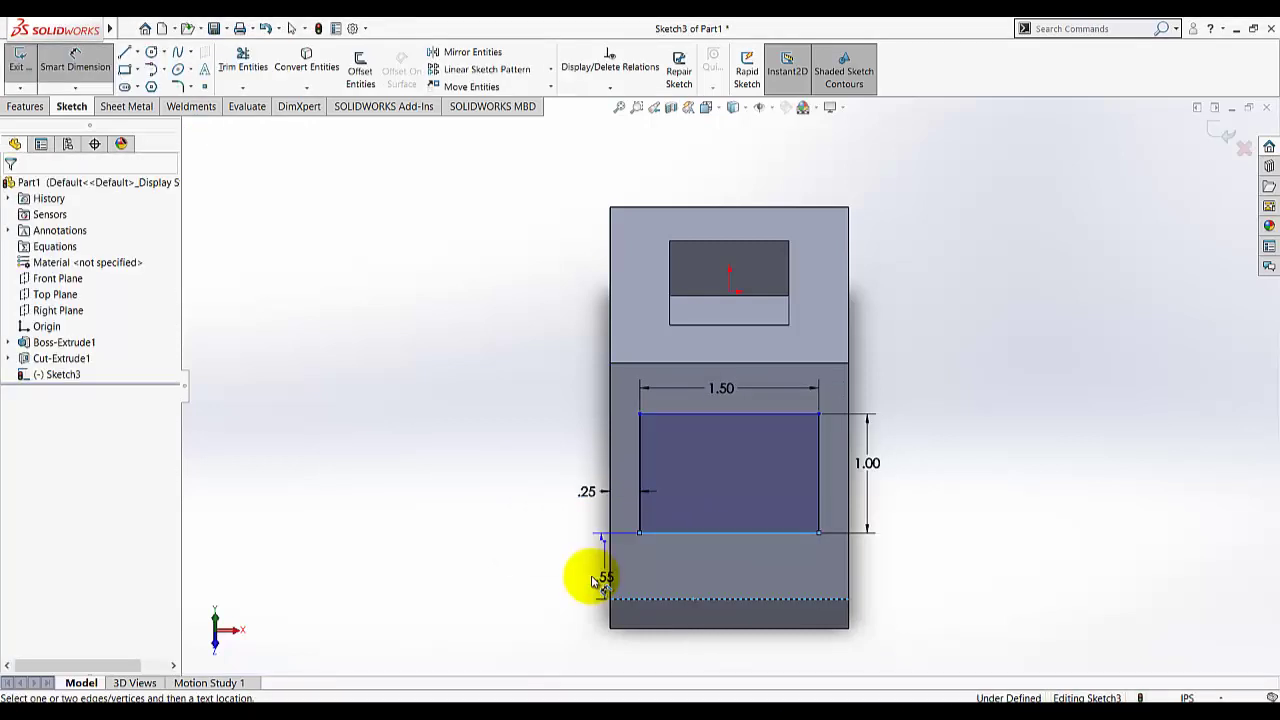
{"action": "left_click", "coordinate": [548, 565]}
{"action": "type", "text": ".25"}
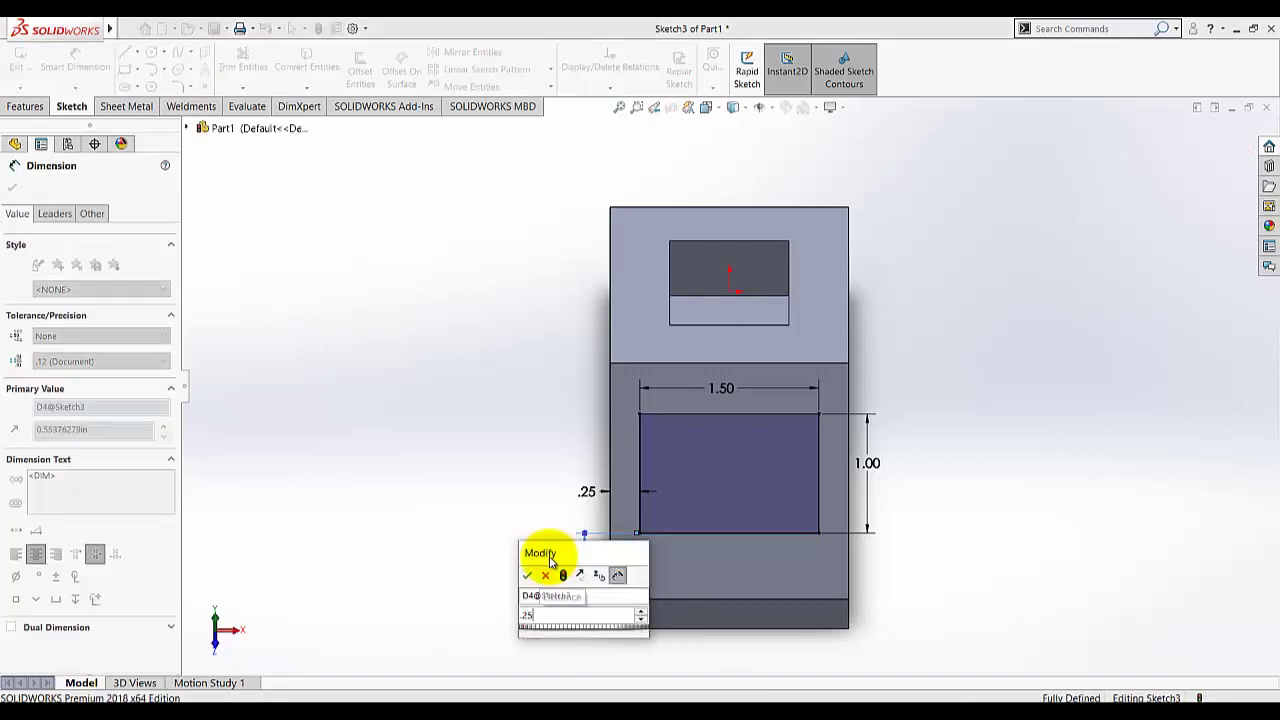
{"action": "key", "text": "Return"}
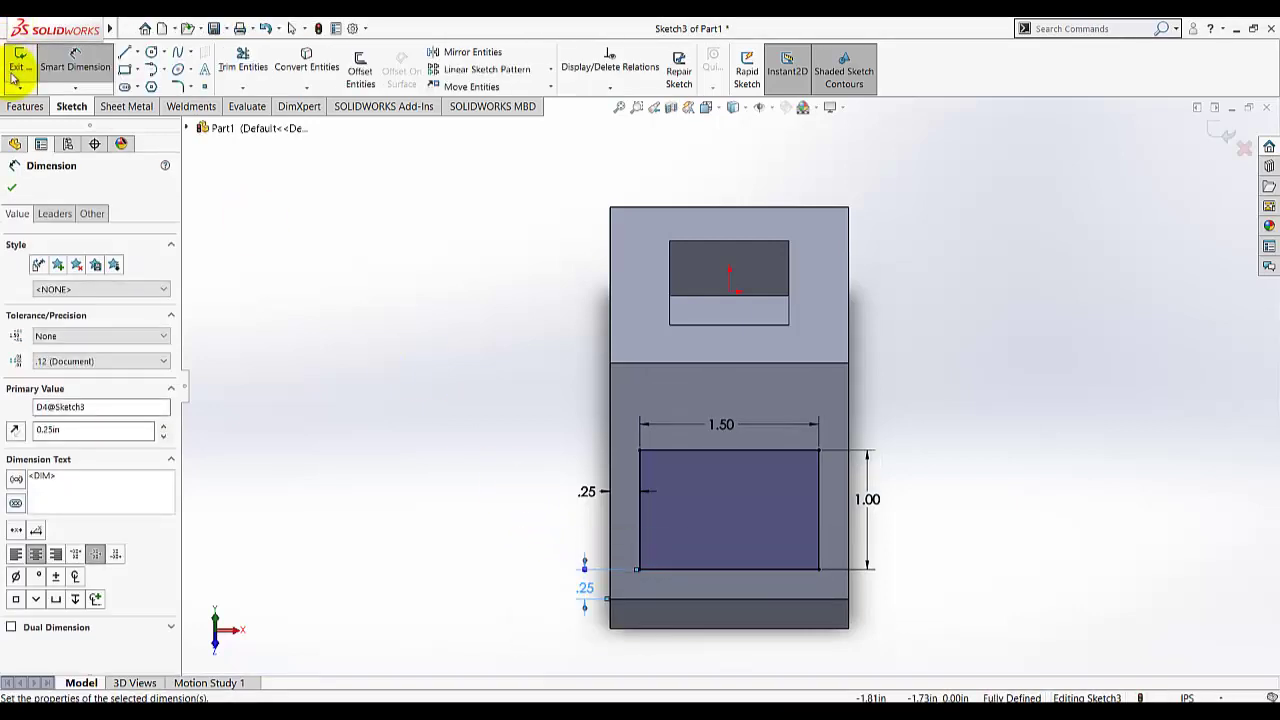
Exit the rectangle sketch and return the model to an isometric view
{"action": "left_click", "coordinate": [16, 66]}
{"action": "mouse_move", "coordinate": [480, 477]}
{"action": "middle_mouse_down"}
{"action": "mouse_move", "coordinate": [443, 386]}
{"action": "mouse_move", "coordinate": [327, 429]}
{"action": "mouse_move", "coordinate": [486, 491]}
{"action": "mouse_move", "coordinate": [383, 491]}
{"action": "mouse_move", "coordinate": [400, 480]}
{"action": "middle_mouse_up"}
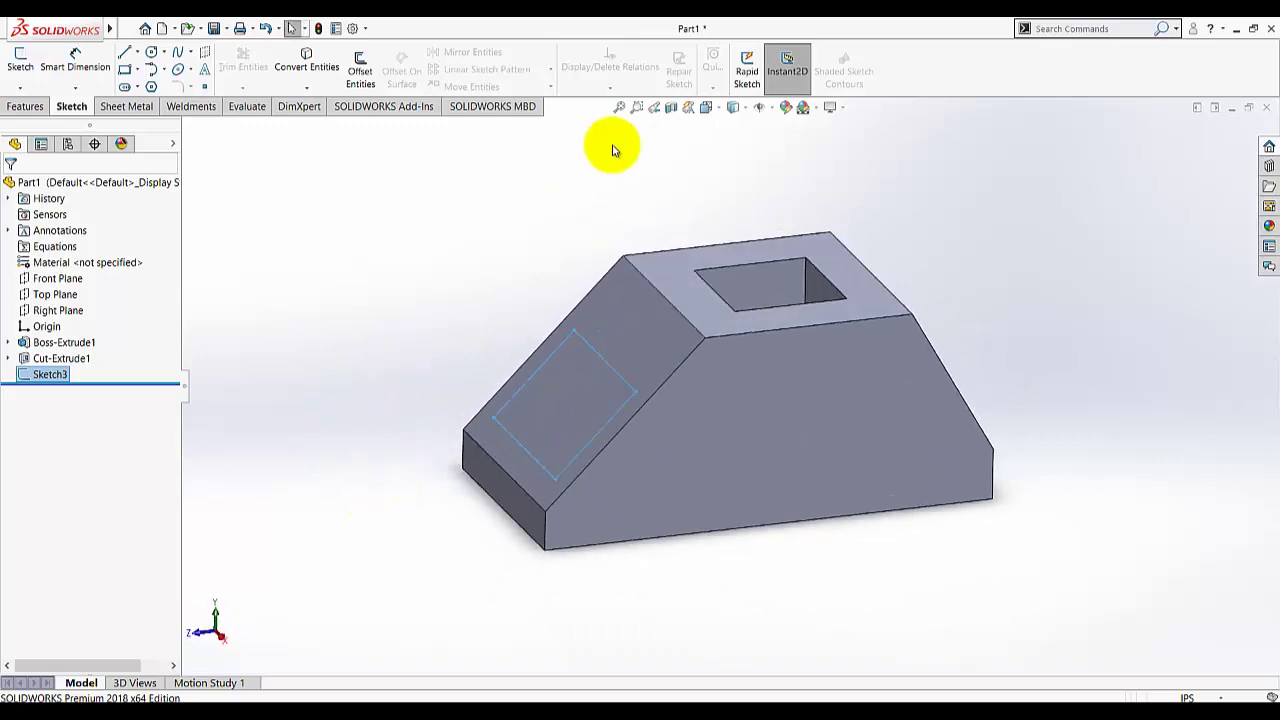
{"action": "left_click", "coordinate": [705, 107]}
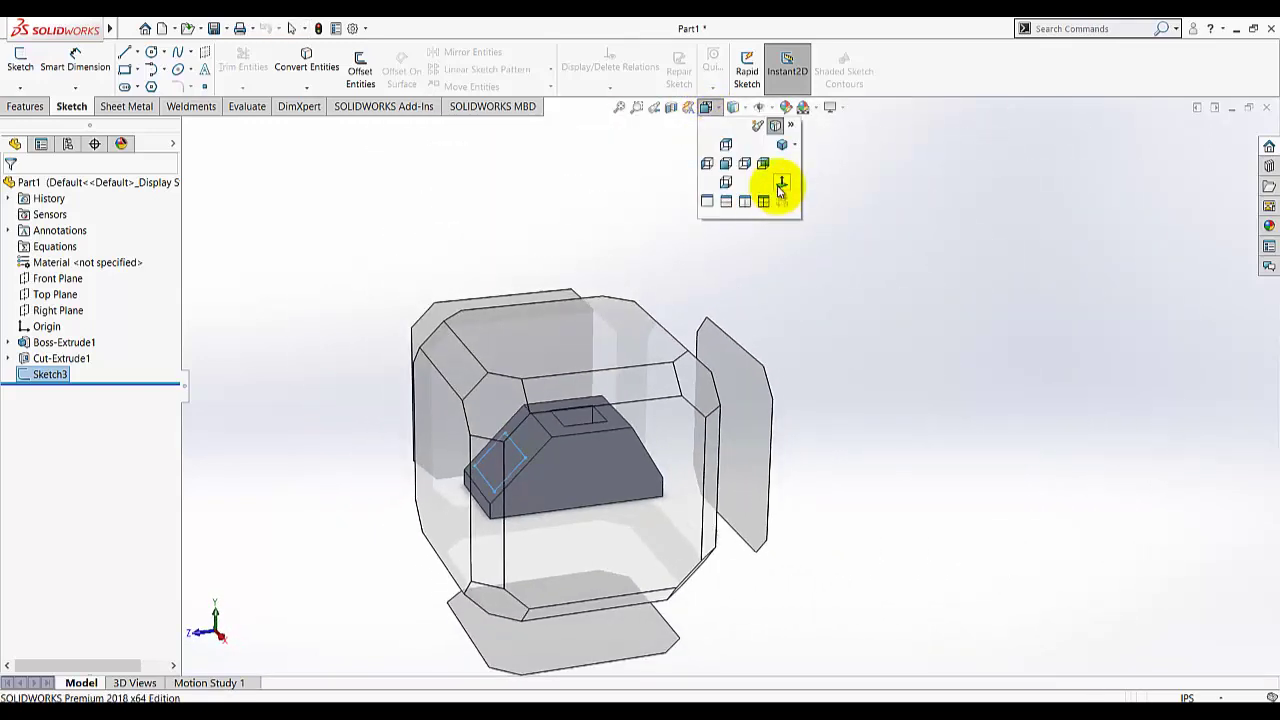
{"action": "left_click", "coordinate": [781, 148]}
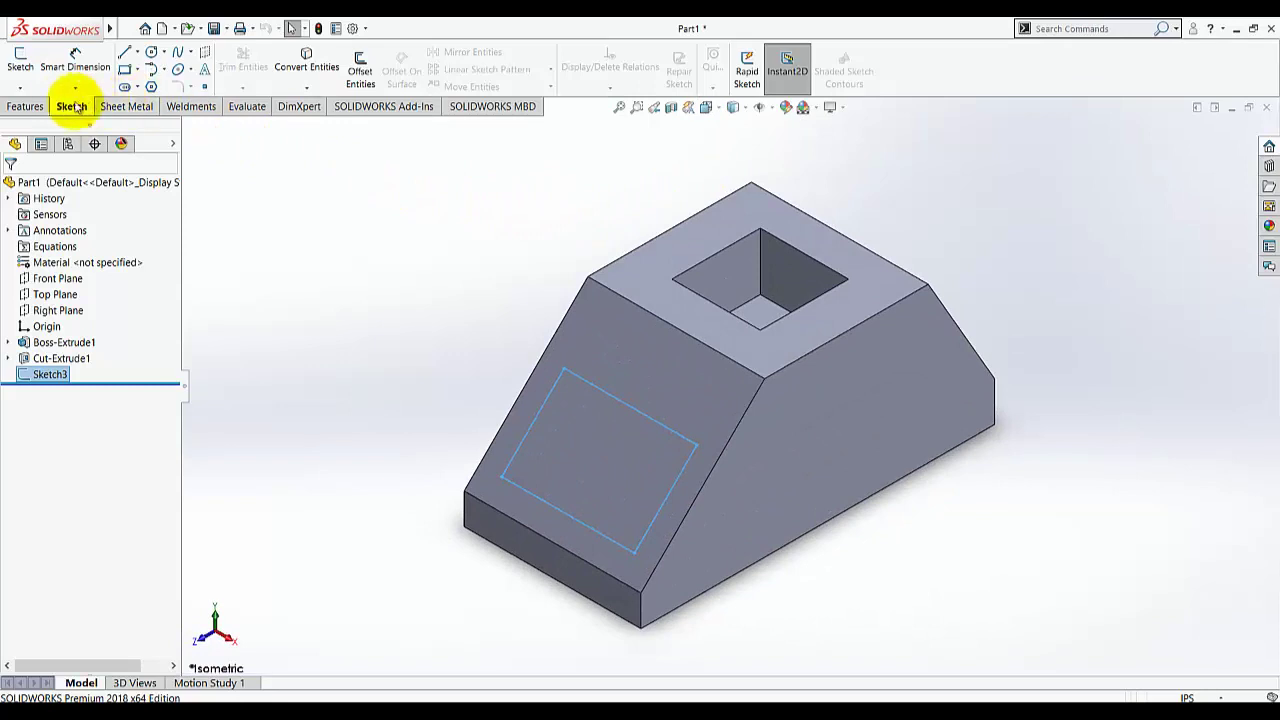
Extruded Cut the sloped-face rectangle Through All
{"action": "left_click", "coordinate": [43, 108]}
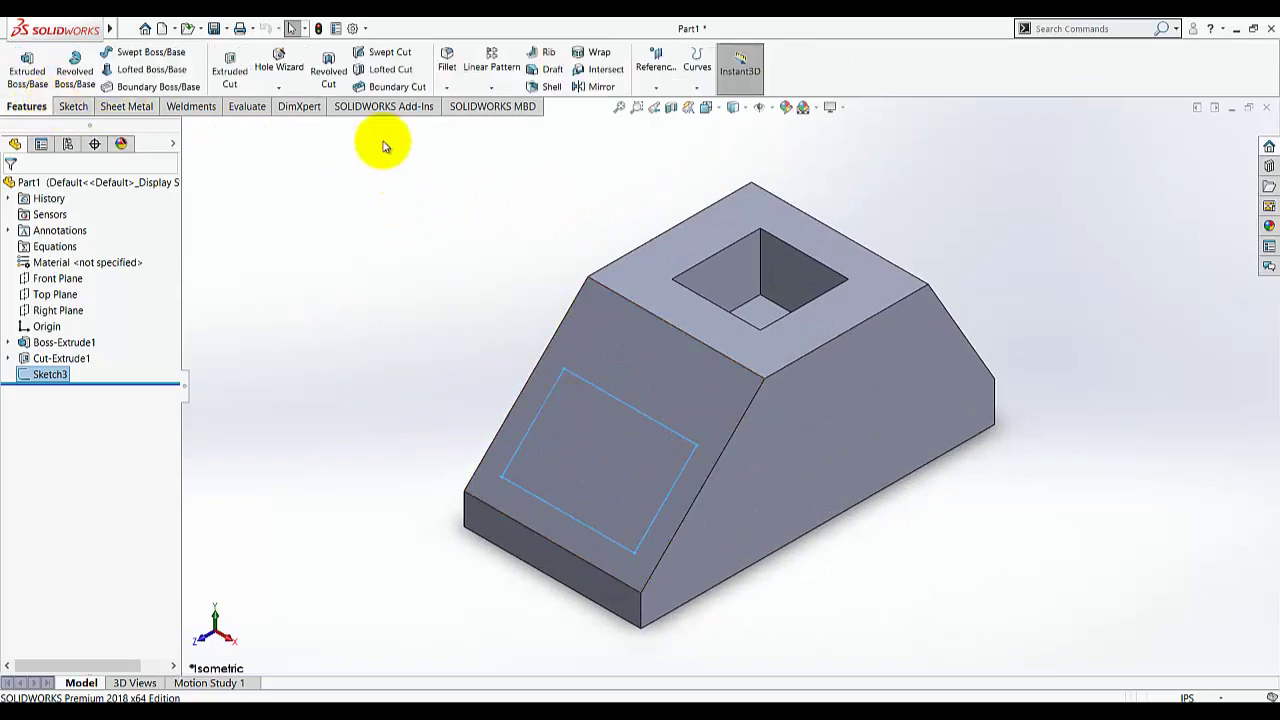
{"action": "left_click", "coordinate": [245, 82]}
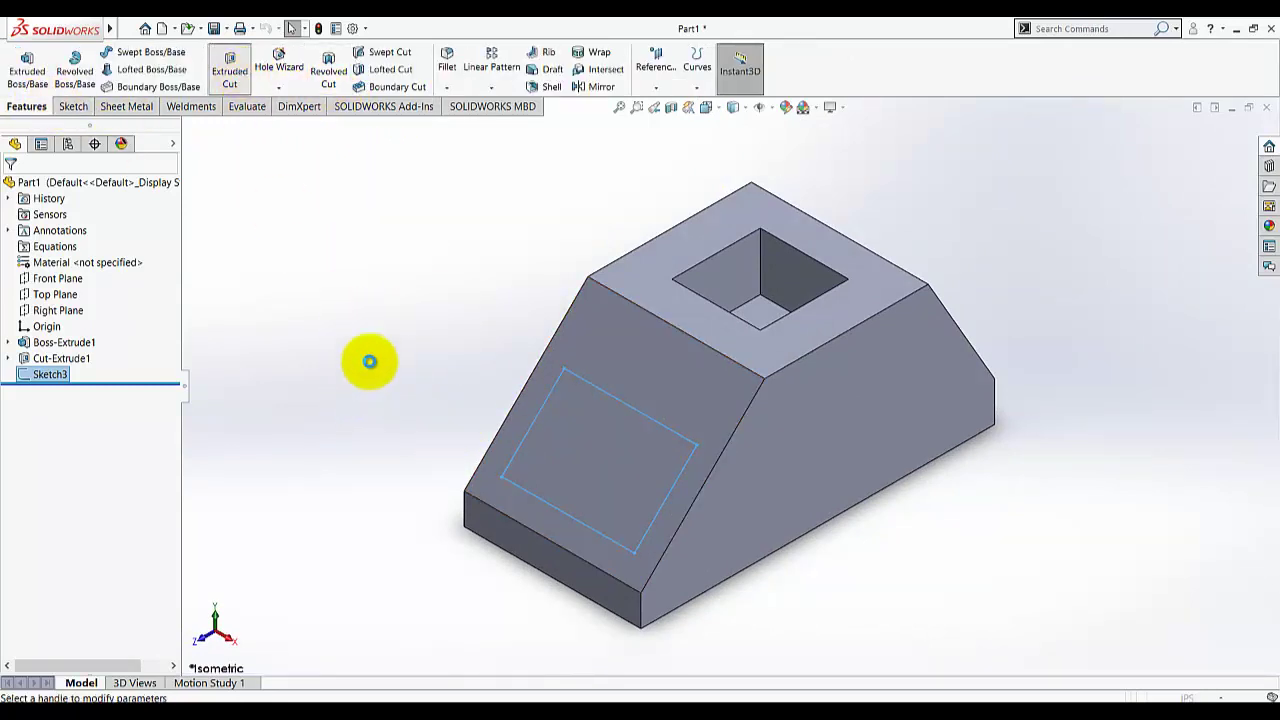
{"action": "left_click", "coordinate": [87, 283]}
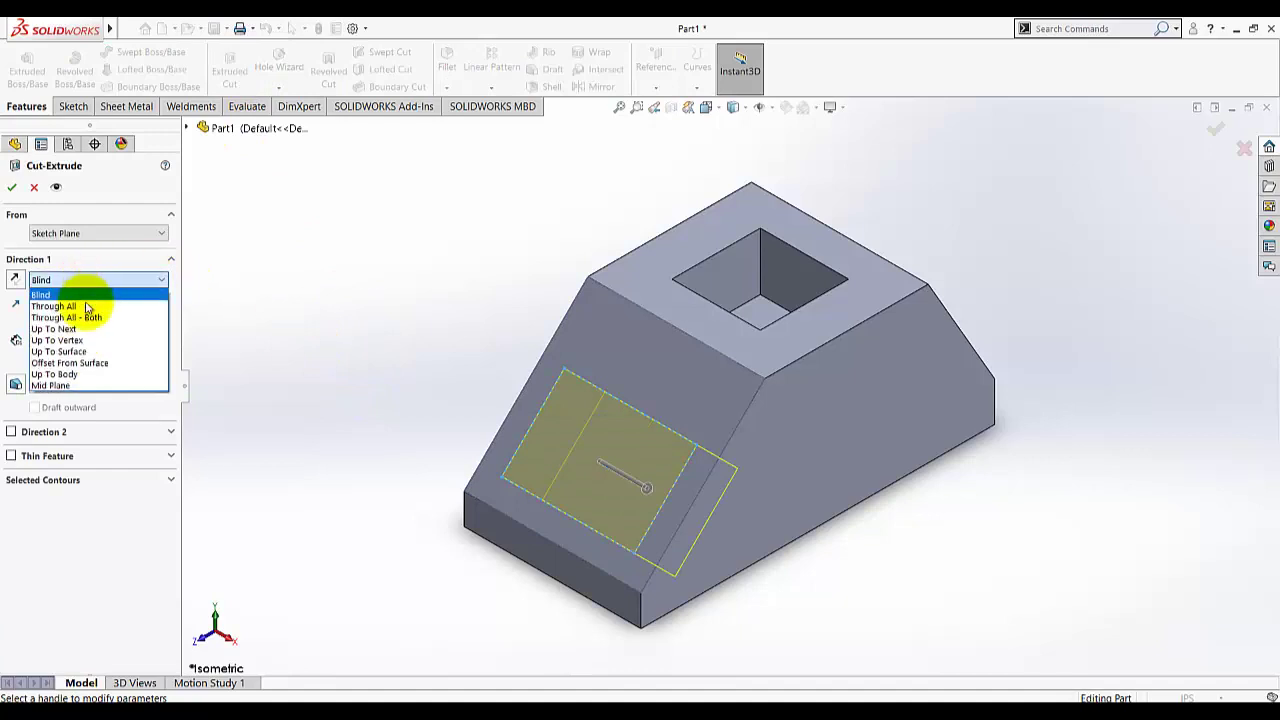
{"action": "left_click", "coordinate": [58, 306]}
{"action": "left_click", "coordinate": [12, 189]}
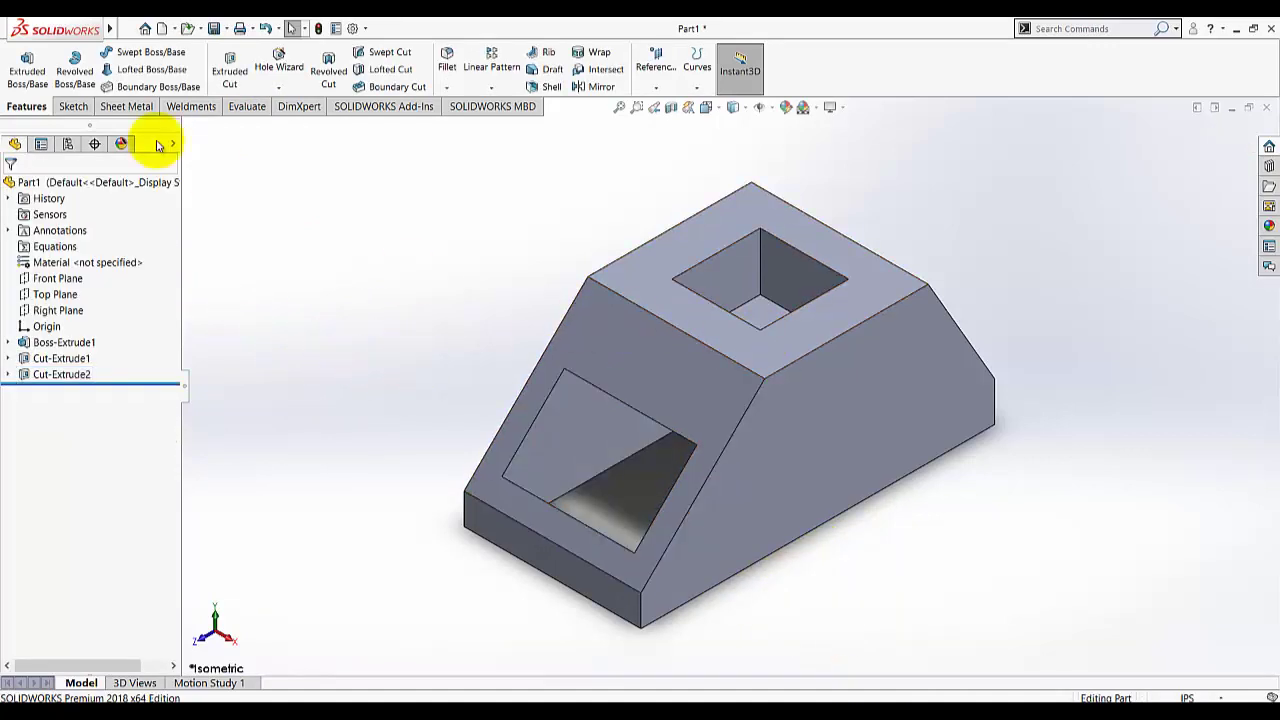
Start a sketch on the block's side face, view it normal, and draw a circle near its lower right
{"action": "left_click", "coordinate": [73, 106]}
{"action": "left_click", "coordinate": [20, 62]}
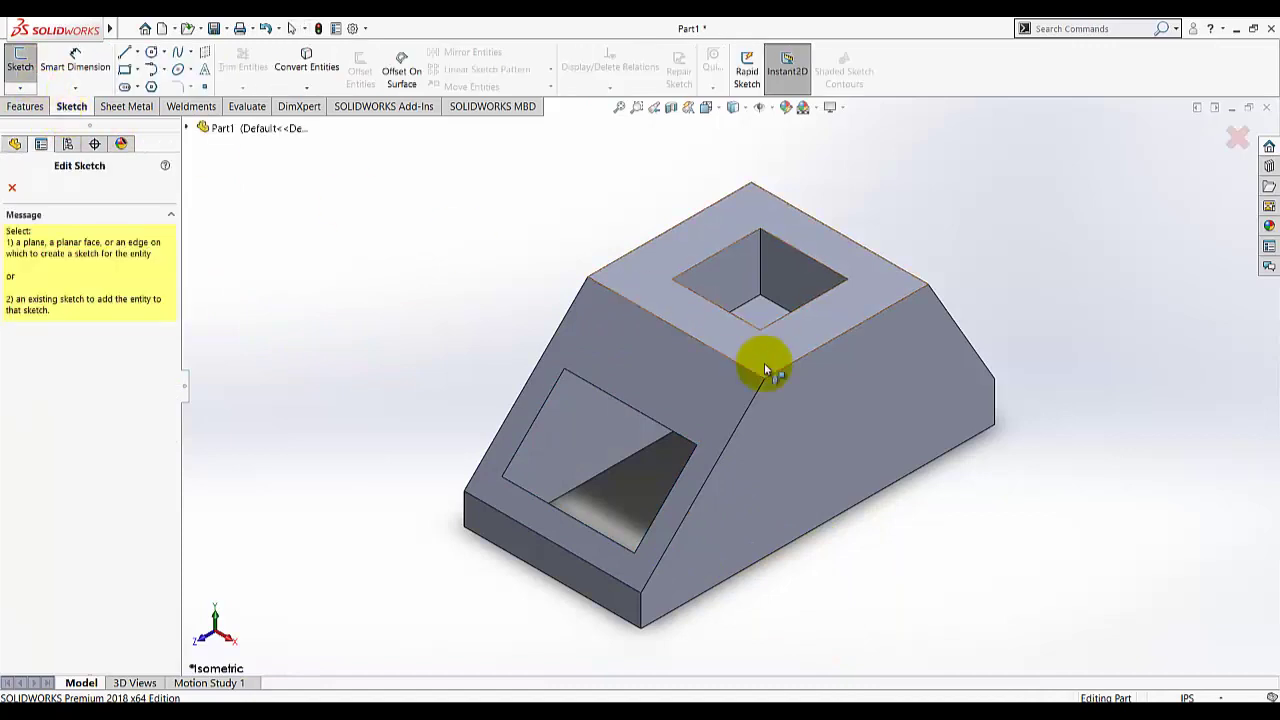
{"action": "left_click", "coordinate": [919, 390]}
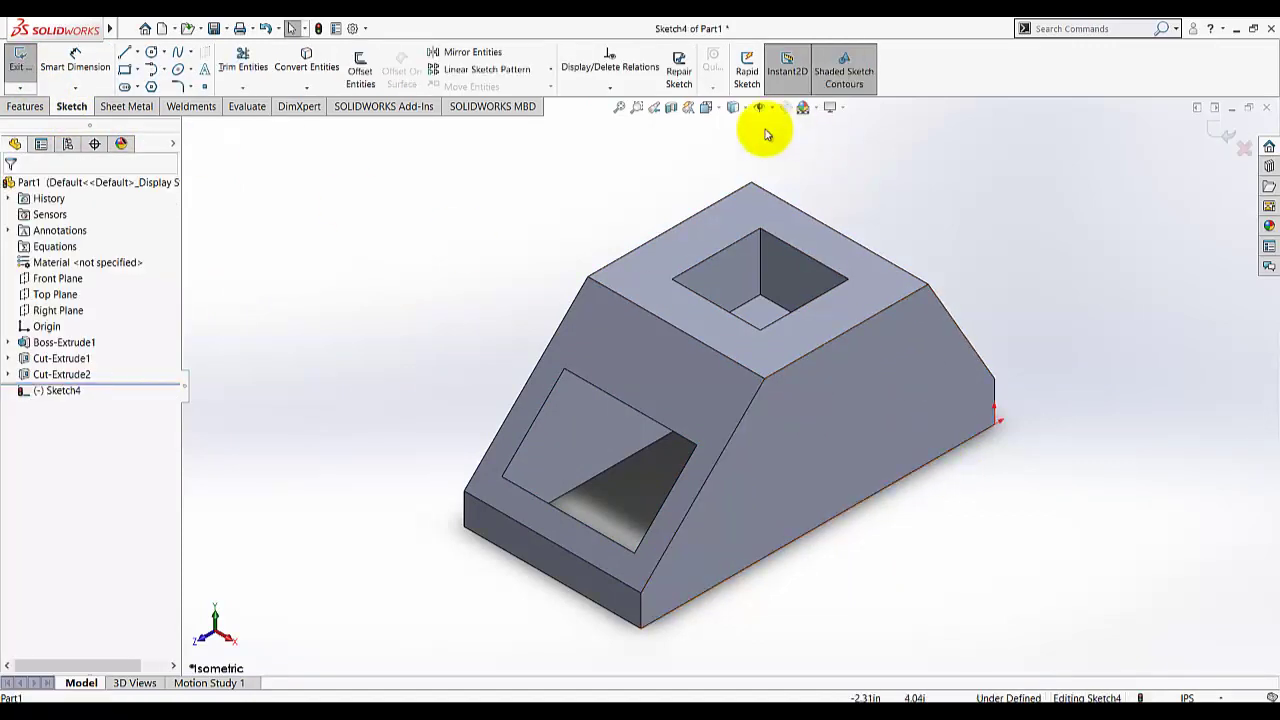
{"action": "left_click", "coordinate": [714, 112]}
{"action": "left_click", "coordinate": [779, 188]}
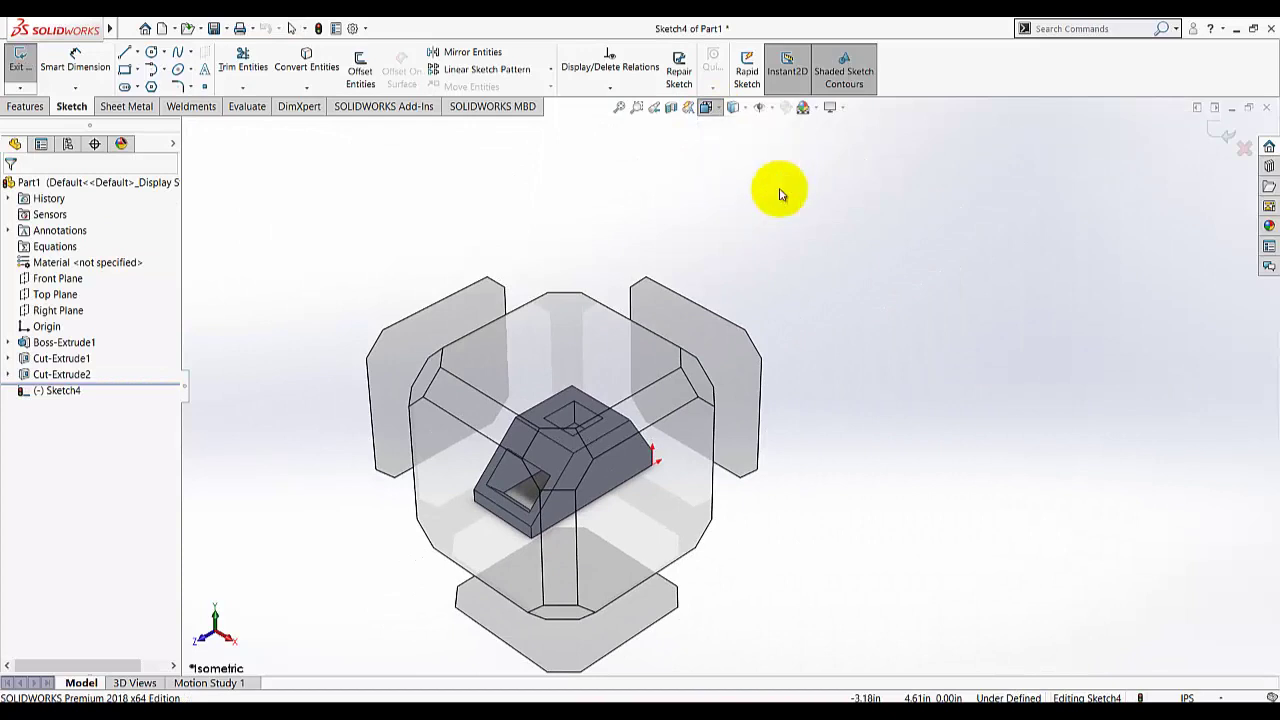
{"action": "left_click", "coordinate": [180, 68]}
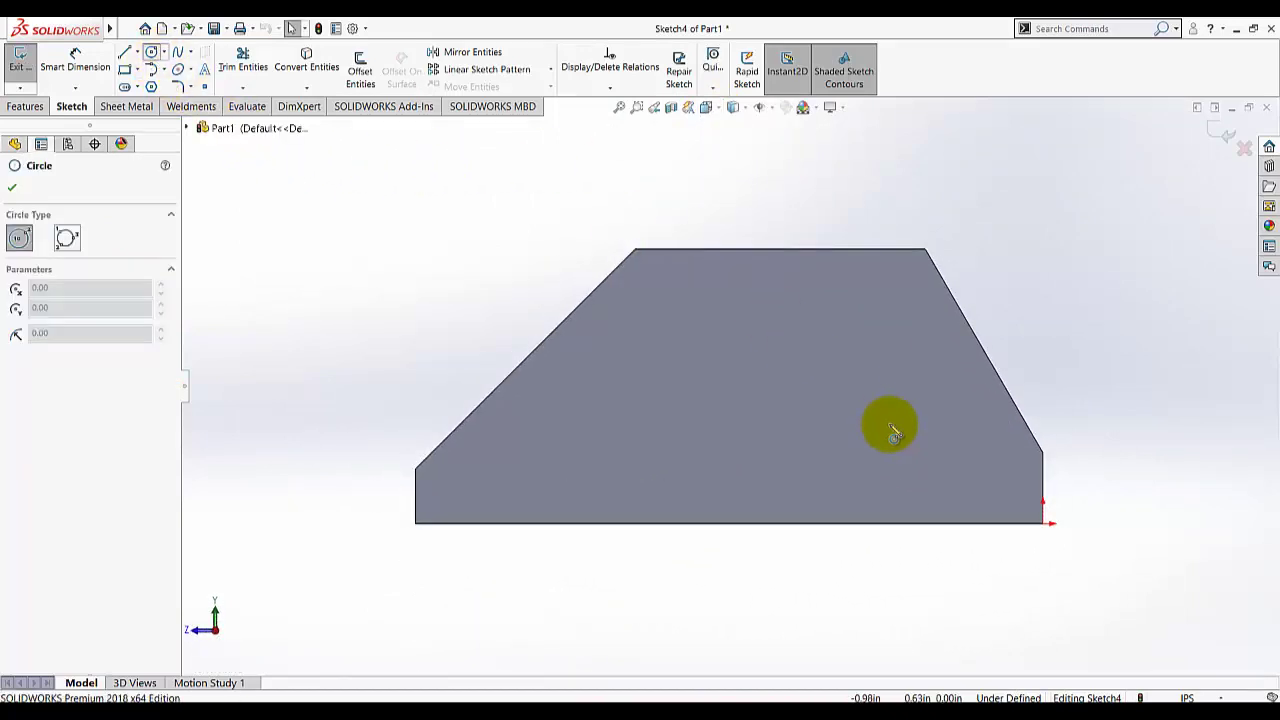
{"action": "left_click_drag", "start_coordinate": [917, 453], "coordinate": [945, 474]}
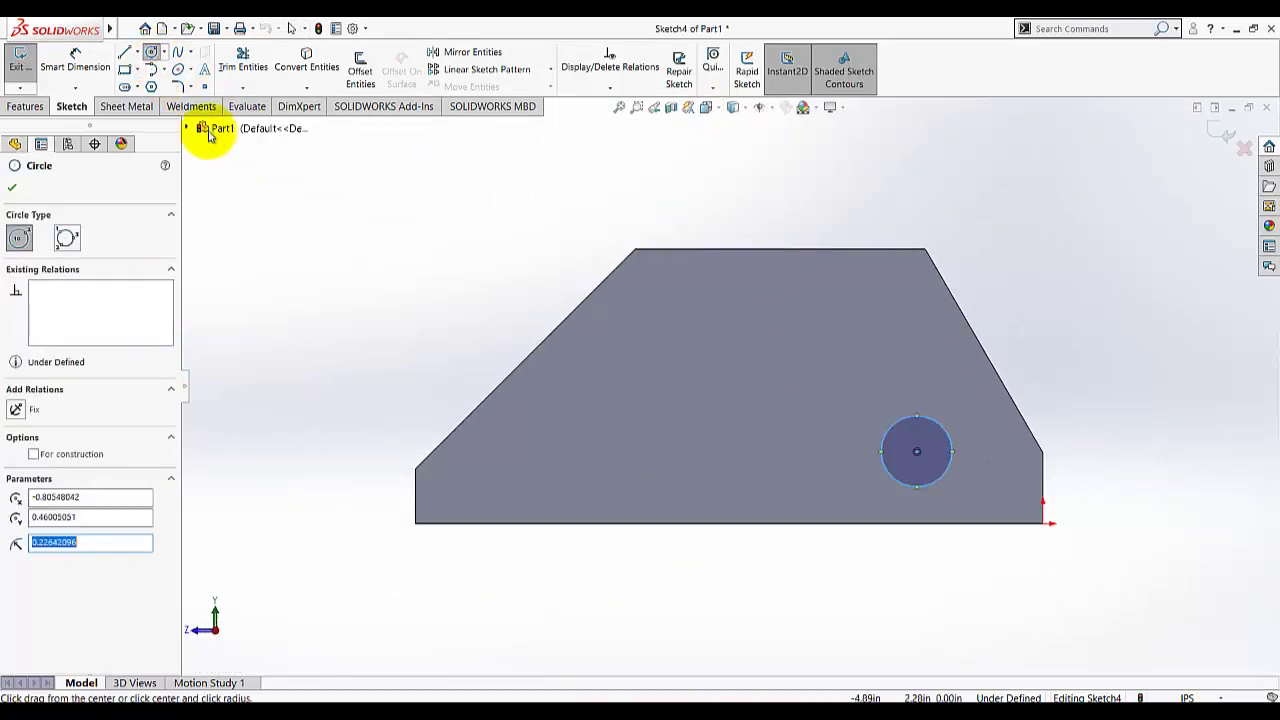
Dimension the circle's diameter to 0.50
{"action": "left_click", "coordinate": [76, 60]}
{"action": "left_click", "coordinate": [943, 425]}
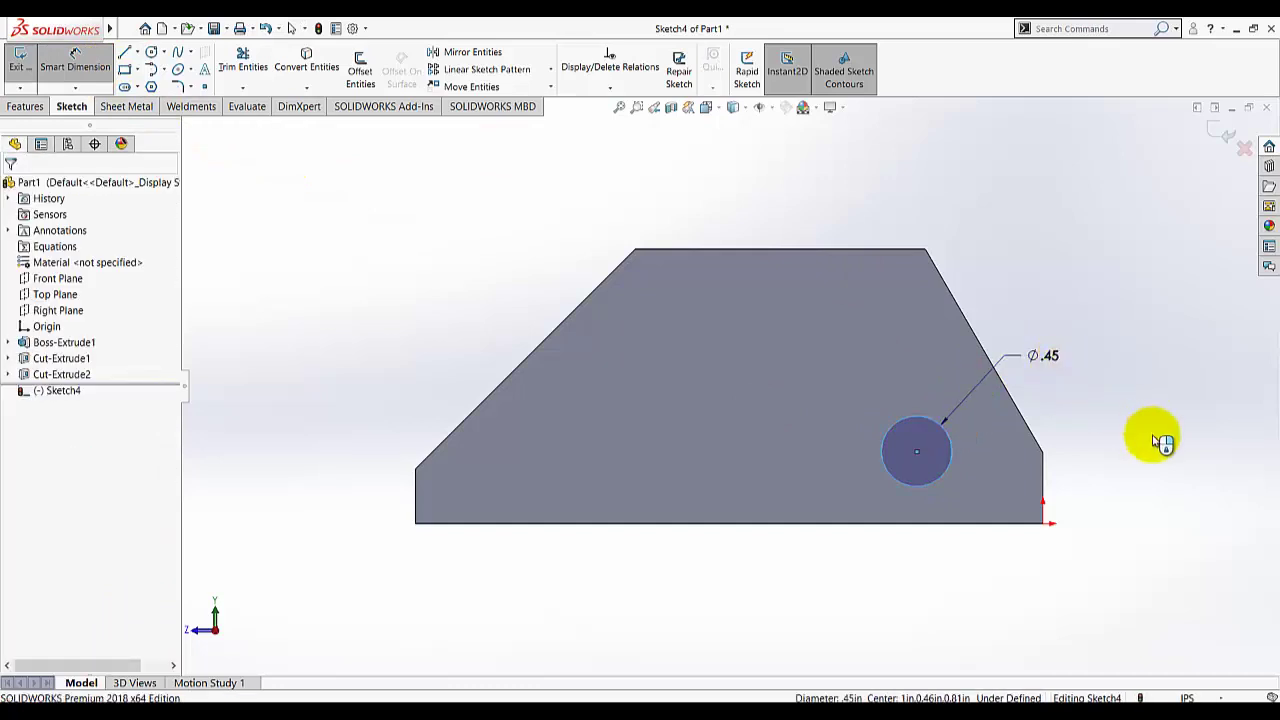
{"action": "left_click", "coordinate": [1170, 410]}
{"action": "type", "text": ".5"}
{"action": "key", "text": "Return"}
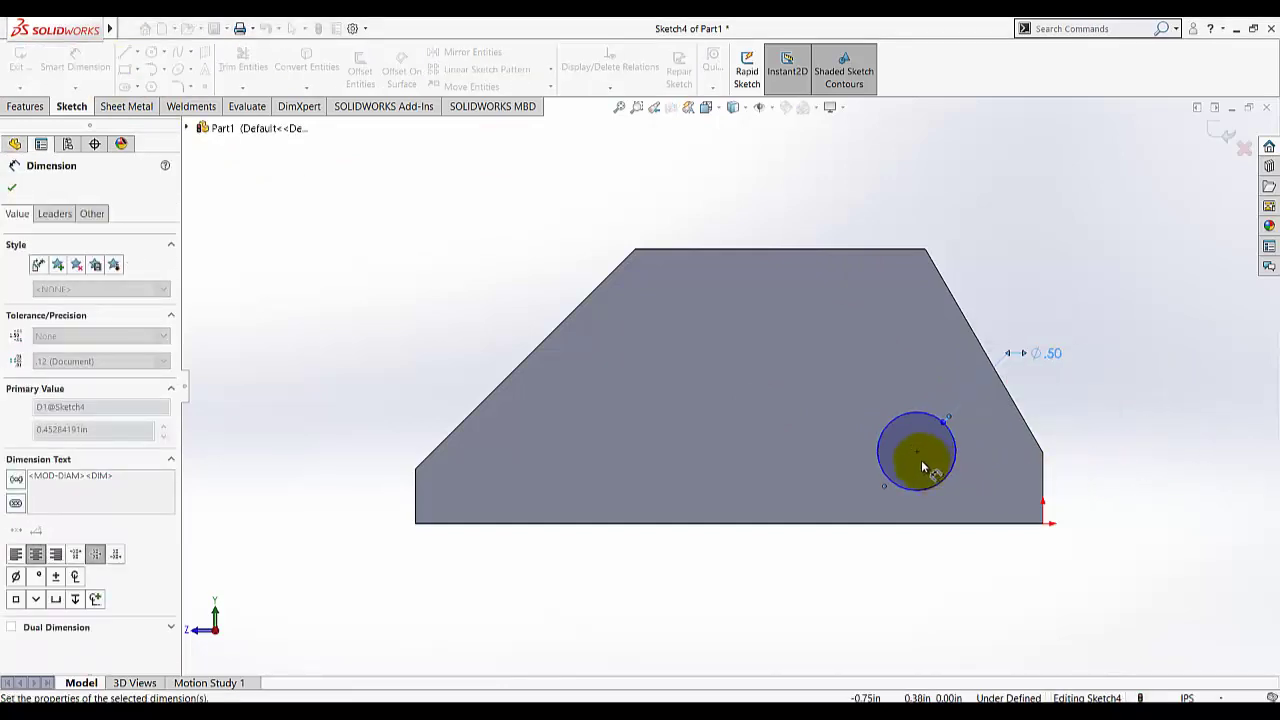
Locate the circle centre .65 horizontally from the face's end and .50 above the bottom edge
{"action": "left_click", "coordinate": [918, 455]}
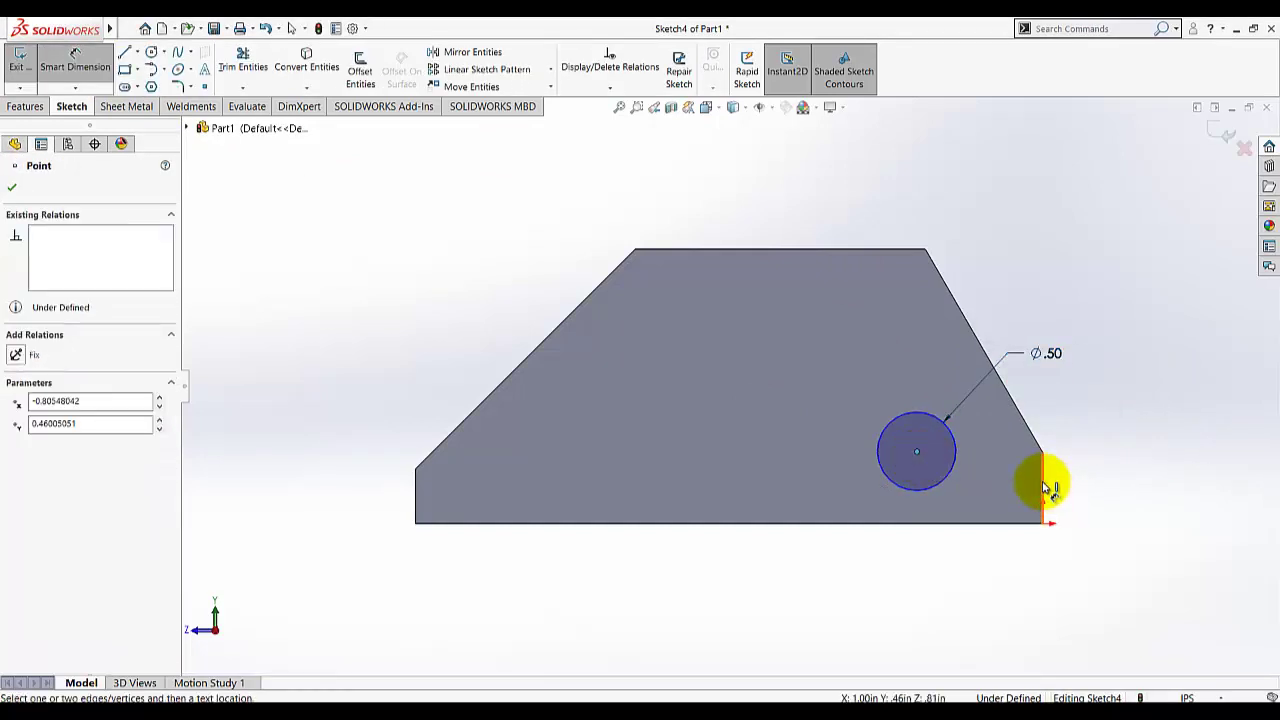
{"action": "left_click", "coordinate": [990, 566]}
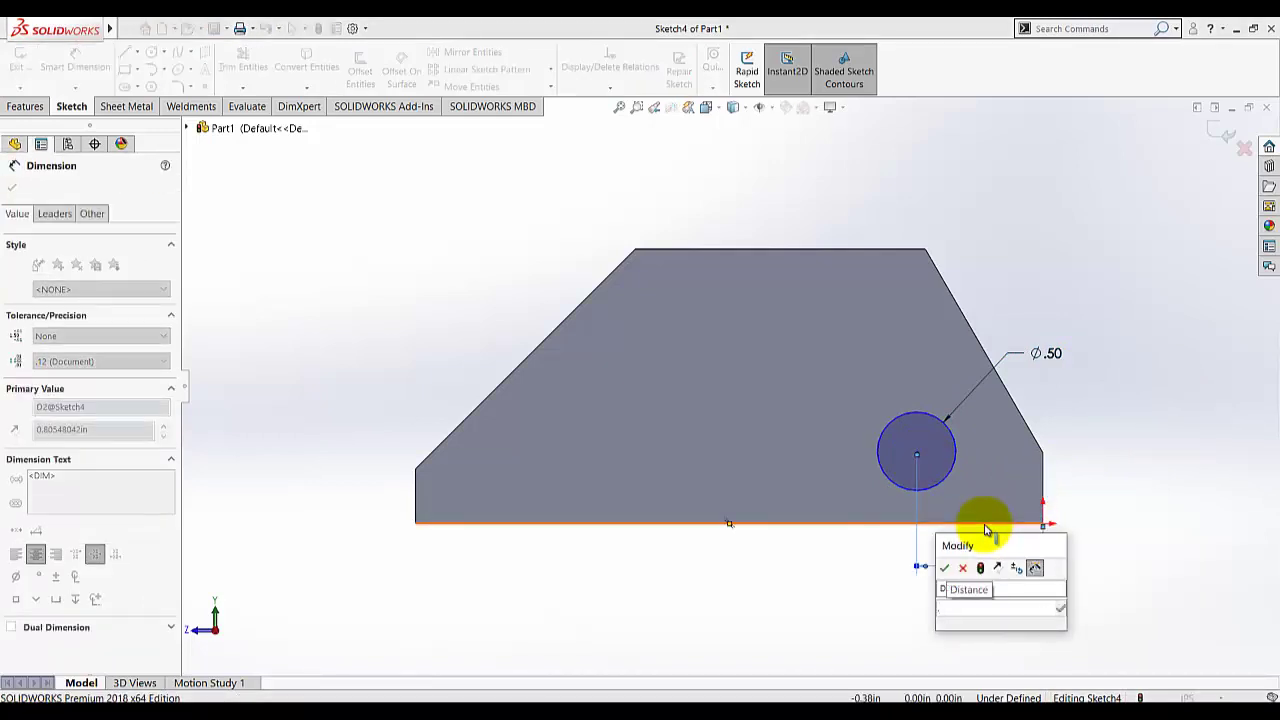
{"action": "type", "text": ".65"}
{"action": "key", "text": "Return"}
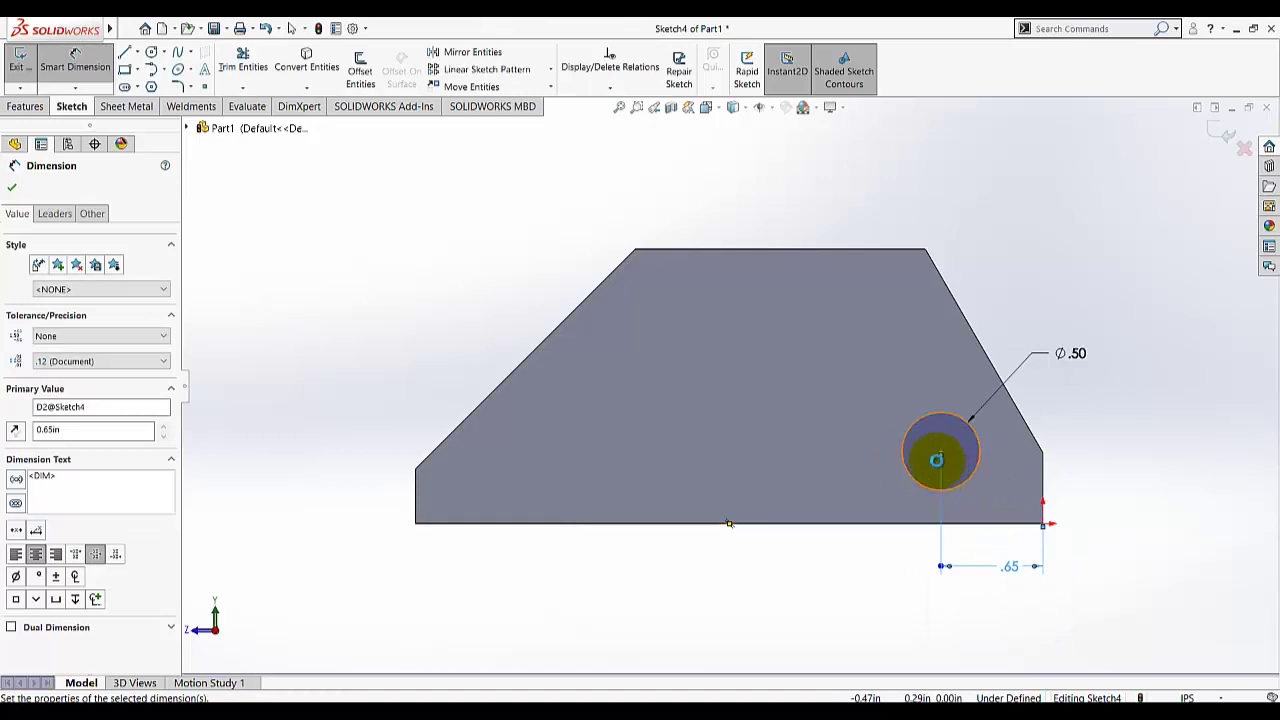
{"action": "left_click", "coordinate": [941, 457]}
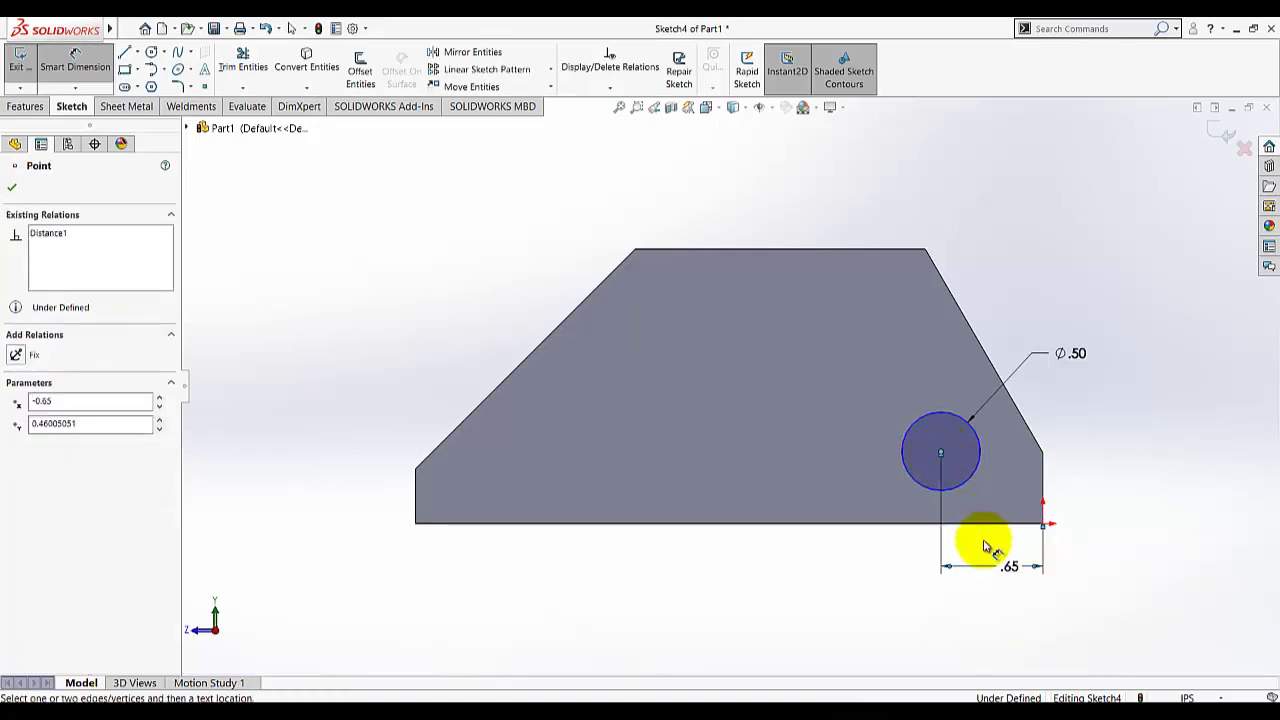
{"action": "left_click", "coordinate": [976, 524]}
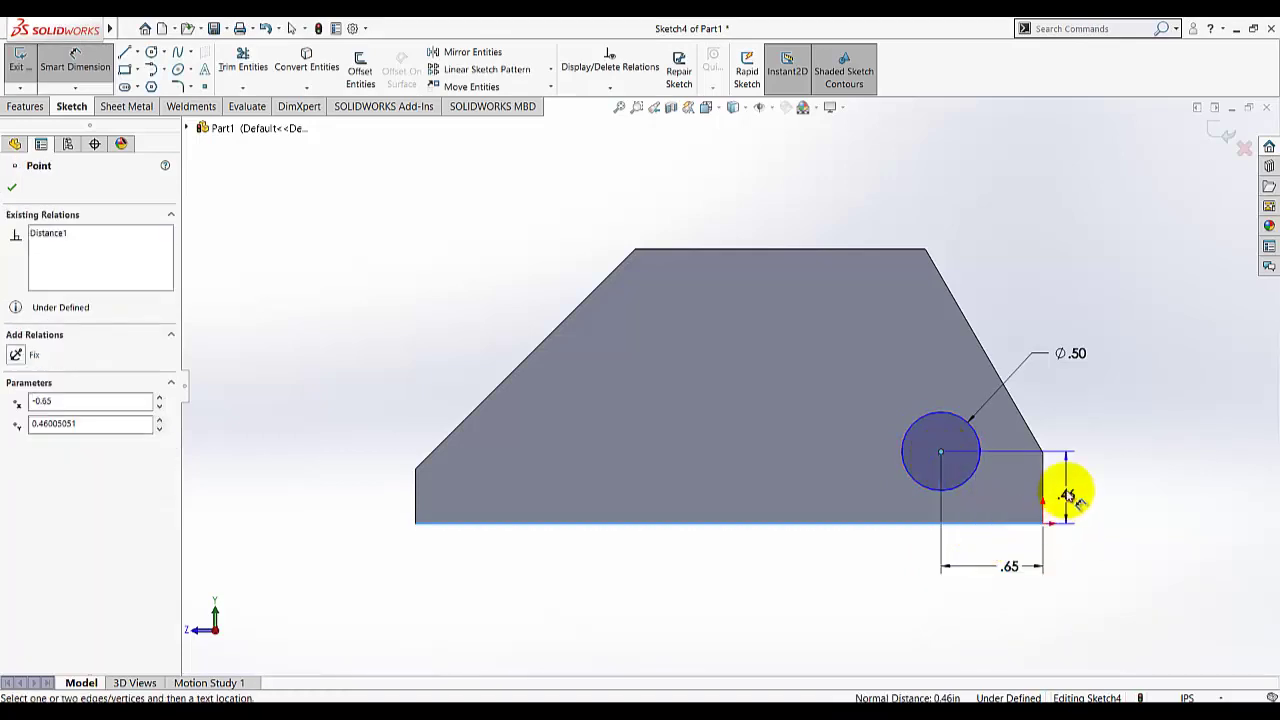
{"action": "left_click", "coordinate": [1132, 491]}
{"action": "type", "text": ".5"}
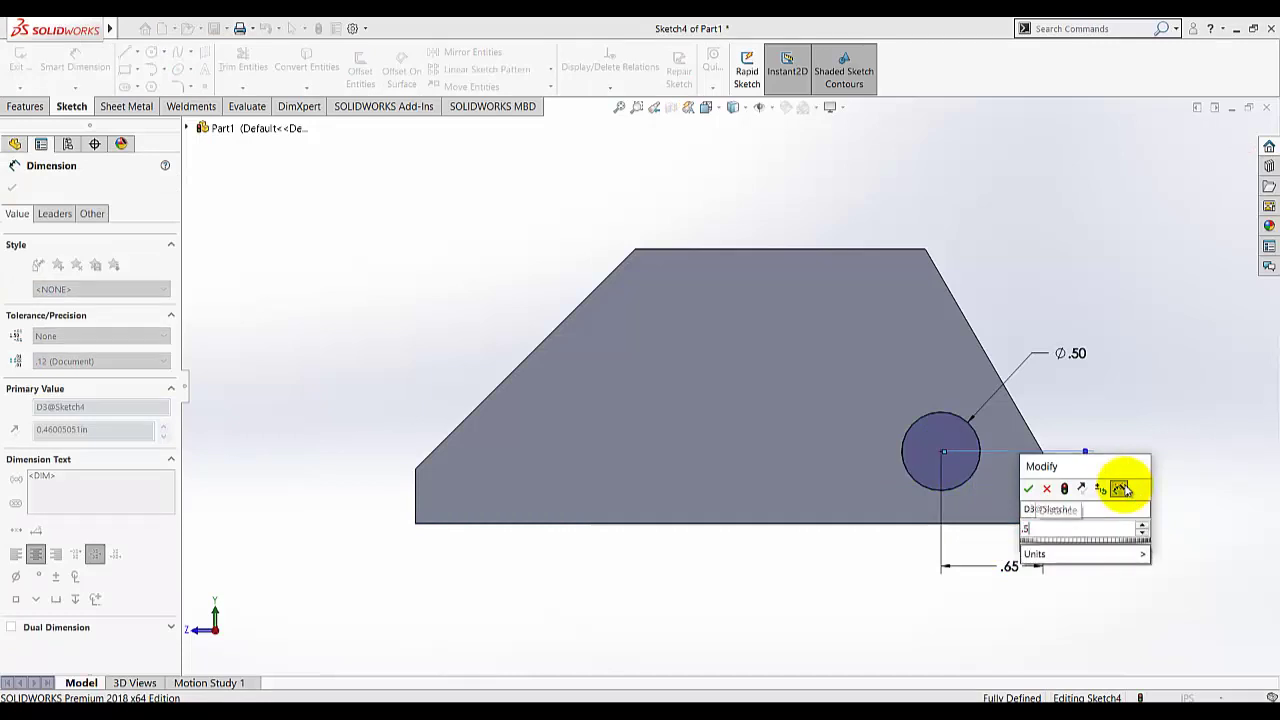
{"action": "key", "text": "Return"}
{"action": "left_click", "coordinate": [18, 66]}
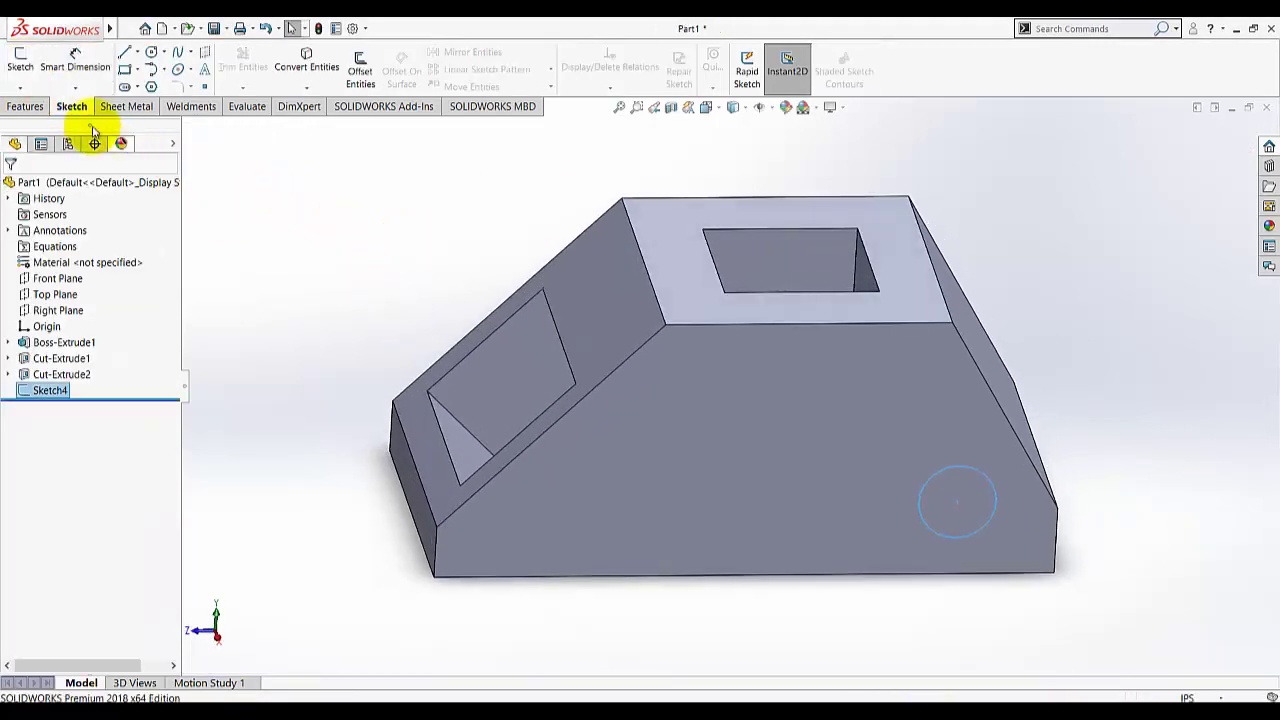
Extrude-cut the circle Through All, direction reversed into the block, to bore the round hole
{"action": "left_click", "coordinate": [27, 105]}
{"action": "left_click", "coordinate": [235, 85]}
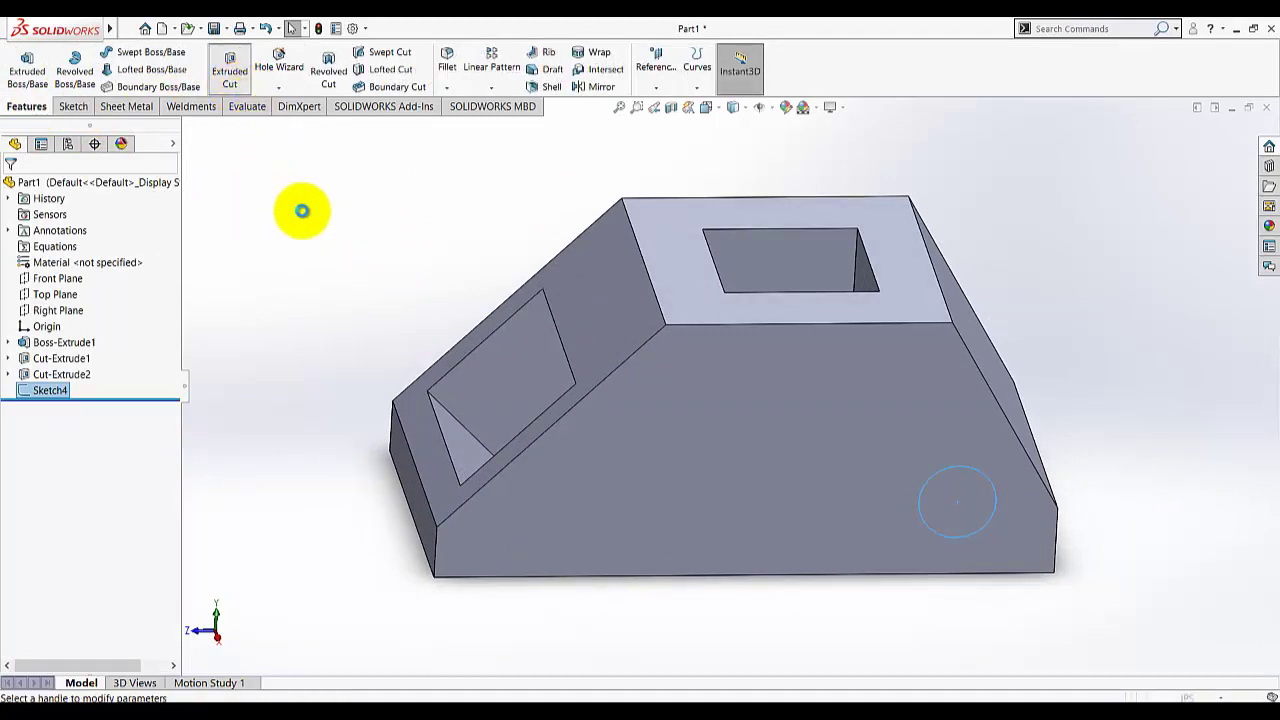
{"action": "left_click", "coordinate": [99, 283]}
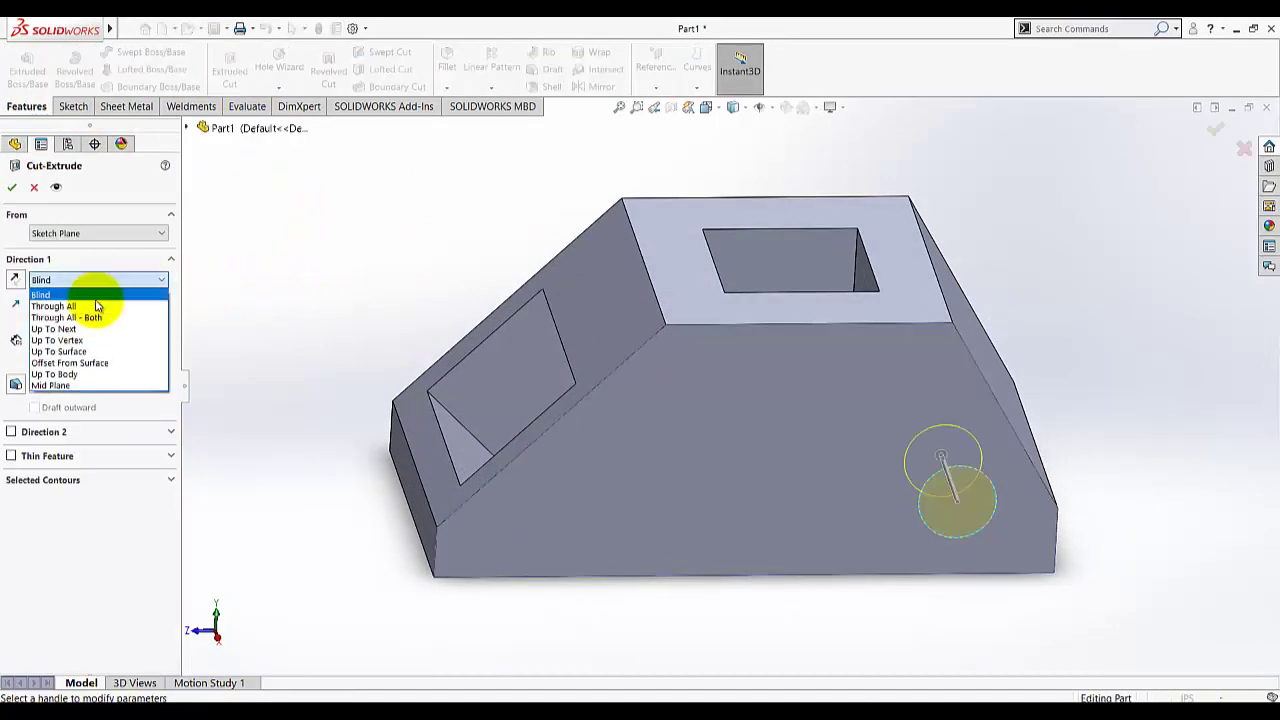
{"action": "left_click", "coordinate": [94, 306]}
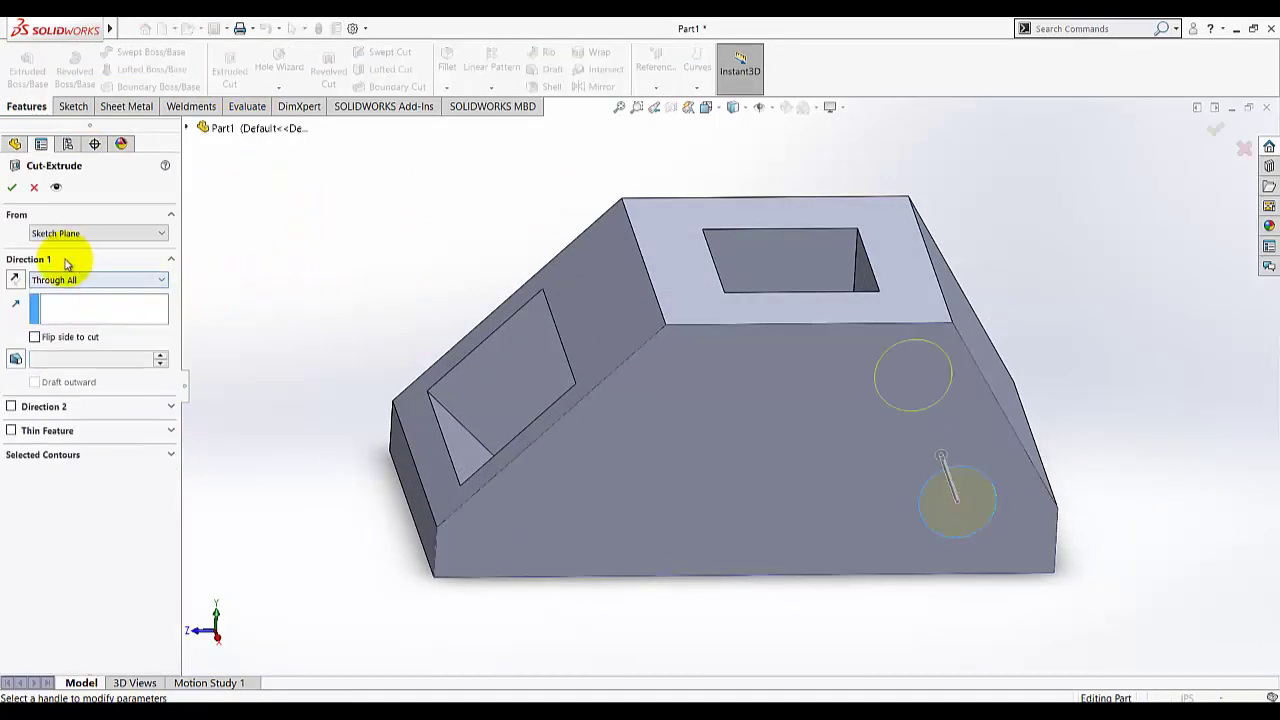
{"action": "left_click", "coordinate": [14, 281]}
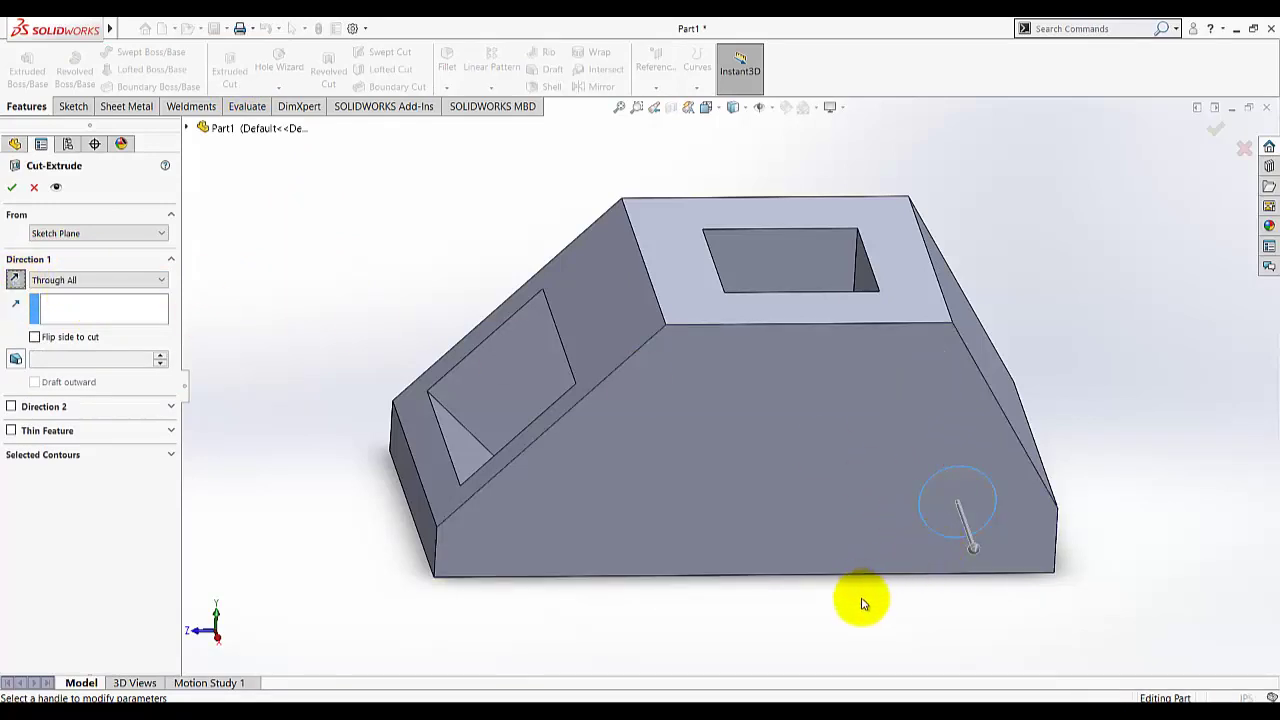
{"action": "middle_click_drag", "start_coordinate": [863, 604], "coordinate": [871, 651]}
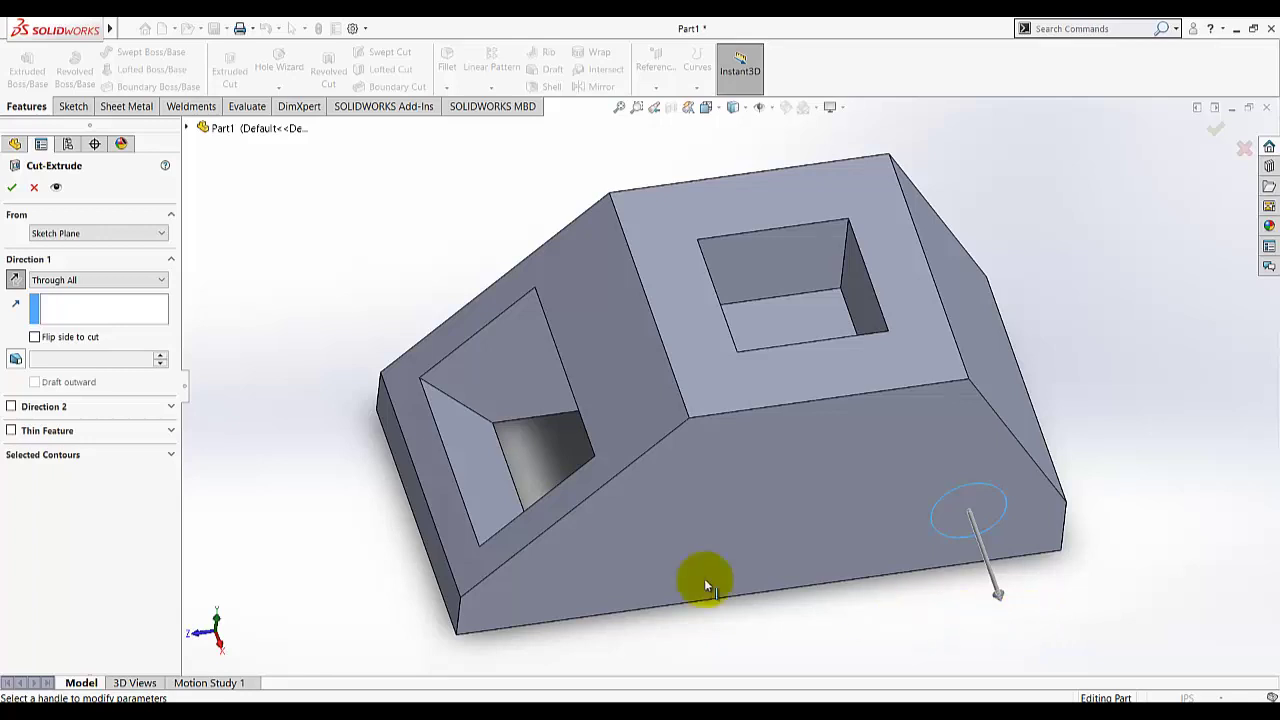
{"action": "left_click", "coordinate": [12, 189]}
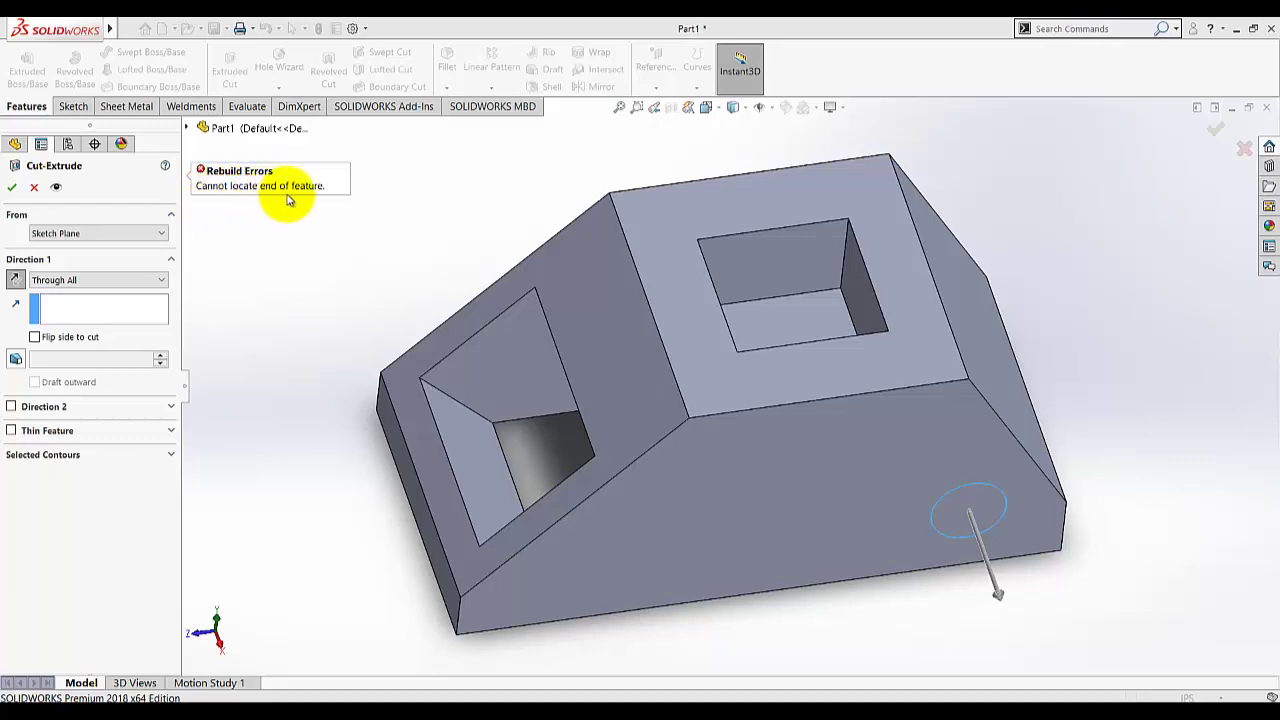
{"action": "left_click", "coordinate": [16, 280]}
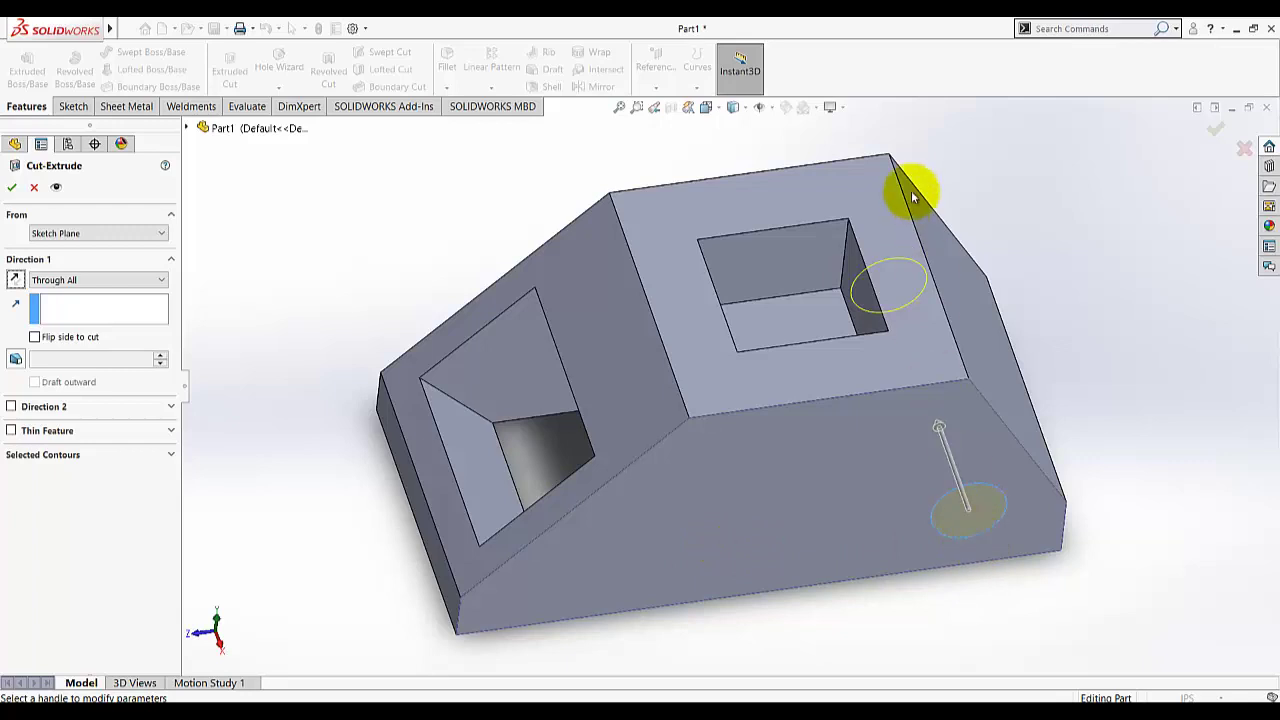
{"action": "middle_click_drag", "start_coordinate": [371, 266], "coordinate": [5, 170]}
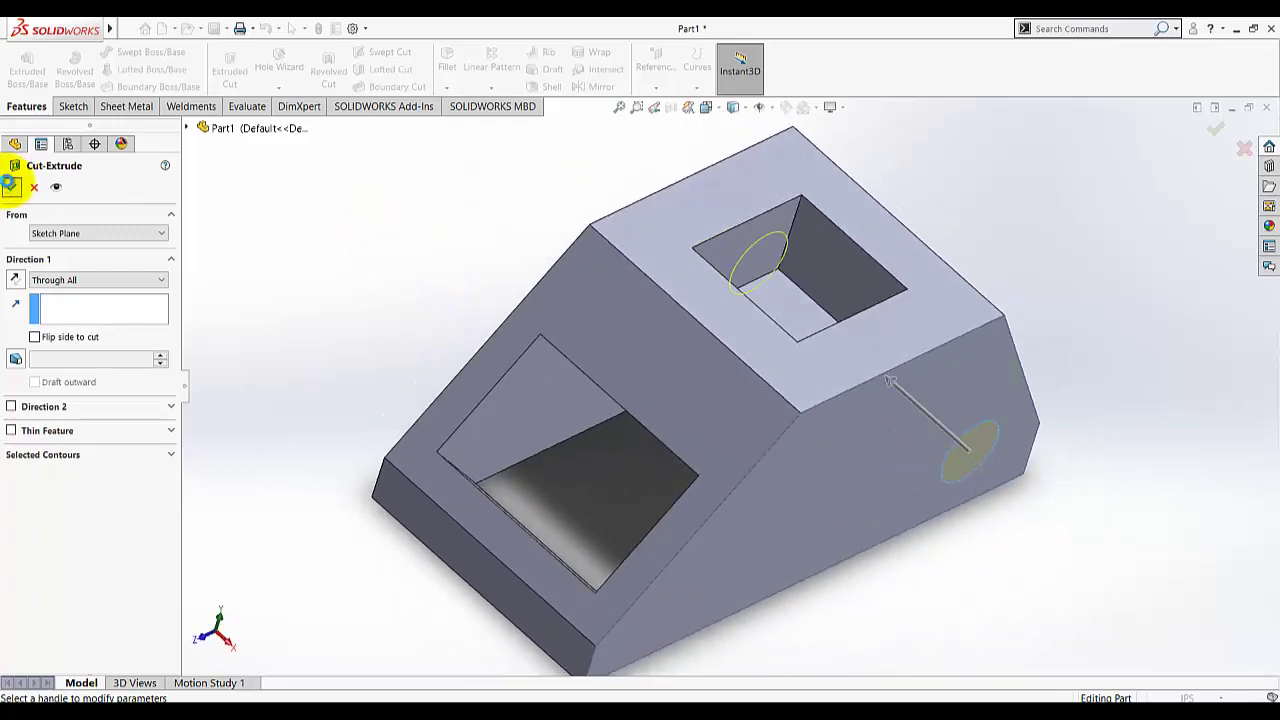
{"action": "left_click", "coordinate": [10, 184]}
Orbit to inspect the new hole, then return the model to the Isometric view
{"action": "middle_click_drag", "start_coordinate": [351, 229], "coordinate": [426, 226]}
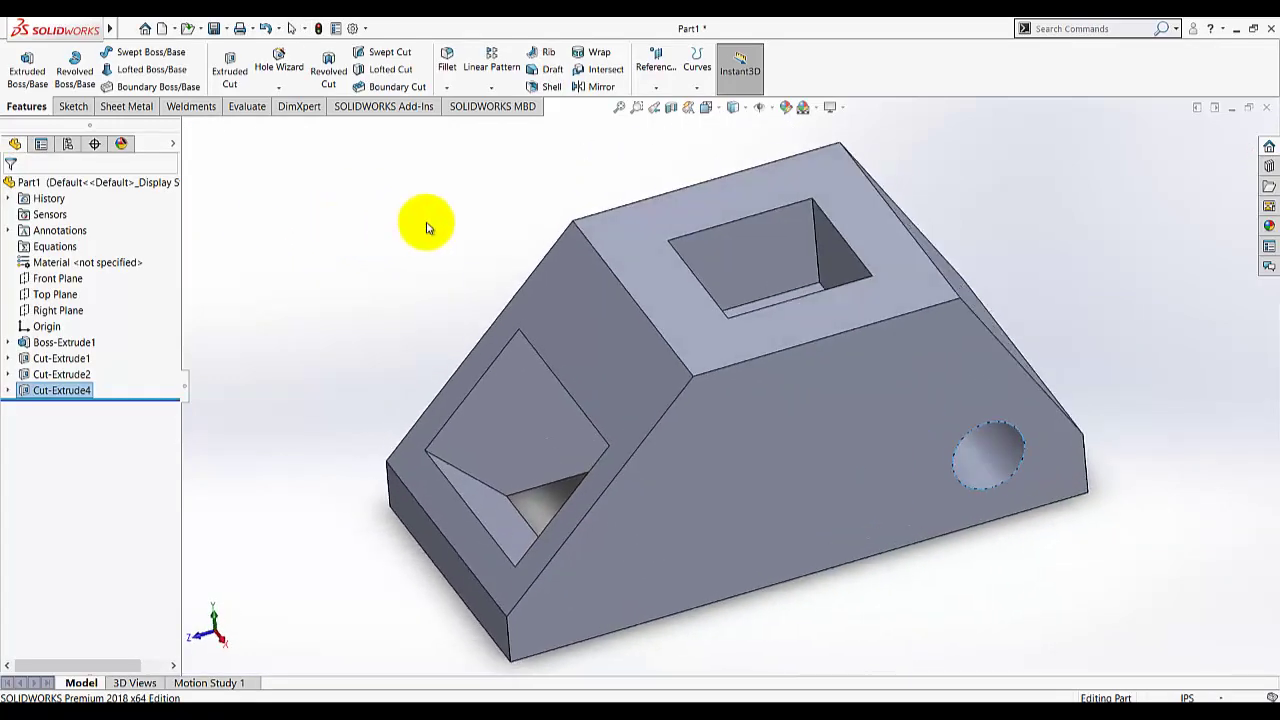
{"action": "left_click", "coordinate": [733, 110]}
{"action": "left_click", "coordinate": [786, 146]}
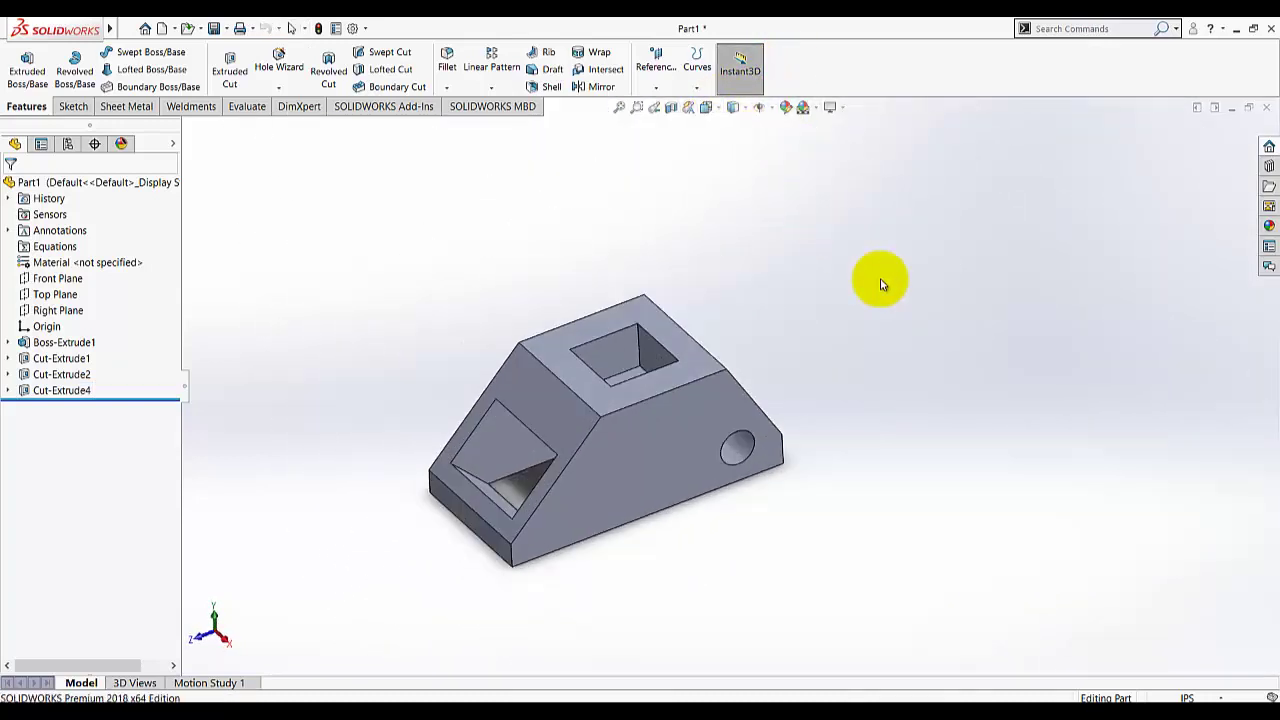